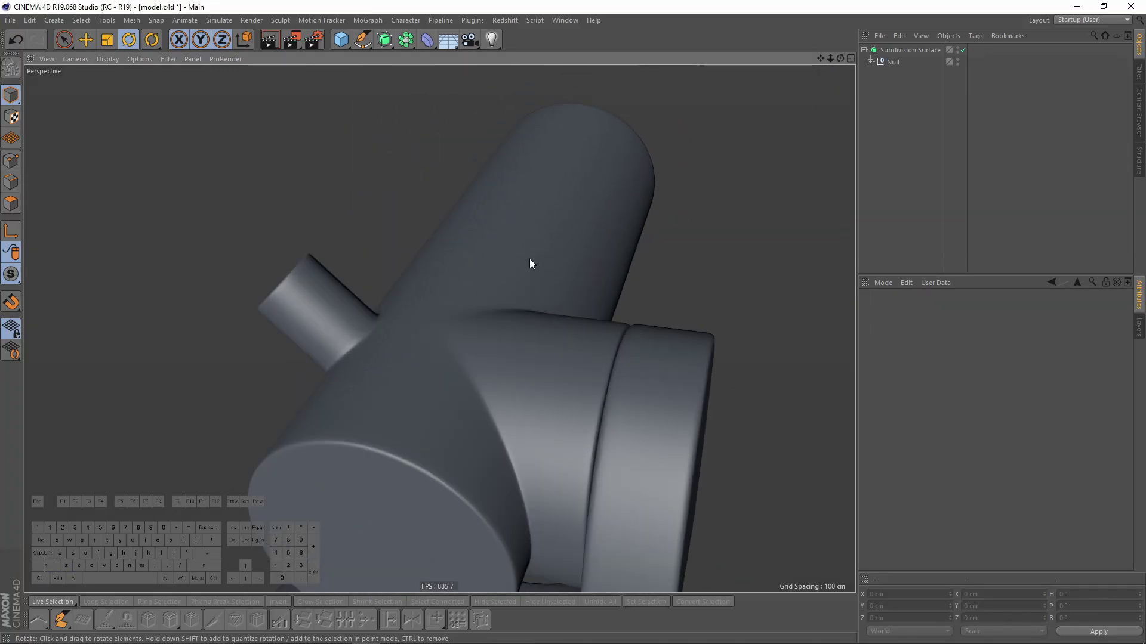
Examine the finished bracket and cylinder model from several angles, expanding its hierarchy down to Disc.2 and the Subdivision Surface.1+Cylinder part
{"action": "left_click_drag", "start_coordinate": [541, 327], "coordinate": [543, 274], "text": "alt"}
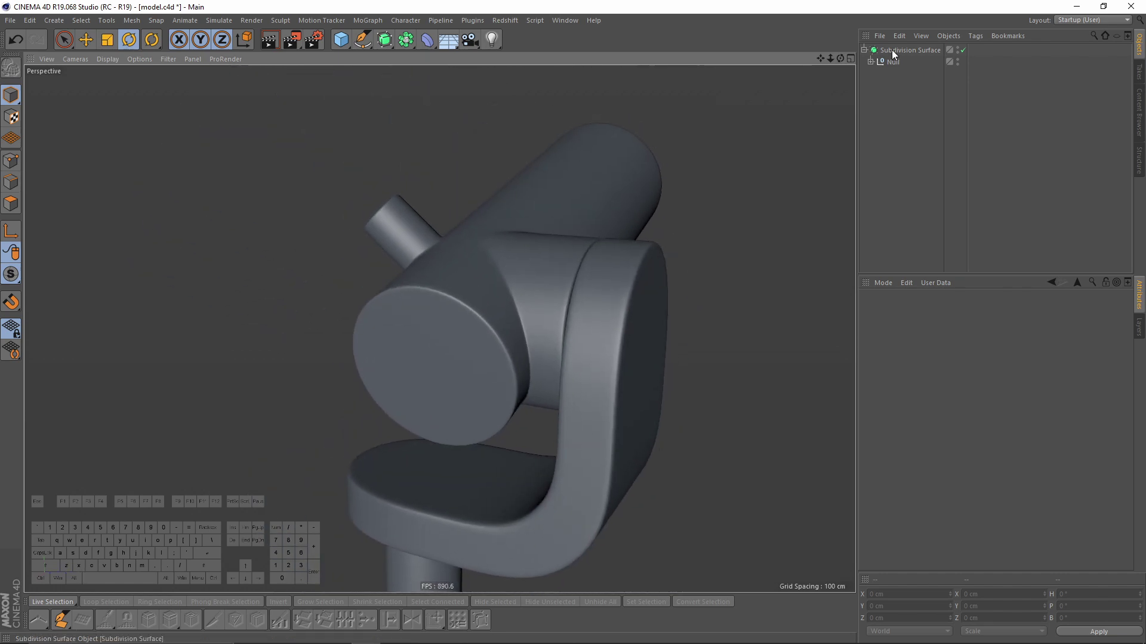
{"action": "left_click", "coordinate": [868, 61]}
{"action": "left_click", "coordinate": [899, 76]}
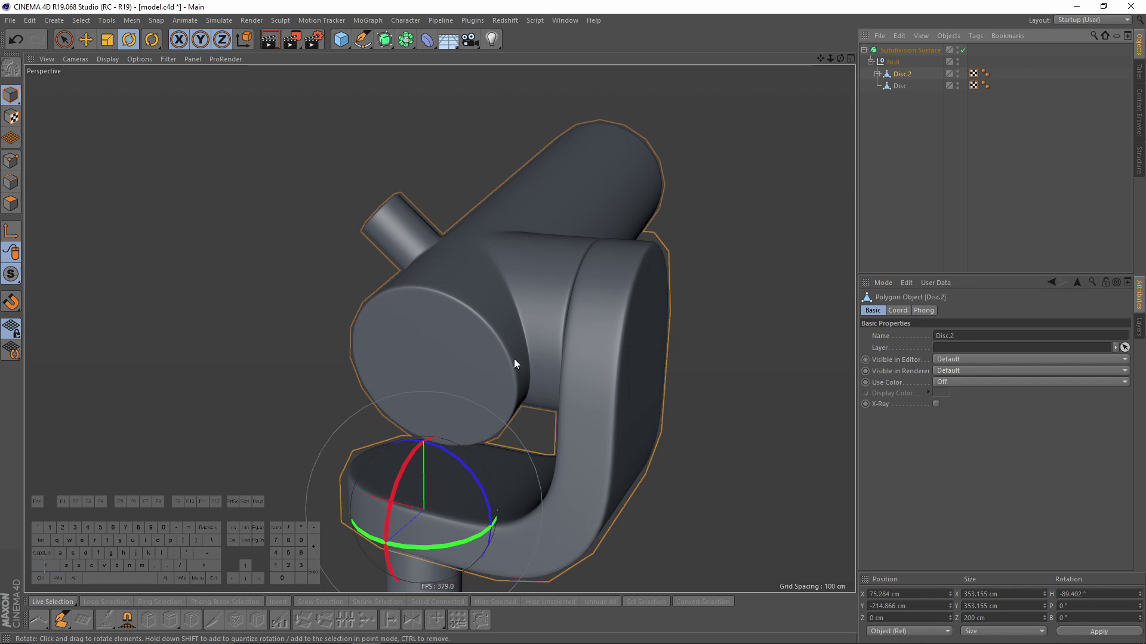
{"action": "left_click_drag", "start_coordinate": [524, 360], "coordinate": [532, 441], "text": "alt"}
{"action": "left_click", "coordinate": [877, 73]}
{"action": "left_click", "coordinate": [931, 85]}
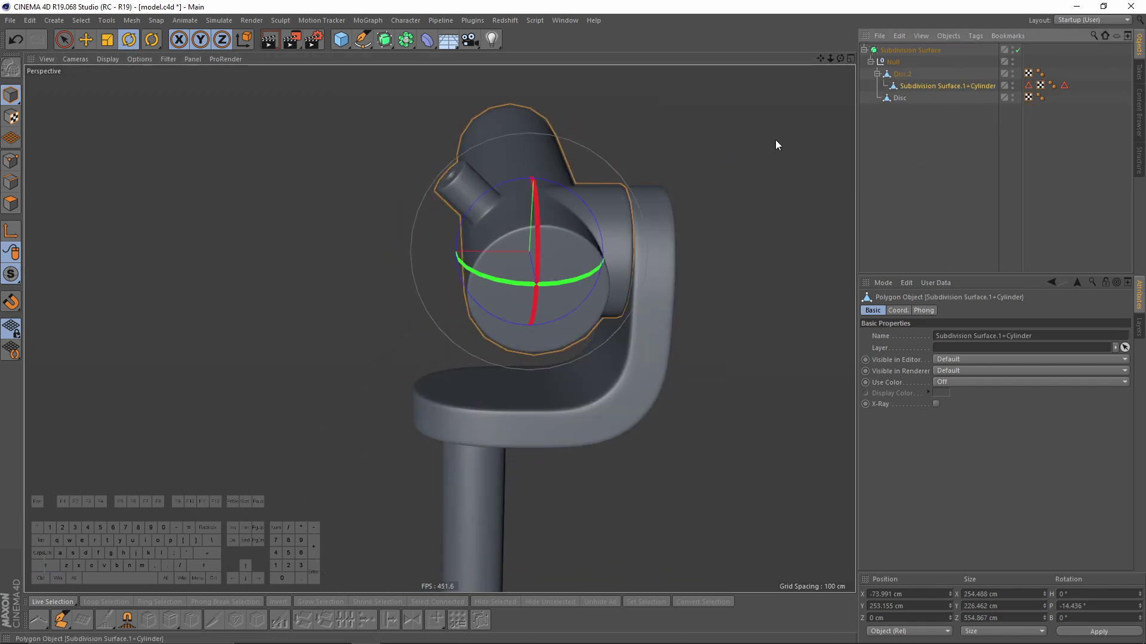
{"action": "left_click_drag", "start_coordinate": [543, 239], "coordinate": [462, 232]}
{"action": "mouse_move", "coordinate": [459, 281]}
{"action": "left_mouse_down"}
{"action": "mouse_move", "coordinate": [482, 259]}
{"action": "mouse_move", "coordinate": [480, 280]}
{"action": "left_mouse_up"}
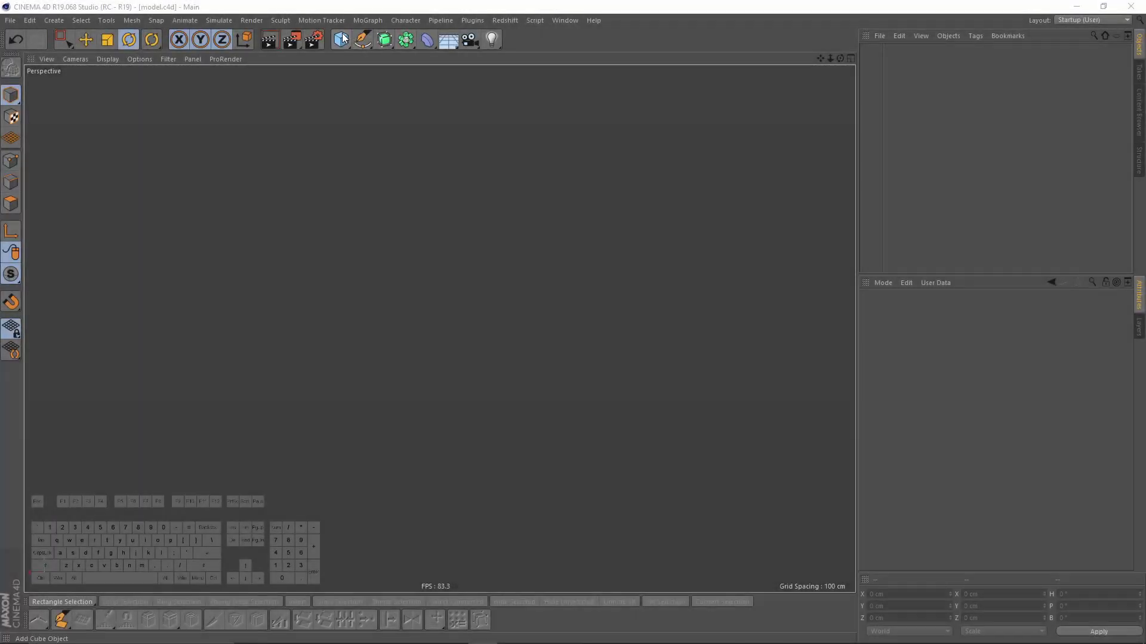
Add a disc primitive to the empty scene
{"action": "left_click", "coordinate": [340, 39]}
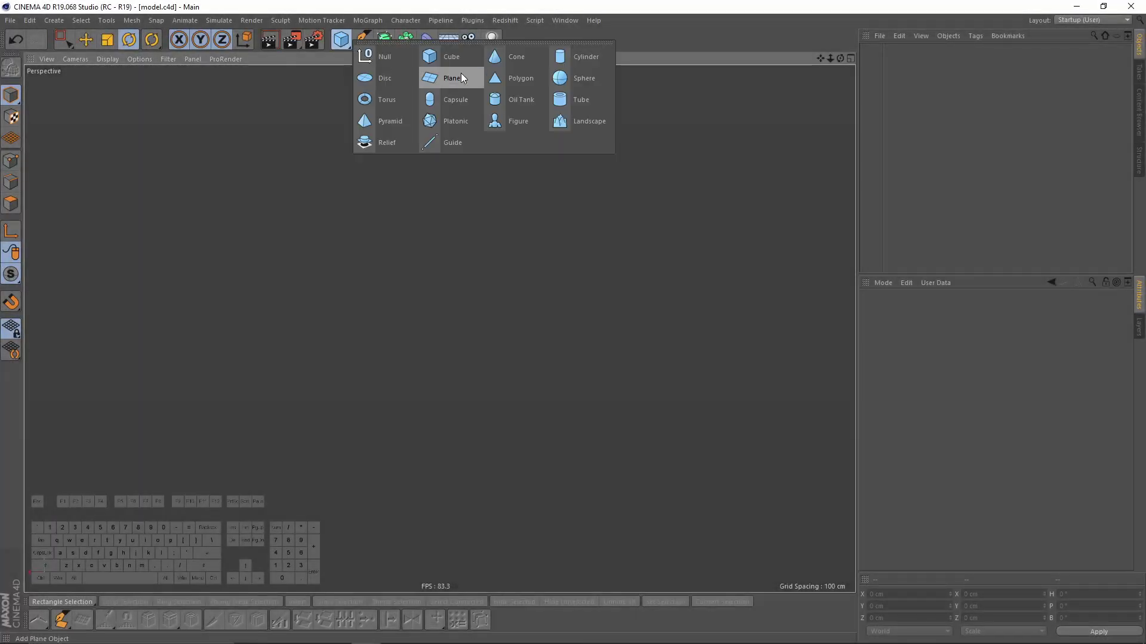
{"action": "left_click", "coordinate": [389, 78]}
{"action": "left_click_drag", "start_coordinate": [467, 338], "coordinate": [515, 330], "text": "alt"}
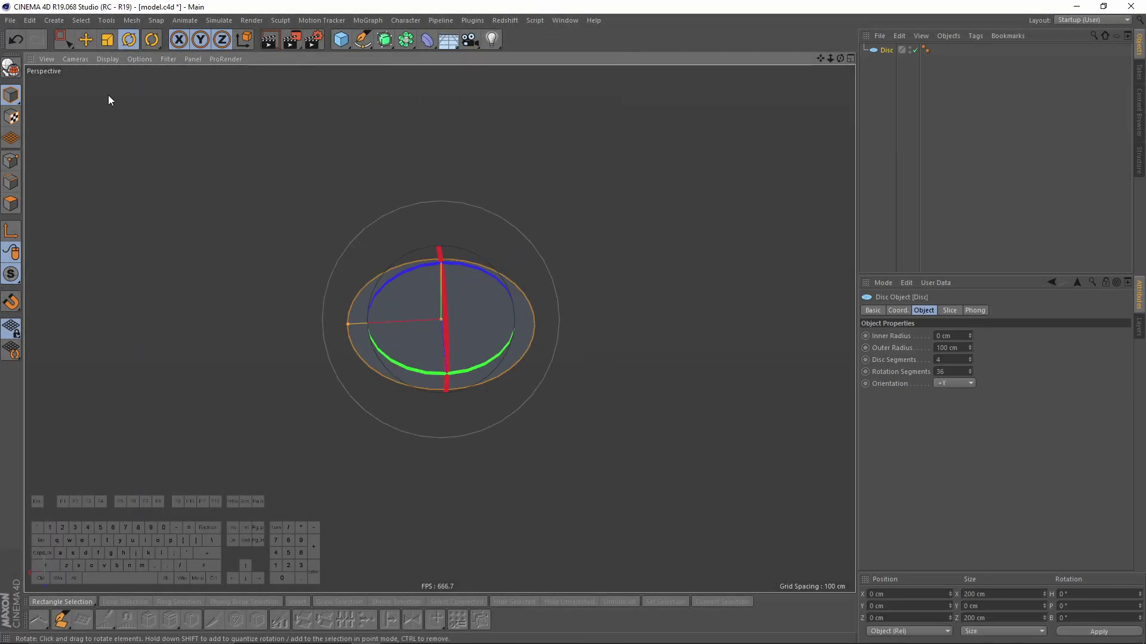
Set the viewport display to Gouraud Shading (Lines) with the Wireframe style
{"action": "left_click", "coordinate": [106, 59]}
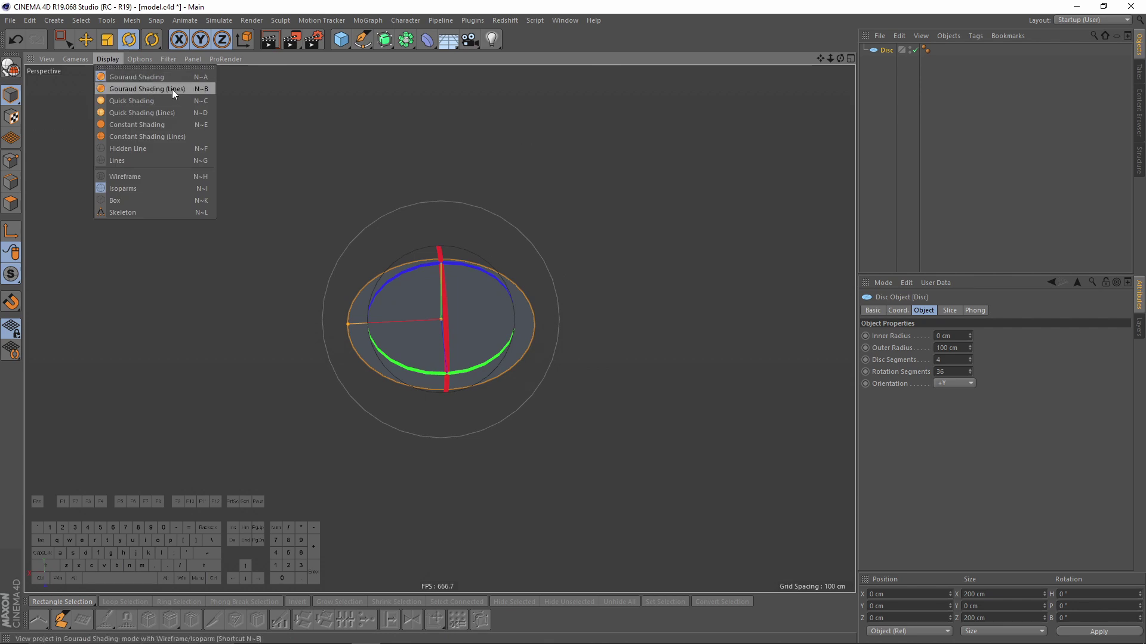
{"action": "left_click", "coordinate": [172, 89]}
{"action": "scroll", "coordinate": [570, 299], "scroll_direction": "up", "scroll_amount": 5}
{"action": "left_click", "coordinate": [106, 59]}
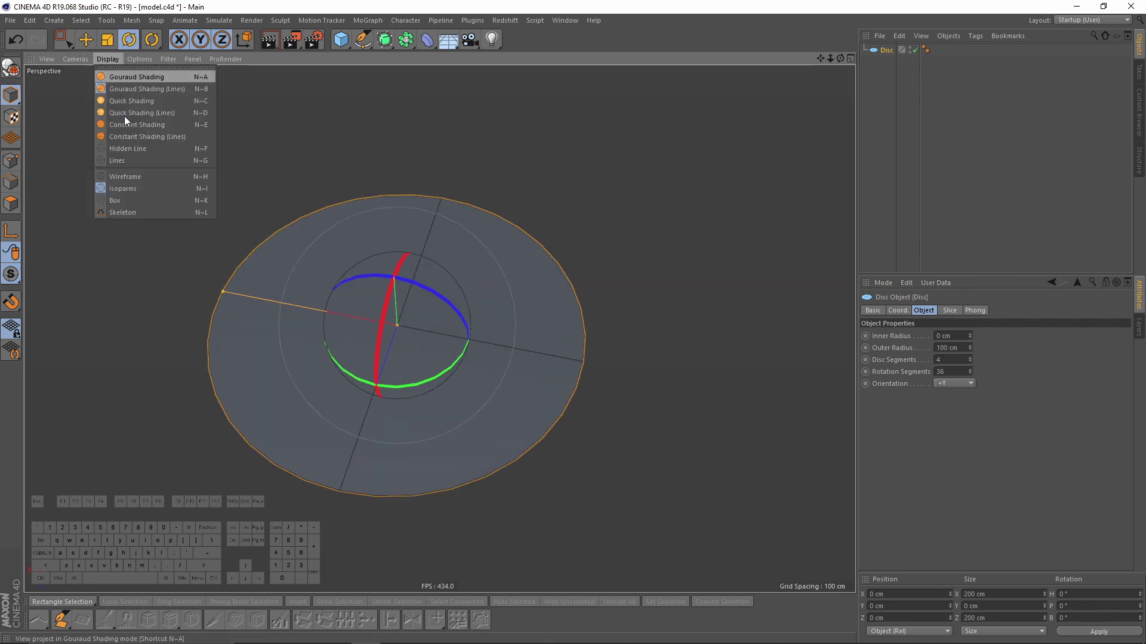
{"action": "left_click", "coordinate": [138, 176]}
{"action": "left_click_drag", "start_coordinate": [496, 311], "coordinate": [1008, 387], "text": "alt"}
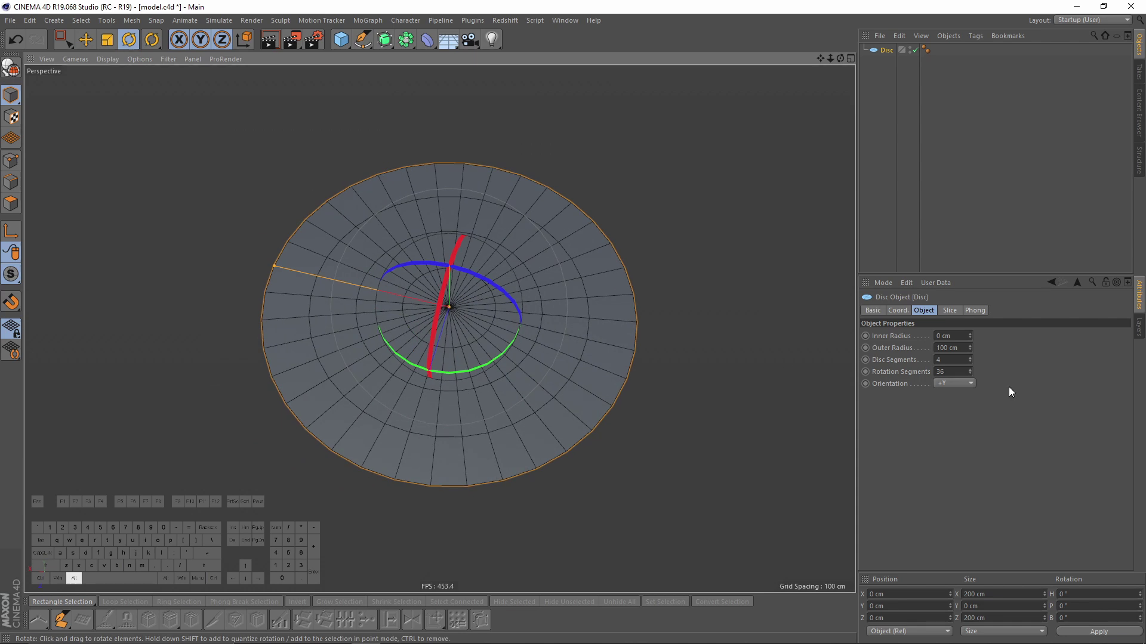
Set the disc to 1 disc segment and 8 rotation segments
{"action": "double_click", "coordinate": [953, 360]}
{"action": "type", "text": "1"}
{"action": "key", "text": "Return"}
{"action": "double_click", "coordinate": [960, 373]}
{"action": "type", "text": "8"}
{"action": "key", "text": "Return"}
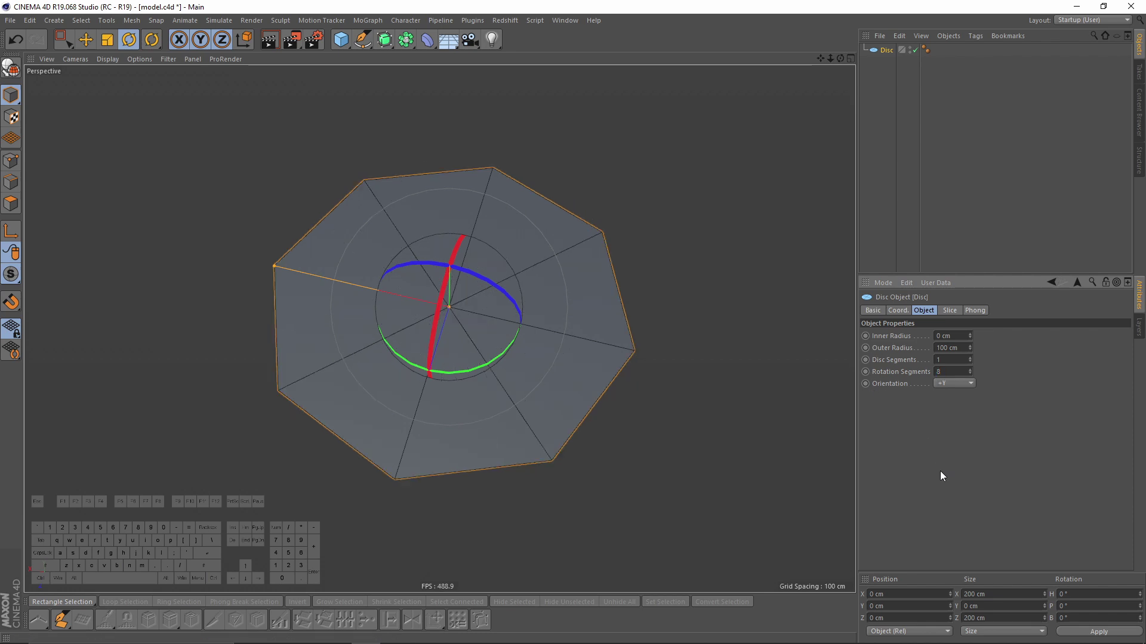
{"action": "scroll", "coordinate": [583, 353], "scroll_direction": "down", "scroll_amount": 3}
{"action": "left_click_drag", "start_coordinate": [584, 353], "coordinate": [532, 285], "text": "alt"}
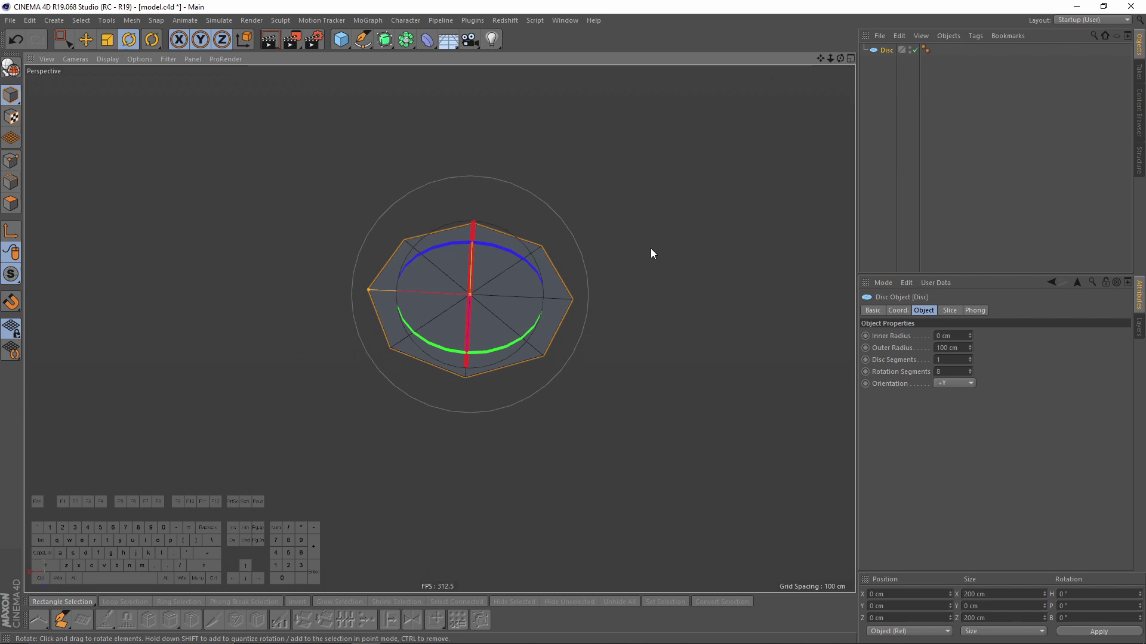
Make the disc editable and delete the three rim points on one side, leaving a half disc
{"action": "key", "text": "c"}
{"action": "left_click", "coordinate": [12, 161]}
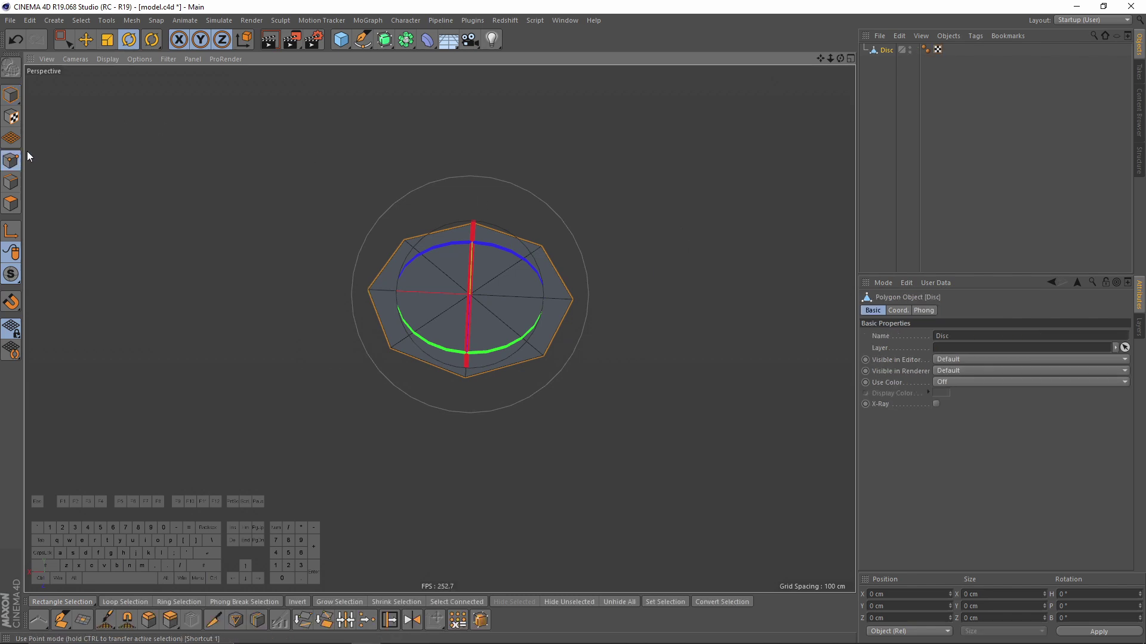
{"action": "left_click", "coordinate": [67, 41]}
{"action": "middle_click_drag", "start_coordinate": [531, 288], "coordinate": [81, 188], "text": "alt"}
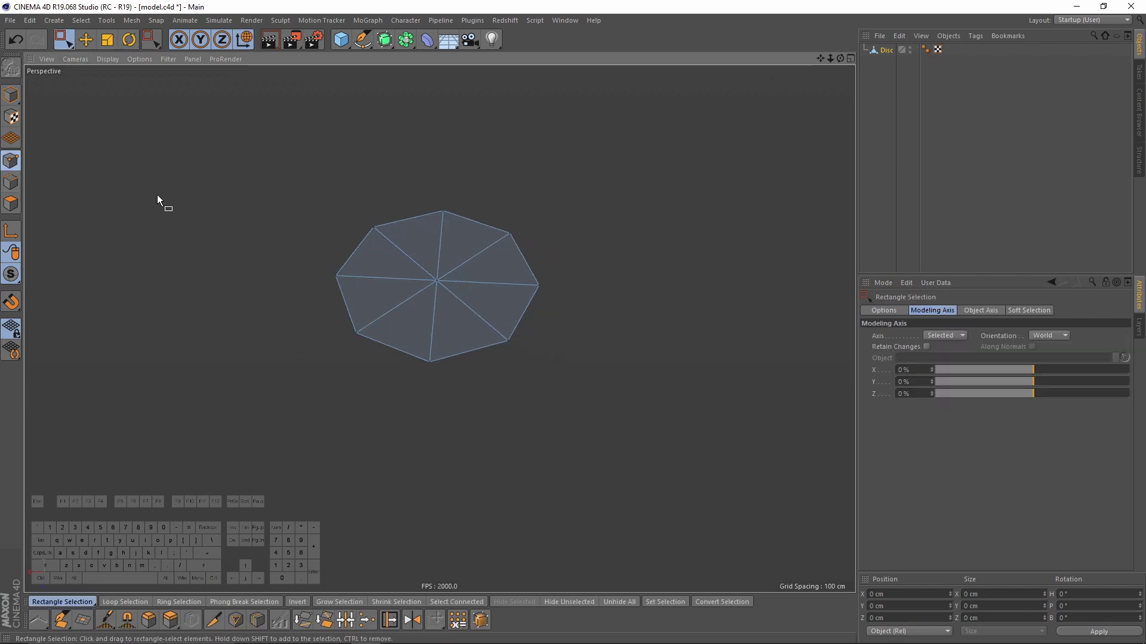
{"action": "left_click_drag", "start_coordinate": [608, 419], "coordinate": [608, 419]}
{"action": "key", "text": "Delete"}
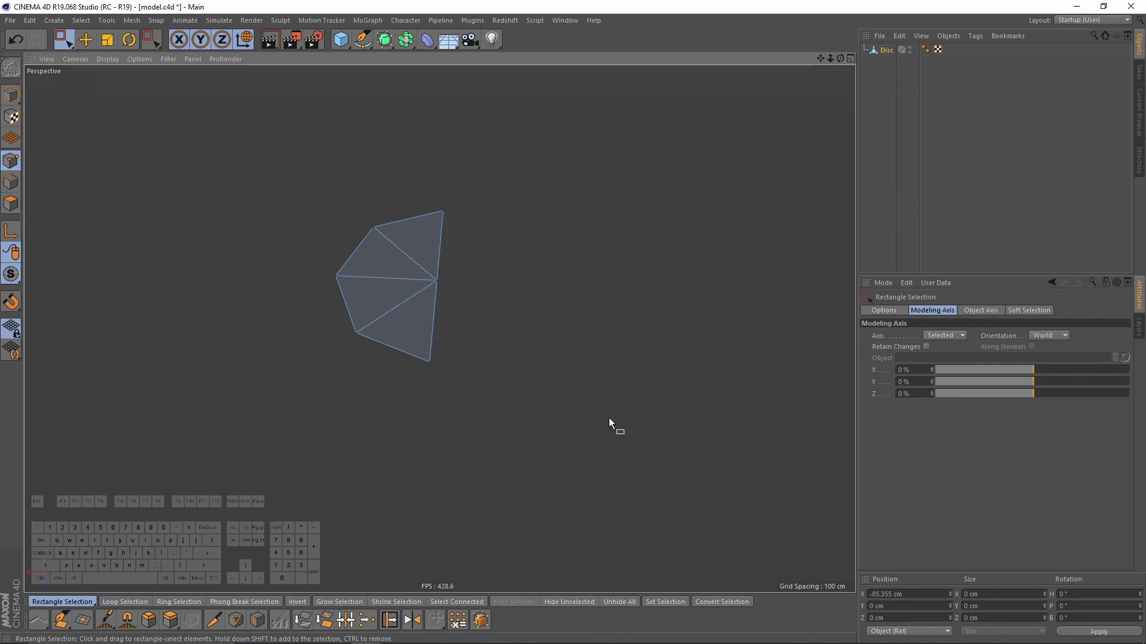
Extrude the half disc's two straight edges in a short and a long section, ending at X -253.155 cm
{"action": "left_click_drag", "start_coordinate": [419, 220], "coordinate": [436, 211], "text": "alt"}
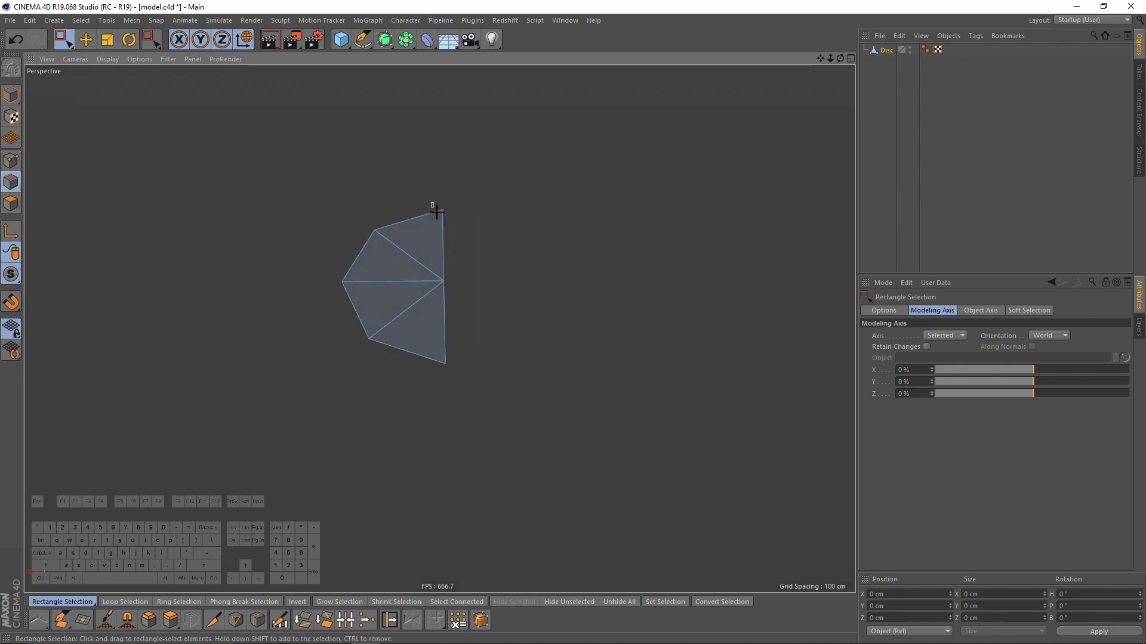
{"action": "left_click_drag", "start_coordinate": [511, 395], "coordinate": [510, 395]}
{"action": "left_click_drag", "start_coordinate": [510, 395], "coordinate": [415, 277], "text": "alt"}
{"action": "left_click_drag", "start_coordinate": [258, 267], "coordinate": [476, 274], "text": "alt"}
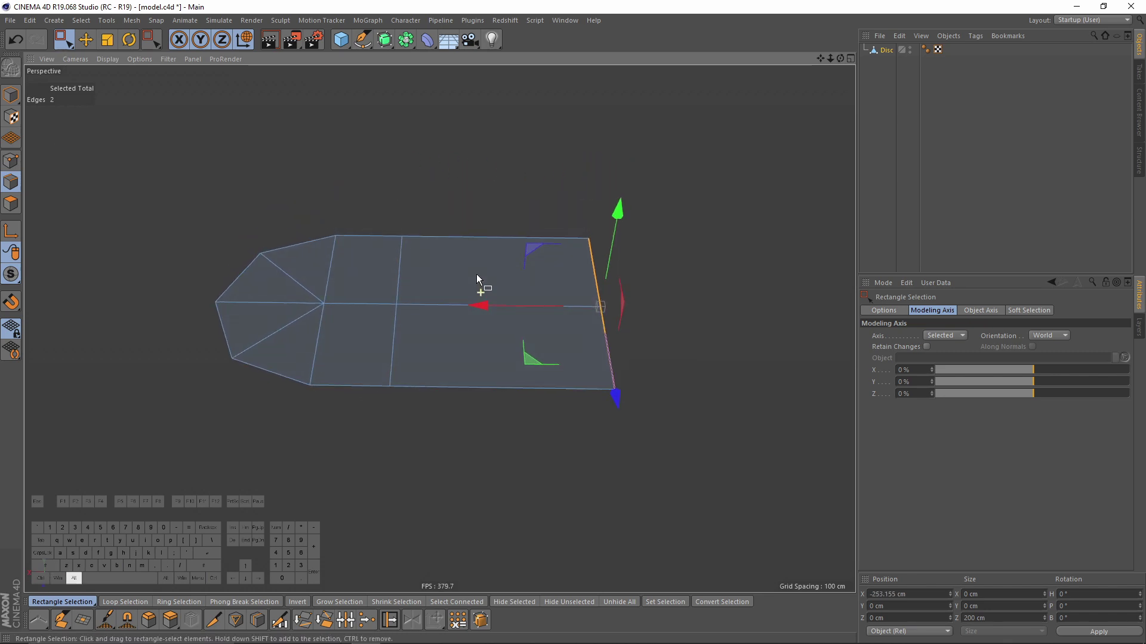
Move the object's axis to the middle of the straight end edge at X -253.155 cm
{"action": "left_click", "coordinate": [11, 94]}
{"action": "left_click_drag", "start_coordinate": [161, 163], "coordinate": [106, 225], "text": "alt"}
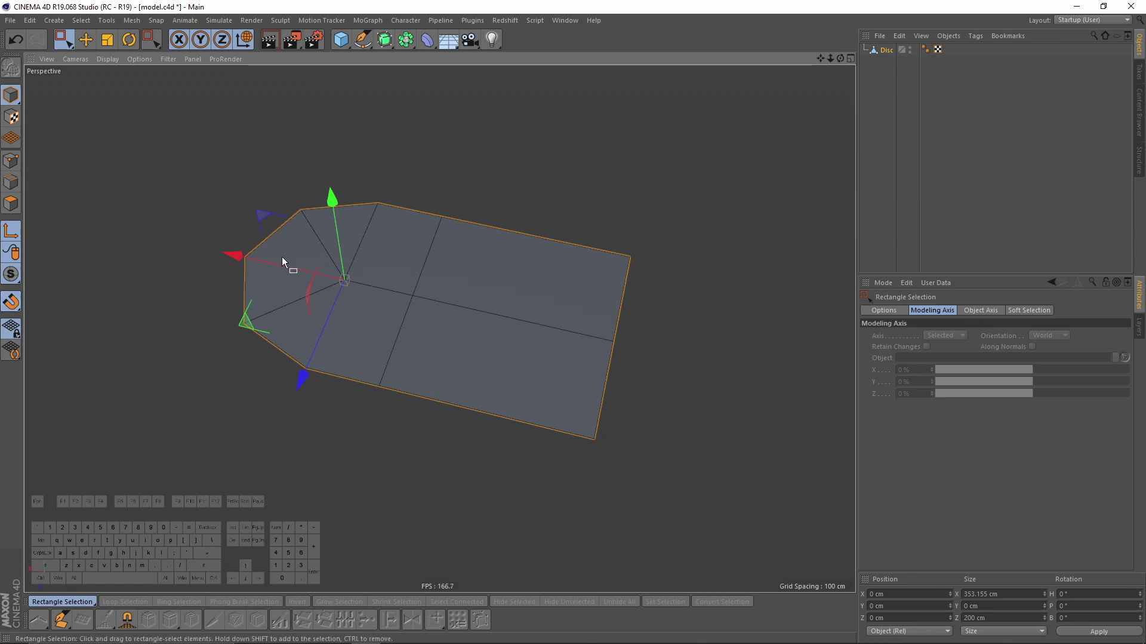
{"action": "left_click_drag", "start_coordinate": [233, 257], "coordinate": [288, 273]}
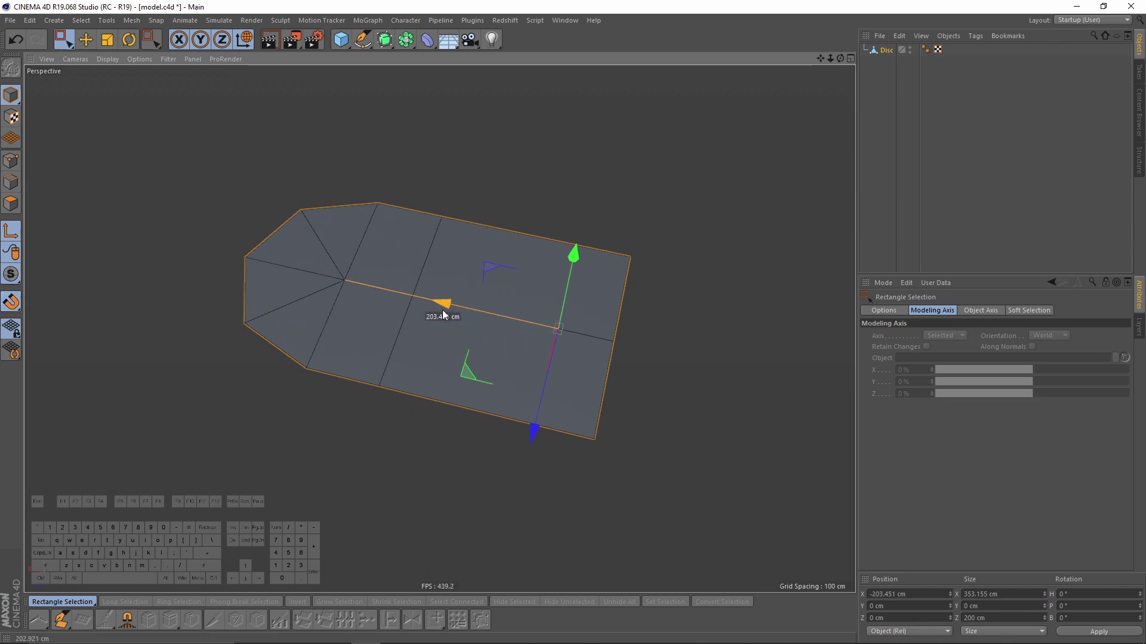
{"action": "left_click_drag", "start_coordinate": [499, 322], "coordinate": [472, 242], "text": "alt"}
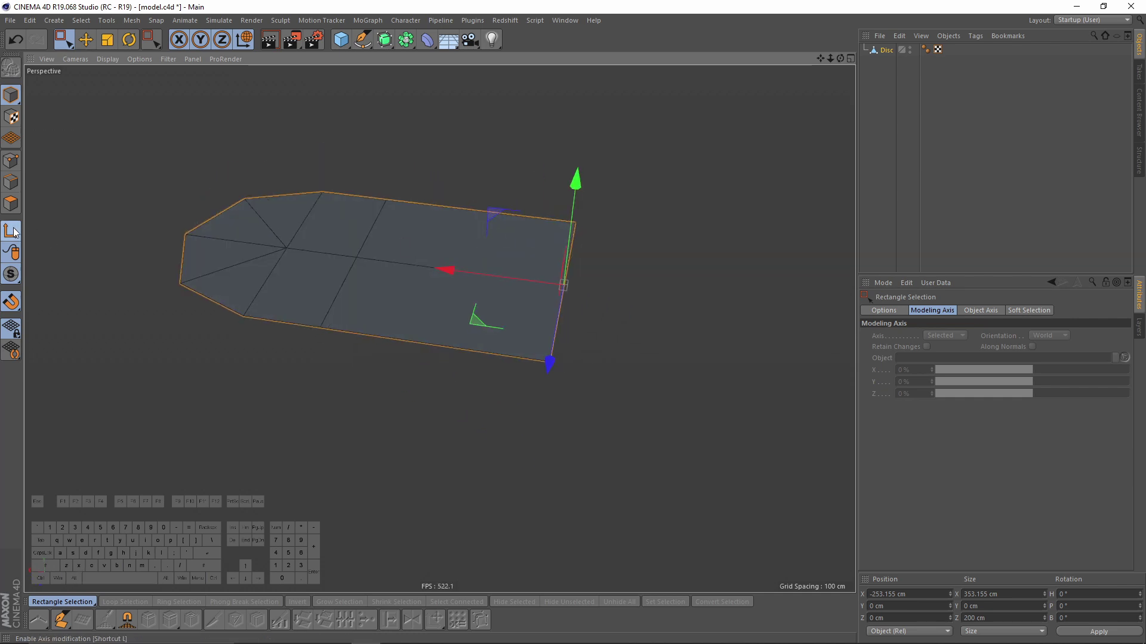
{"action": "left_click_drag", "start_coordinate": [381, 307], "coordinate": [436, 275], "text": "alt"}
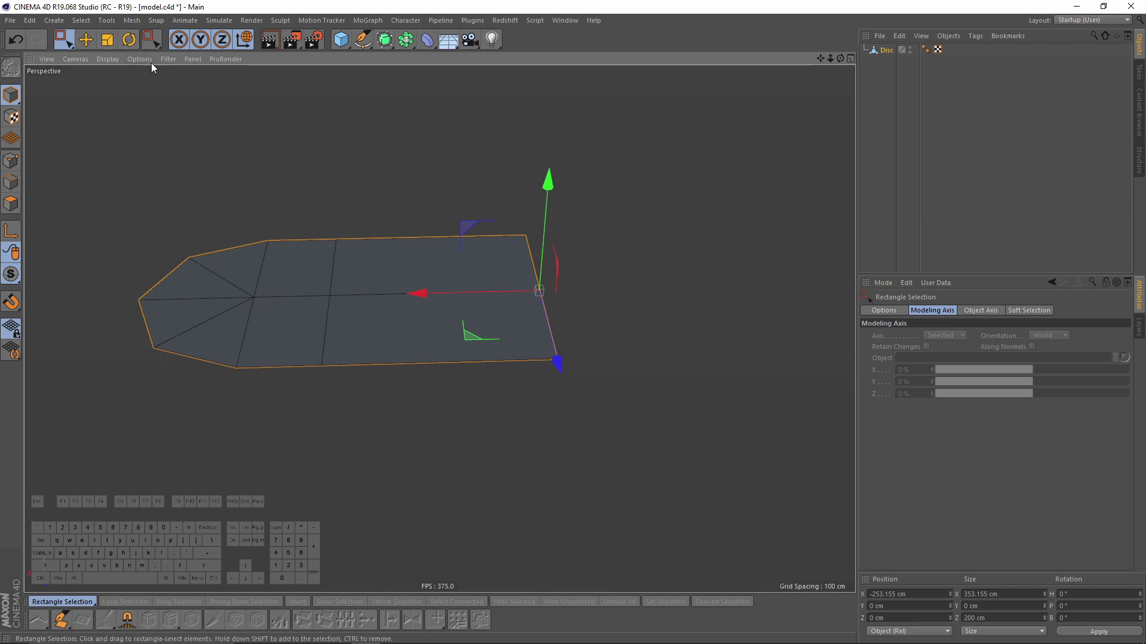
Rotate a copy of the strip upright about its end edge and merge both with Connect Objects + Delete
{"action": "left_click", "coordinate": [127, 40]}
{"action": "left_click_drag", "start_coordinate": [524, 249], "coordinate": [652, 183], "text": "alt"}
{"action": "left_click_drag", "start_coordinate": [875, 91], "coordinate": [877, 51]}
{"action": "right_click", "coordinate": [880, 64]}
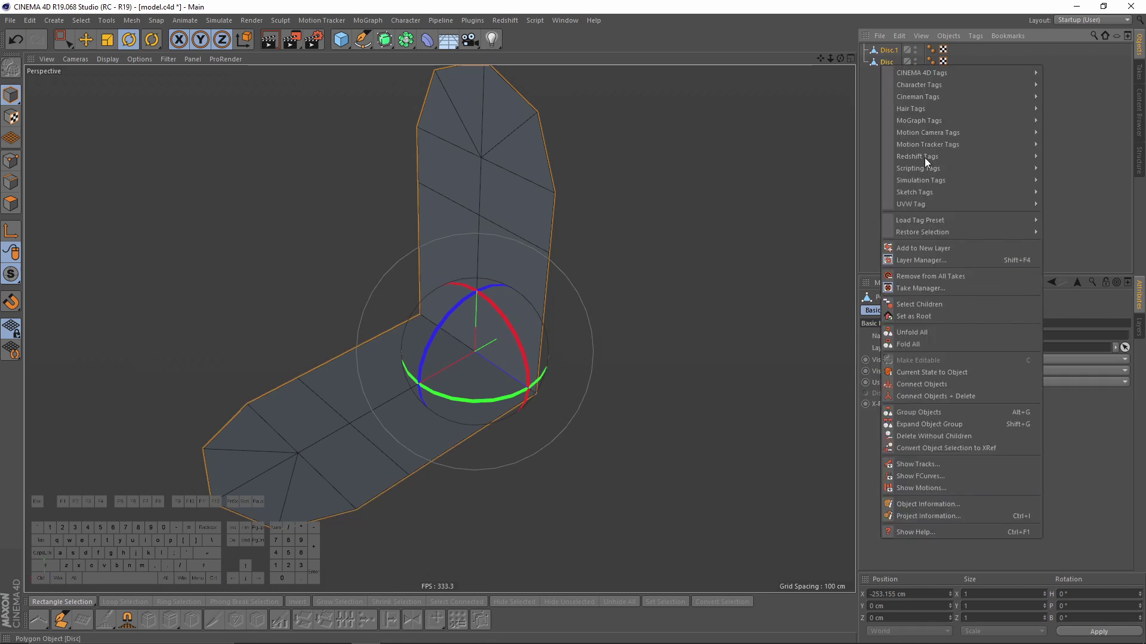
{"action": "left_click", "coordinate": [942, 395]}
{"action": "left_click_drag", "start_coordinate": [608, 315], "coordinate": [542, 309], "text": "alt"}
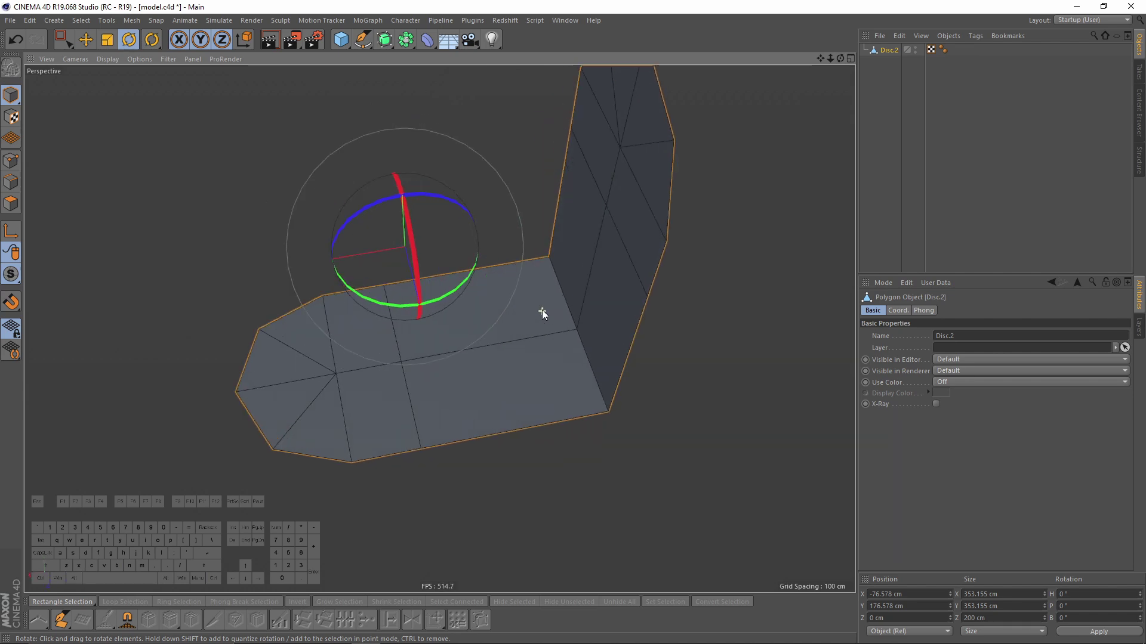
Select the four diagonal edges in the two rounded ends and melt them
{"action": "left_click", "coordinate": [12, 182]}
{"action": "left_click", "coordinate": [564, 196]}
{"action": "left_click_drag", "start_coordinate": [566, 191], "coordinate": [578, 263], "text": "alt"}
{"action": "left_click", "coordinate": [602, 203]}
{"action": "left_click_drag", "start_coordinate": [560, 133], "coordinate": [388, 382], "text": "alt"}
{"action": "left_click", "coordinate": [387, 382], "text": "shift"}
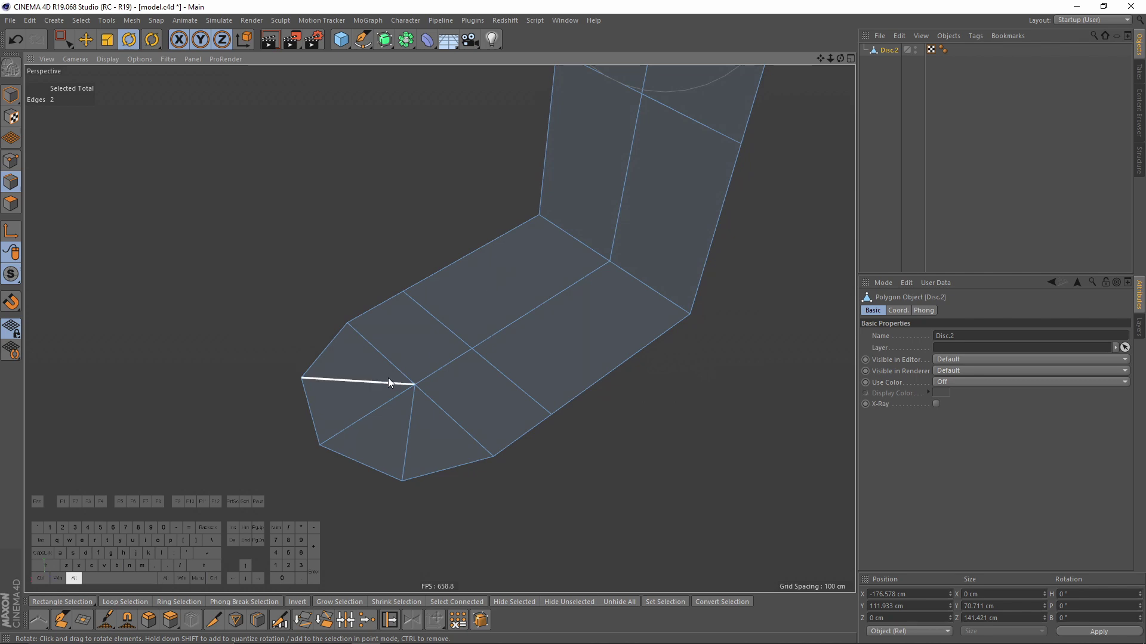
{"action": "left_click", "coordinate": [406, 453], "text": "shift"}
{"action": "left_click_drag", "start_coordinate": [406, 454], "coordinate": [510, 361], "text": "alt"}
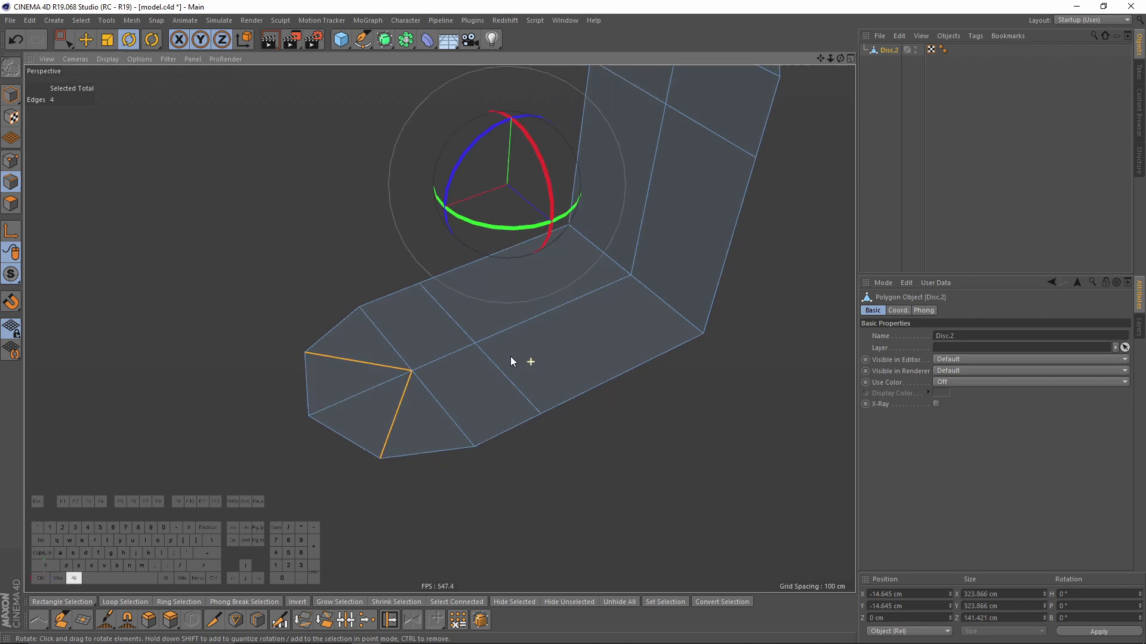
{"action": "right_click", "coordinate": [594, 316]}
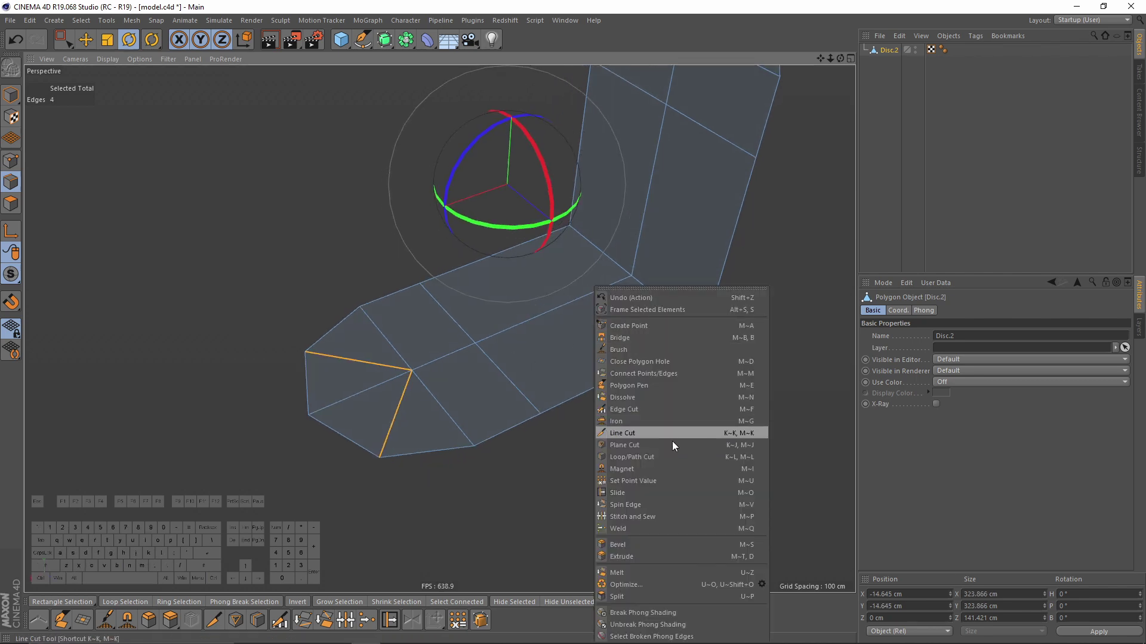
{"action": "left_click", "coordinate": [634, 572]}
{"action": "left_click_drag", "start_coordinate": [617, 527], "coordinate": [382, 394], "text": "alt"}
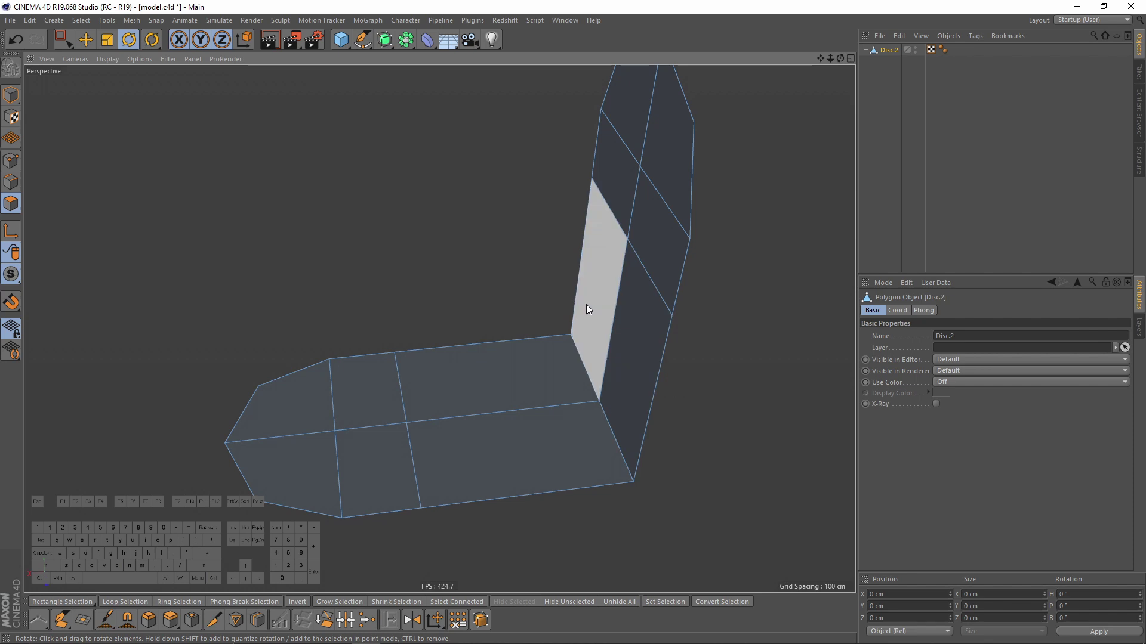
{"action": "key", "text": "ctrl+a"}
{"action": "left_click_drag", "start_coordinate": [586, 342], "coordinate": [557, 312], "text": "alt"}
{"action": "key", "text": "ctrl+z"}
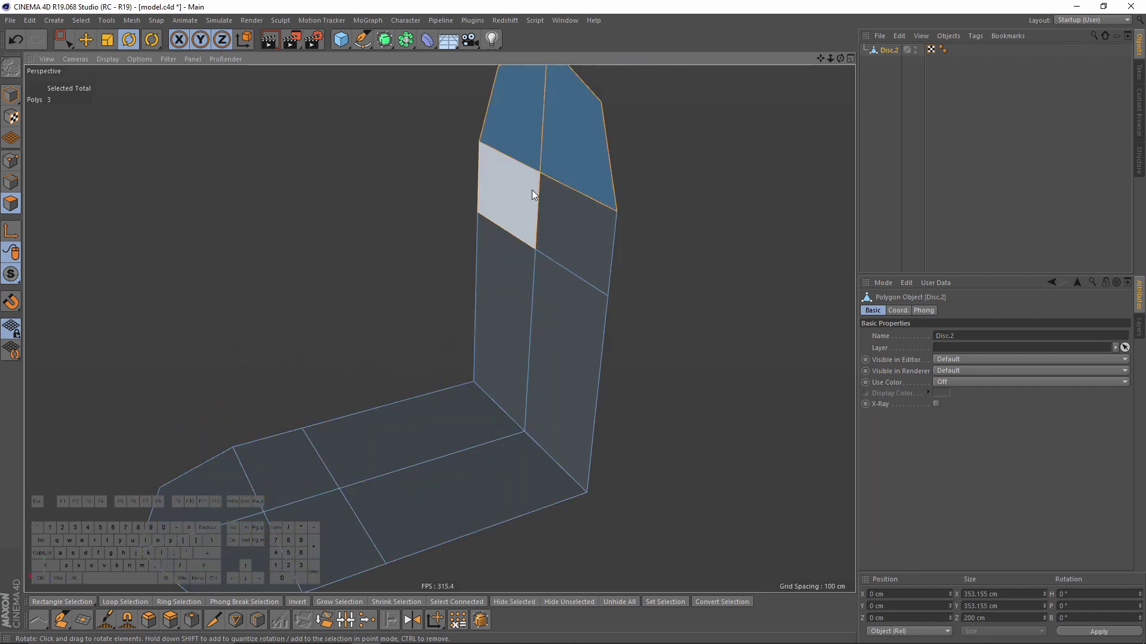
Reverse the normals of the upright section's six polygons, and select all polygons of the L shape
{"action": "left_click_drag", "start_coordinate": [524, 242], "coordinate": [533, 320], "text": "alt"}
{"action": "left_click", "coordinate": [549, 277], "text": "shift"}
{"action": "left_click", "coordinate": [537, 334], "text": "shift"}
{"action": "right_click", "coordinate": [675, 365]}
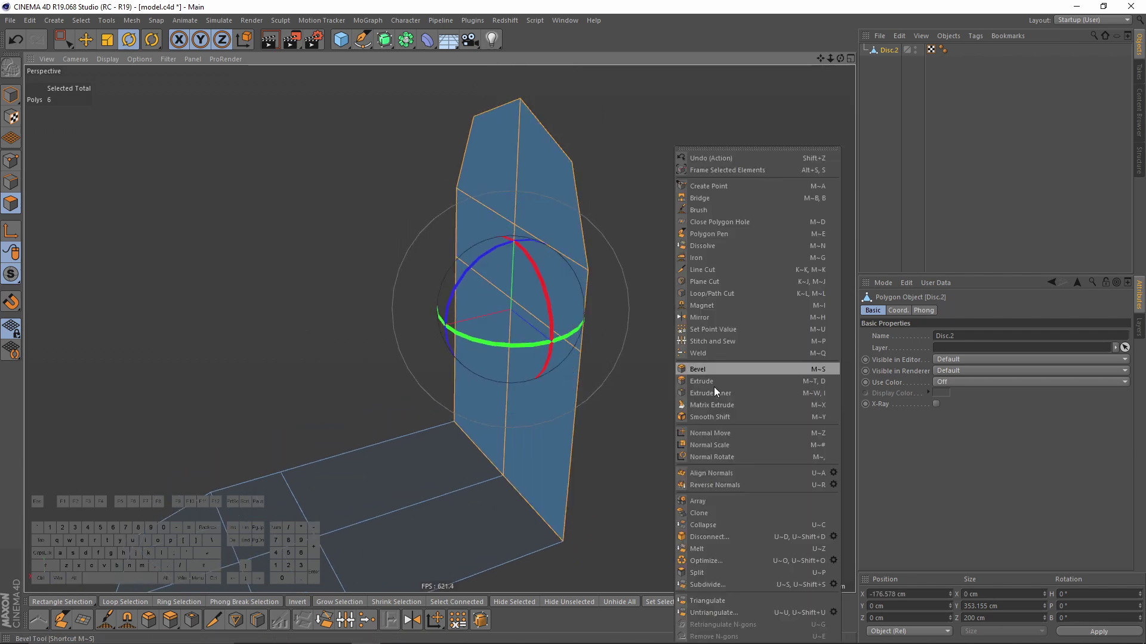
{"action": "left_click", "coordinate": [728, 486]}
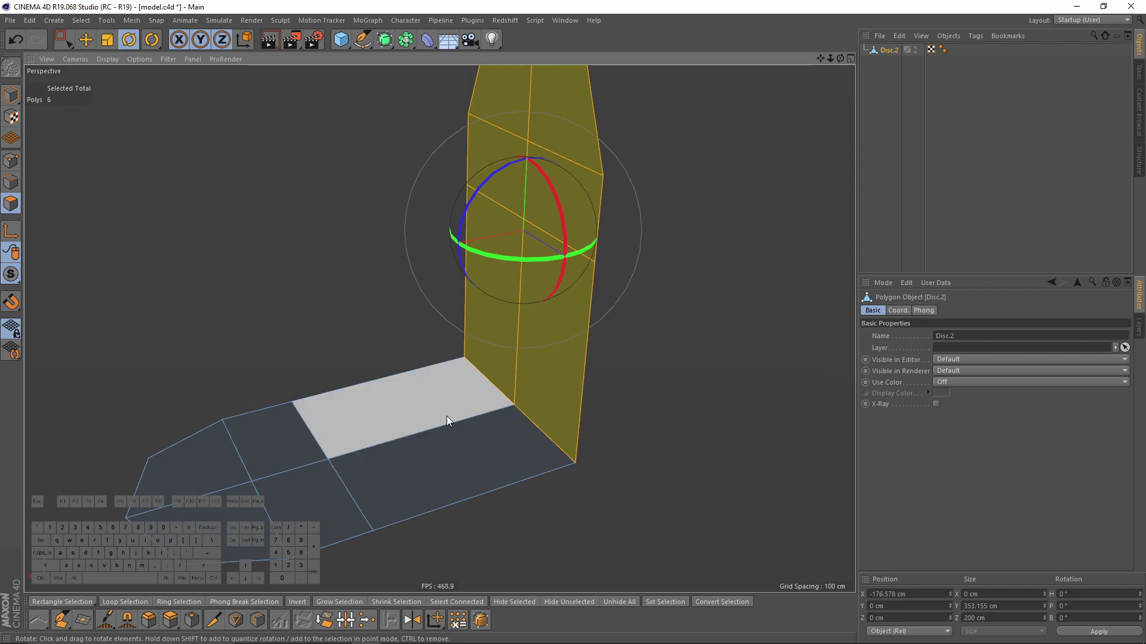
{"action": "key", "text": "ctrl+a"}
{"action": "left_click_drag", "start_coordinate": [450, 400], "coordinate": [348, 261], "text": "alt"}
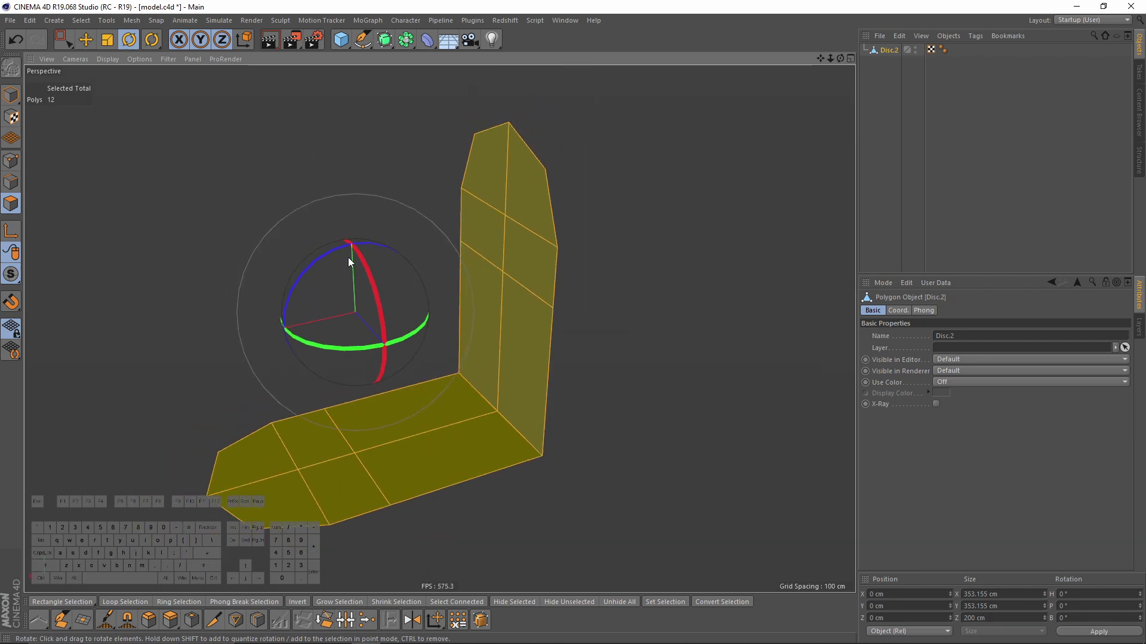
{"action": "left_click_drag", "start_coordinate": [522, 364], "coordinate": [524, 404], "text": "alt"}
{"action": "right_click_drag", "start_coordinate": [523, 400], "coordinate": [641, 370], "text": "alt"}
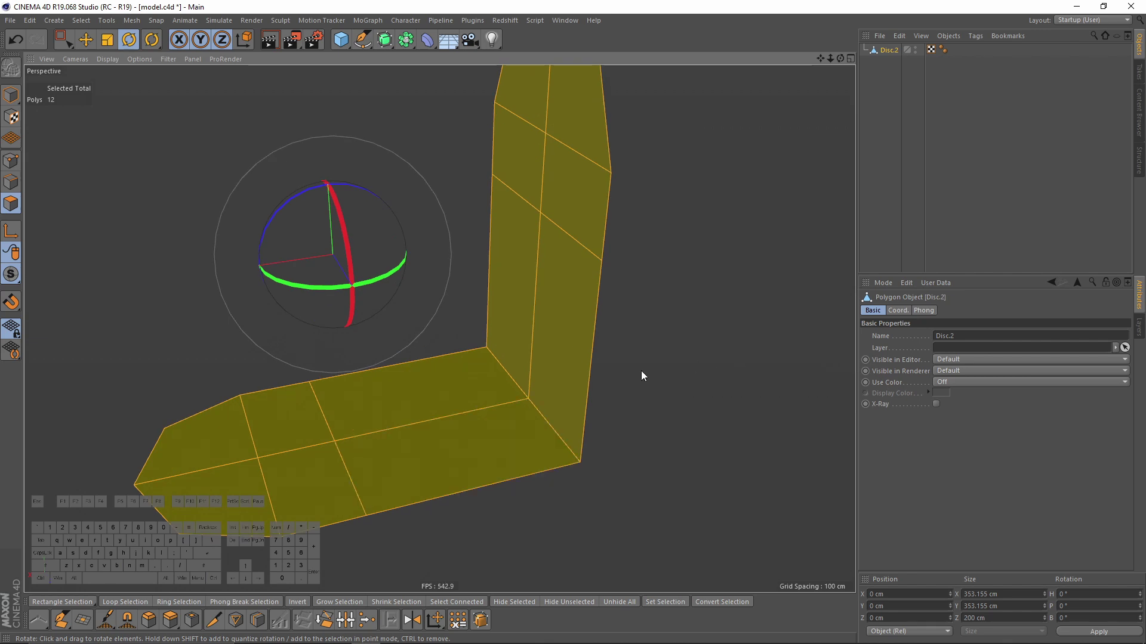
Select all points of the L shape and optimize them to merge the duplicates along the fold
{"action": "left_click", "coordinate": [10, 162]}
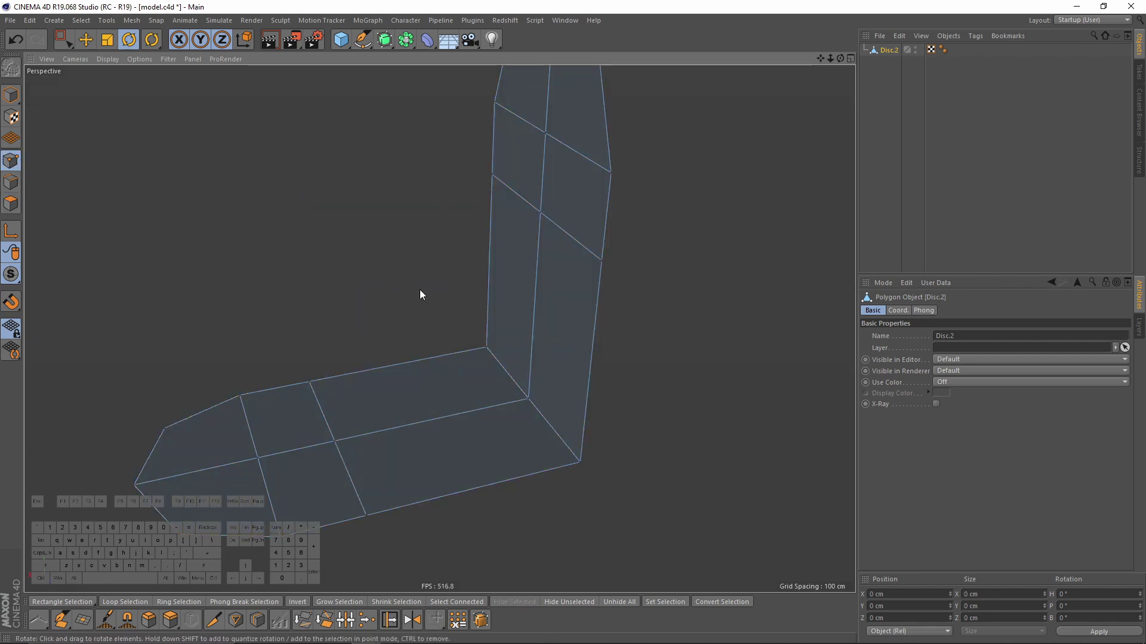
{"action": "key", "text": "ctrl+a"}
{"action": "right_click", "coordinate": [575, 353]}
{"action": "left_click", "coordinate": [631, 624]}
{"action": "middle_click_drag", "start_coordinate": [589, 489], "coordinate": [180, 244], "text": "alt"}
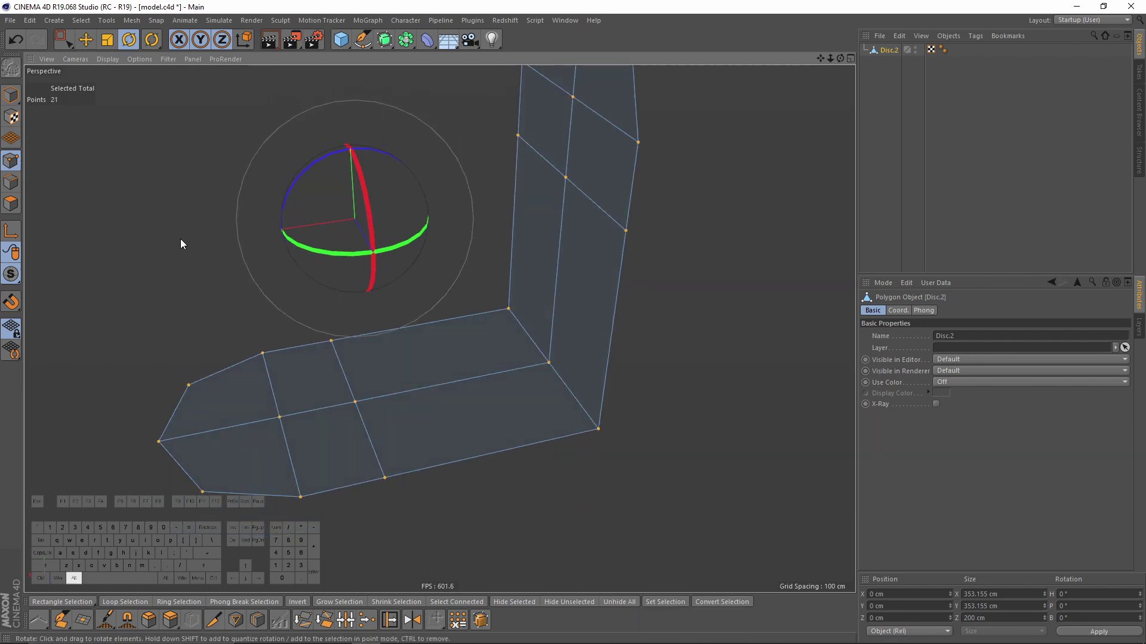
Extrude all polygons of the L shape with an offset of 55.7 cm
{"action": "left_click", "coordinate": [10, 204]}
{"action": "middle_click_drag", "start_coordinate": [643, 304], "coordinate": [517, 246], "text": "alt"}
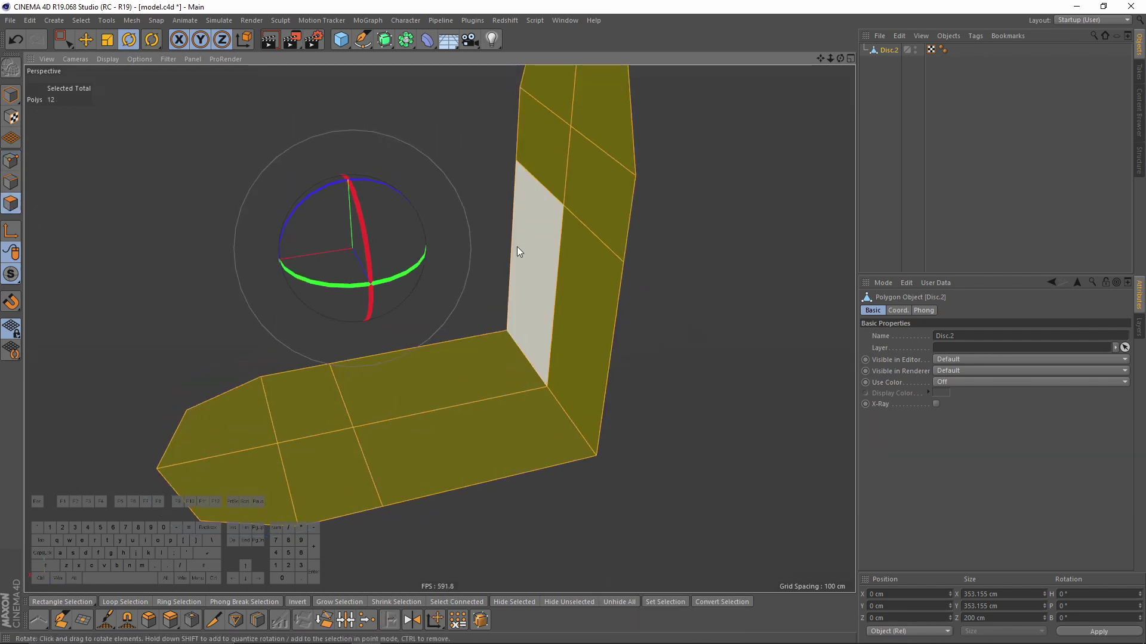
{"action": "right_click", "coordinate": [634, 298]}
{"action": "left_click", "coordinate": [672, 379]}
{"action": "left_click_drag", "start_coordinate": [585, 303], "coordinate": [1020, 385]}
{"action": "left_click_drag", "start_coordinate": [683, 474], "coordinate": [728, 472]}
{"action": "left_click_drag", "start_coordinate": [546, 407], "coordinate": [513, 418], "text": "alt"}
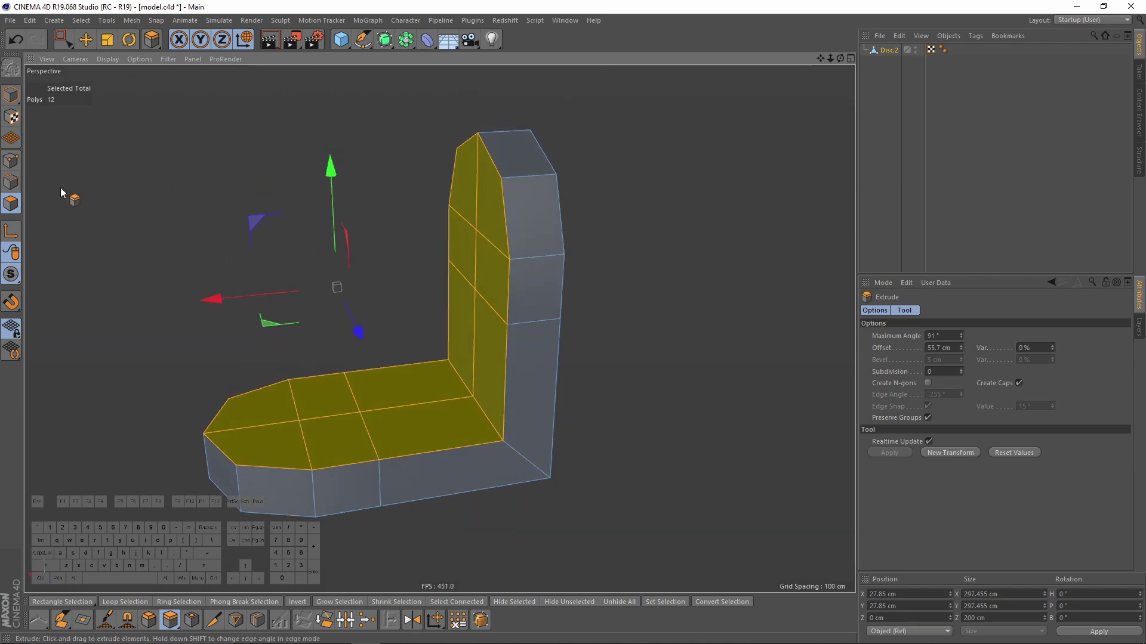
Select the edge loop running around the inner and outer fold of the L shape
{"action": "left_click", "coordinate": [12, 183]}
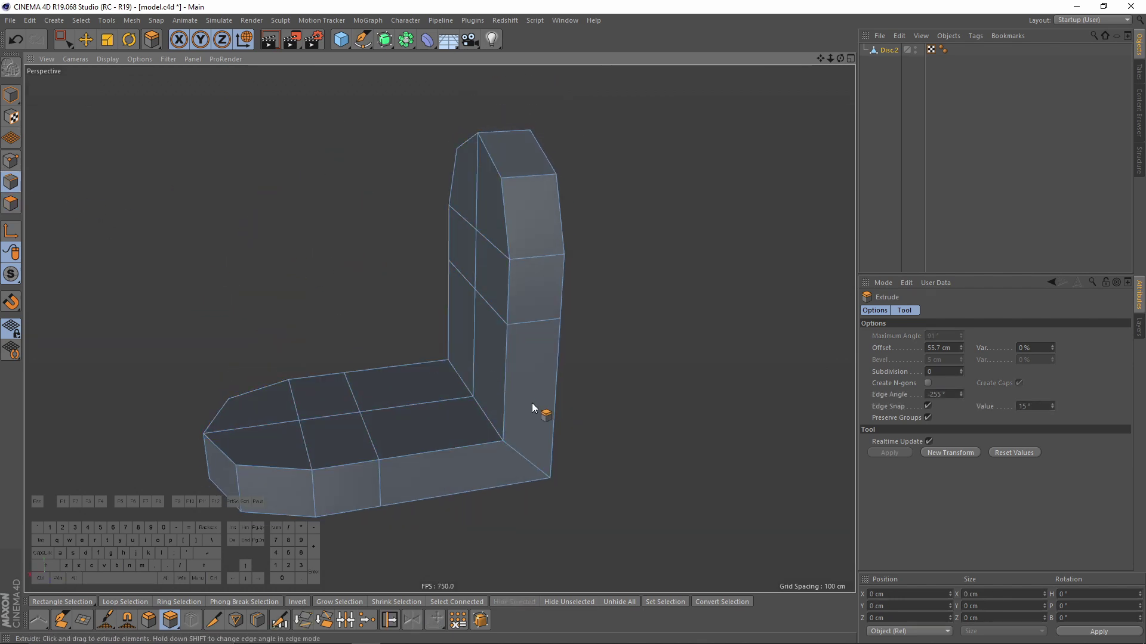
{"action": "key", "text": "e"}
{"action": "left_click_drag", "start_coordinate": [503, 422], "coordinate": [609, 305], "text": "alt"}
{"action": "scroll", "coordinate": [482, 369], "scroll_direction": "up", "scroll_amount": 3}
{"action": "double_click", "coordinate": [487, 370]}
Bevel the selected fold edges with an offset of 60.5% and 2 subdivisions to round the corner
{"action": "right_click", "coordinate": [648, 285]}
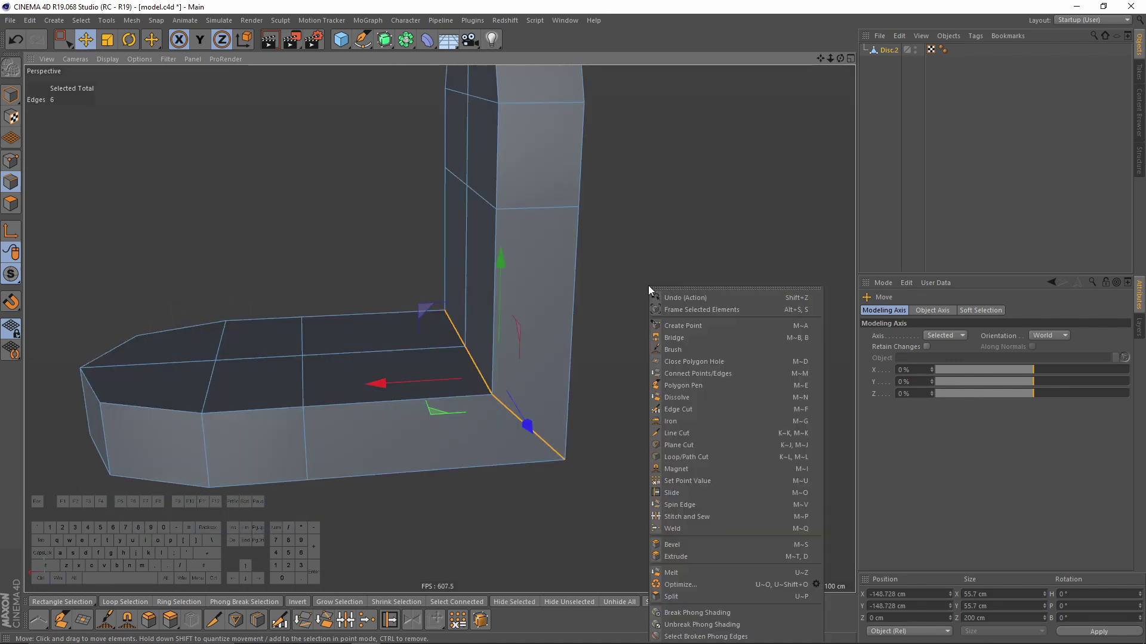
{"action": "left_click", "coordinate": [674, 544]}
{"action": "left_click_drag", "start_coordinate": [685, 535], "coordinate": [716, 346], "text": "alt"}
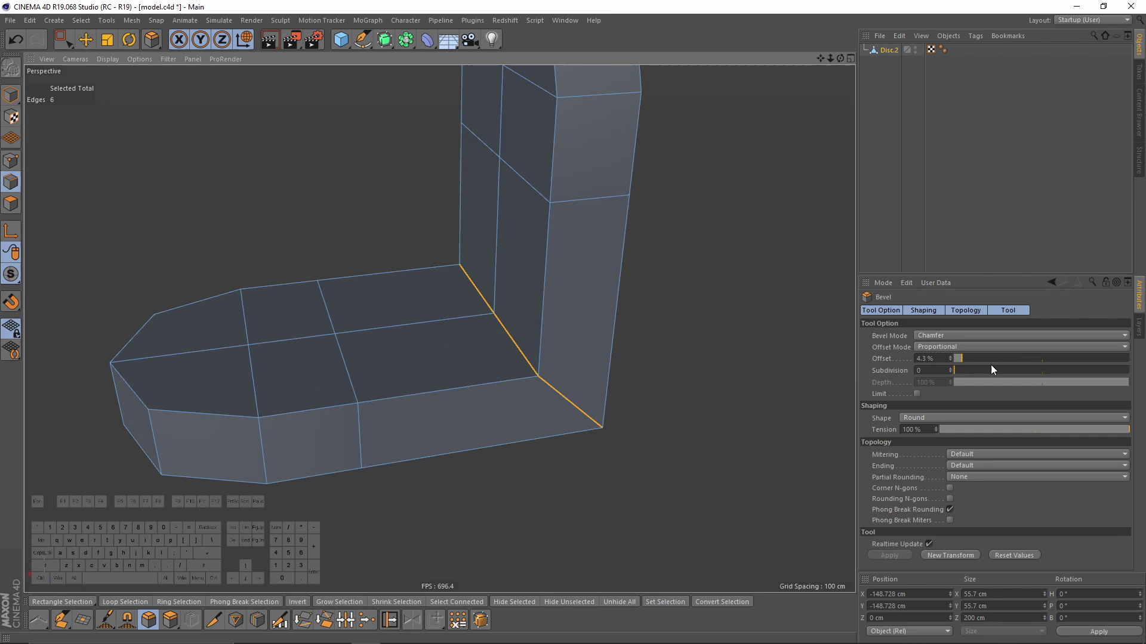
{"action": "left_click", "coordinate": [950, 368]}
{"action": "left_click", "coordinate": [950, 368]}
{"action": "left_click_drag", "start_coordinate": [659, 407], "coordinate": [818, 405]}
{"action": "left_click_drag", "start_coordinate": [617, 364], "coordinate": [782, 451], "text": "alt"}
{"action": "key", "text": "ctrl+z"}
{"action": "left_click_drag", "start_coordinate": [537, 409], "coordinate": [495, 318], "text": "alt"}
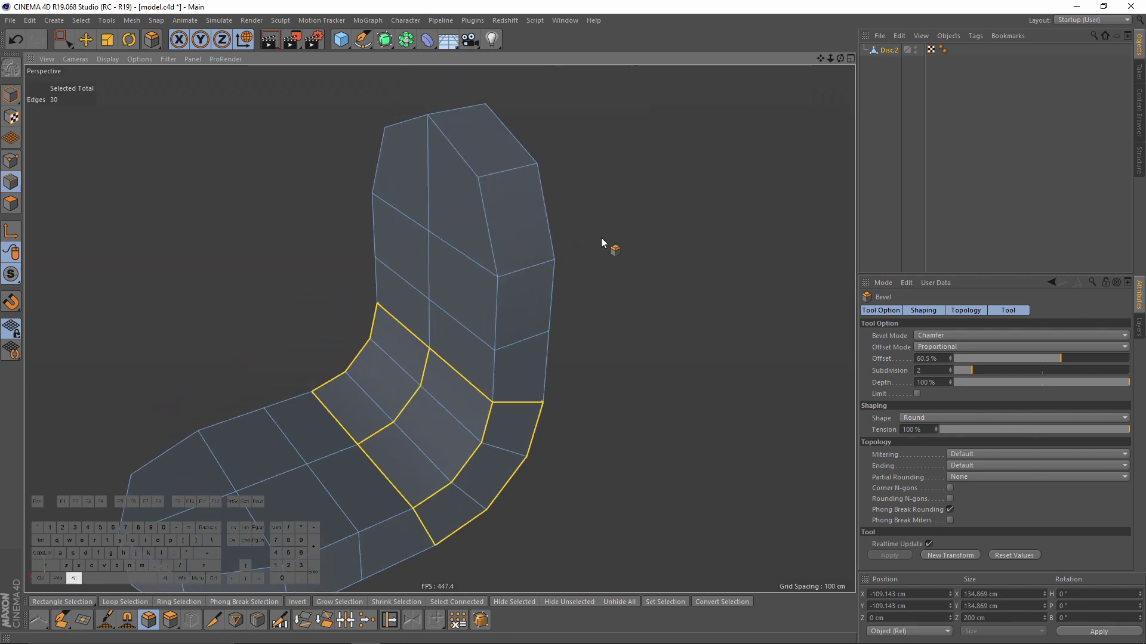
Add two loop cuts around the bracket's side wall, one near each of its large faces
{"action": "right_click", "coordinate": [602, 238]}
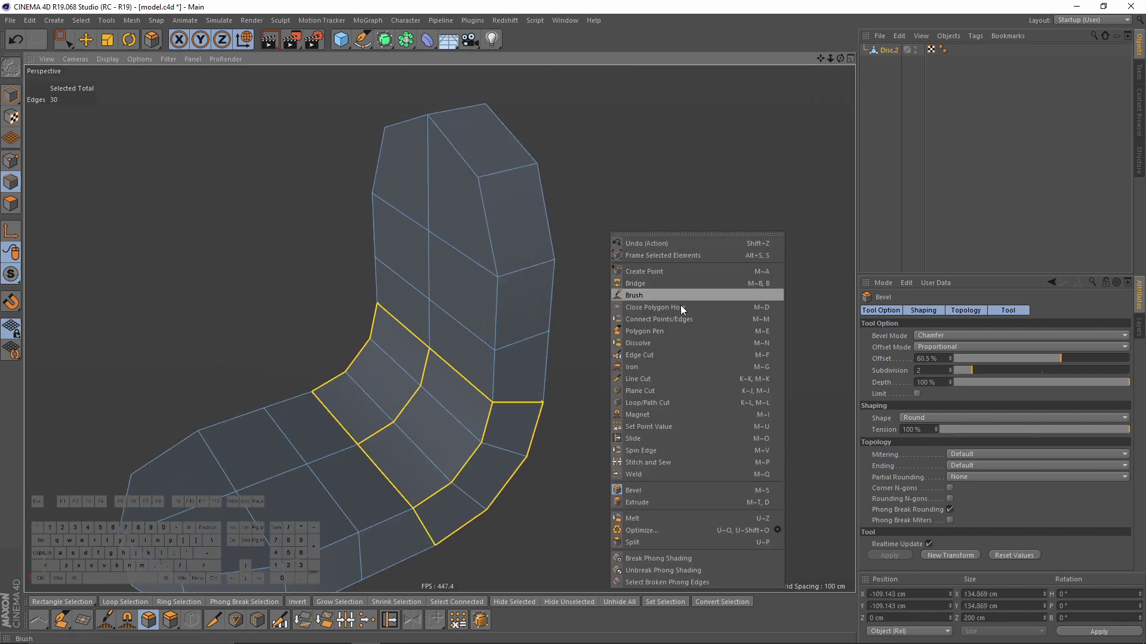
{"action": "left_click", "coordinate": [653, 402]}
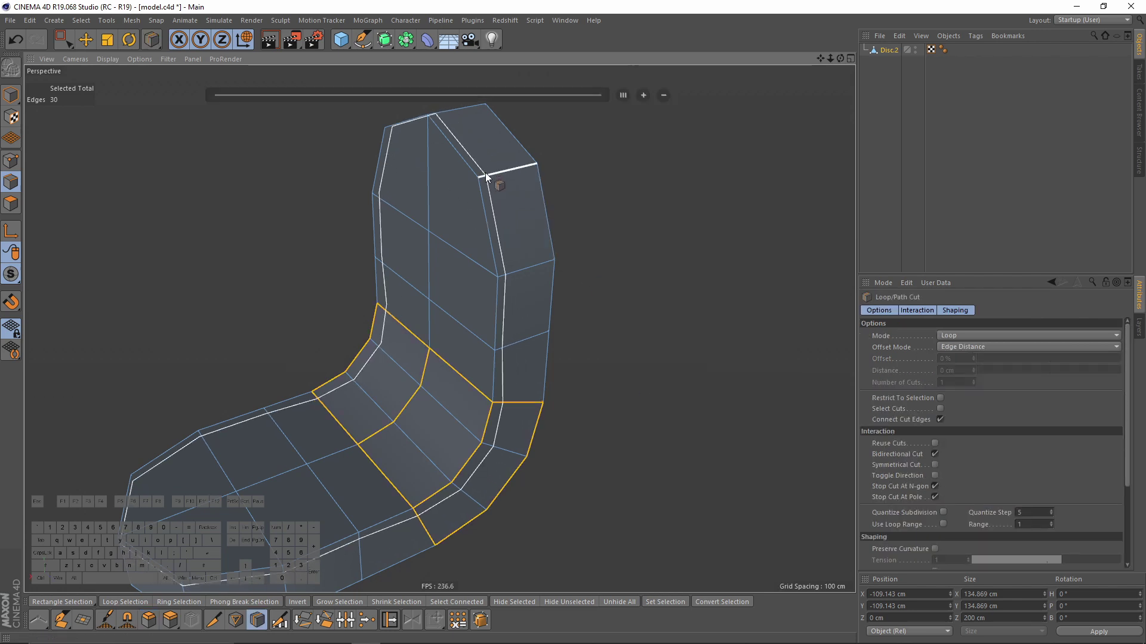
{"action": "left_click", "coordinate": [485, 173]}
{"action": "mouse_move", "coordinate": [508, 174]}
{"action": "left_mouse_down", "text": "alt"}
{"action": "mouse_move", "coordinate": [530, 167]}
{"action": "mouse_move", "coordinate": [549, 298]}
{"action": "mouse_move", "coordinate": [524, 286]}
{"action": "mouse_move", "coordinate": [591, 253]}
{"action": "left_mouse_up", "text": "alt"}
{"action": "left_click", "coordinate": [534, 166]}
Select all polygons of the bracket's inner L-shaped face and inset them slightly with Extrude Inner
{"action": "left_click", "coordinate": [13, 204]}
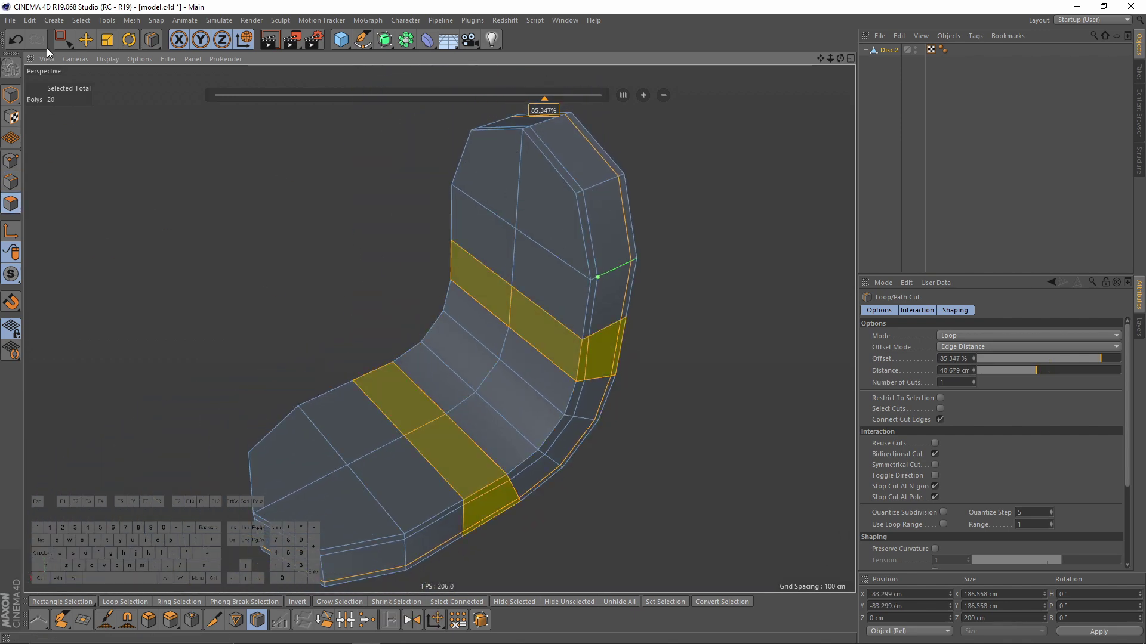
{"action": "left_click_drag", "start_coordinate": [65, 45], "coordinate": [104, 39]}
{"action": "mouse_move", "coordinate": [507, 226]}
{"action": "left_mouse_down"}
{"action": "mouse_move", "coordinate": [485, 378]}
{"action": "mouse_move", "coordinate": [324, 481]}
{"action": "left_mouse_up"}
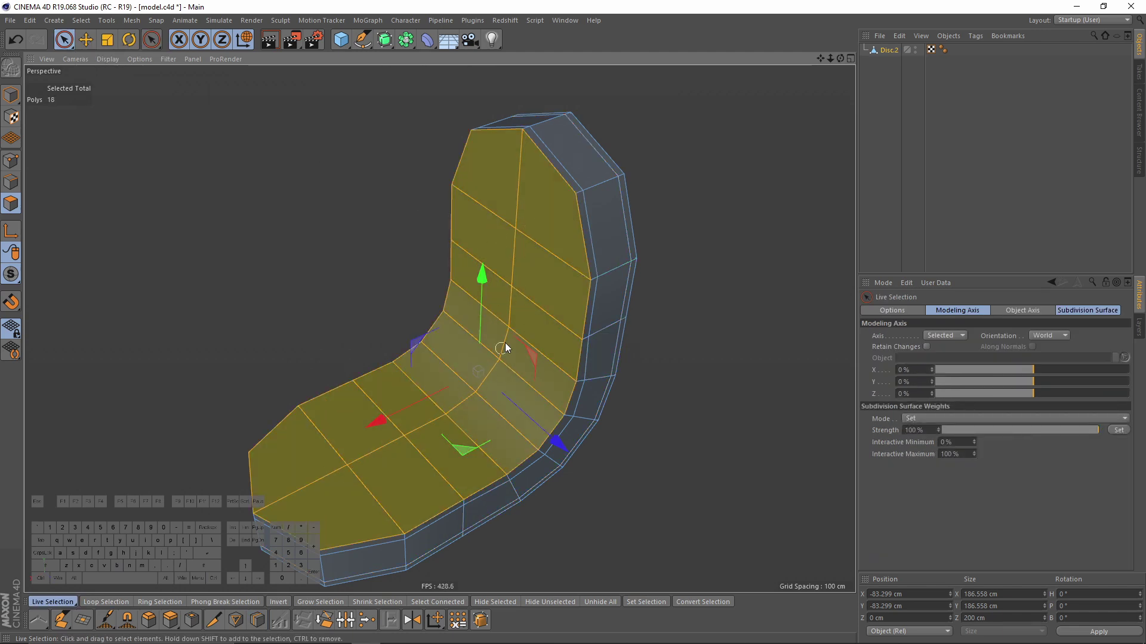
{"action": "left_click_drag", "start_coordinate": [562, 328], "coordinate": [610, 283], "text": "alt"}
{"action": "right_click", "coordinate": [624, 285]}
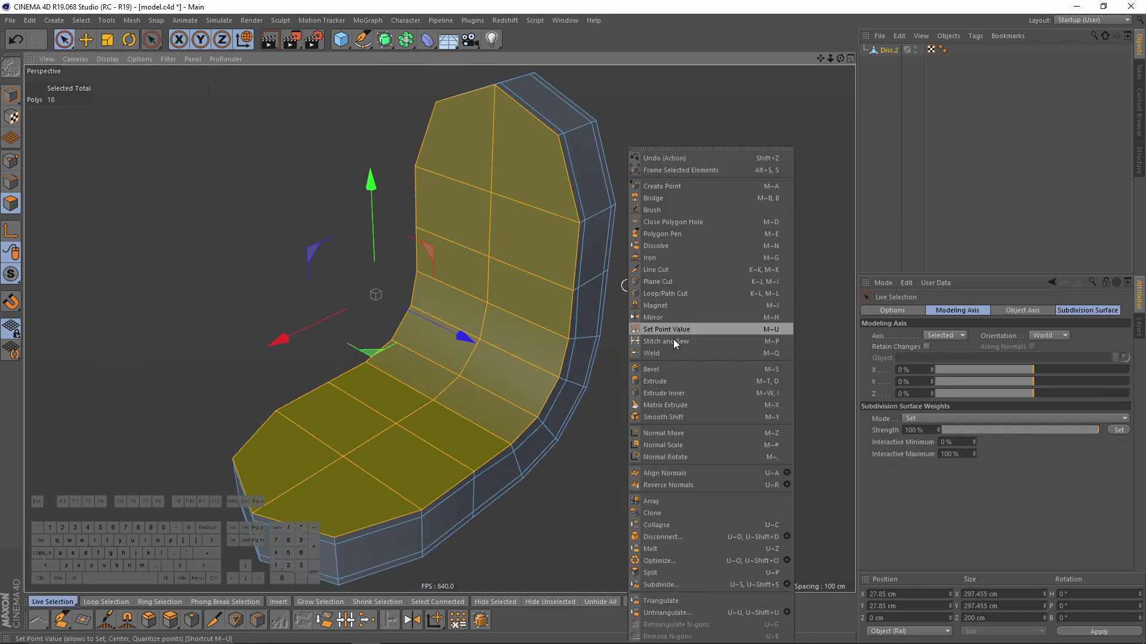
{"action": "left_click", "coordinate": [674, 392]}
{"action": "left_click_drag", "start_coordinate": [711, 364], "coordinate": [445, 214], "text": "alt"}
Select all polygons of the bracket's outer L-shaped face and inset them by 9.5 cm with Extrude Inner
{"action": "key", "text": "space"}
{"action": "mouse_move", "coordinate": [568, 225]}
{"action": "left_mouse_down"}
{"action": "mouse_move", "coordinate": [514, 461]}
{"action": "mouse_move", "coordinate": [567, 275]}
{"action": "mouse_move", "coordinate": [511, 498]}
{"action": "mouse_move", "coordinate": [430, 557]}
{"action": "mouse_move", "coordinate": [352, 555]}
{"action": "left_mouse_up"}
{"action": "right_click", "coordinate": [706, 439]}
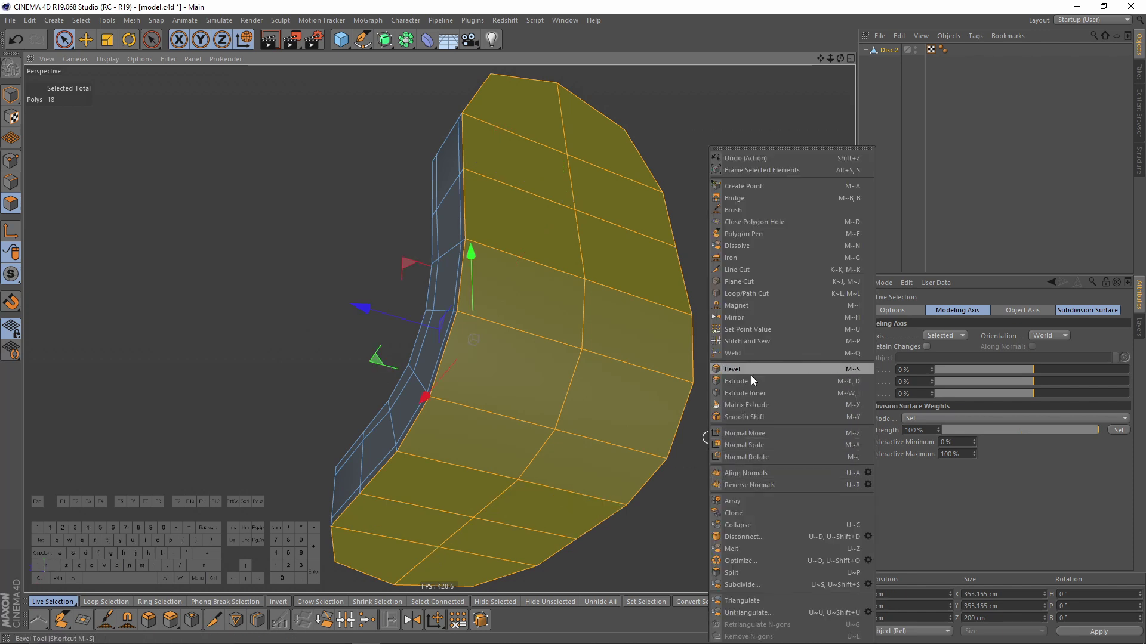
{"action": "left_click", "coordinate": [745, 394]}
{"action": "left_click_drag", "start_coordinate": [723, 413], "coordinate": [674, 413]}
{"action": "left_click_drag", "start_coordinate": [671, 406], "coordinate": [605, 292], "text": "alt"}
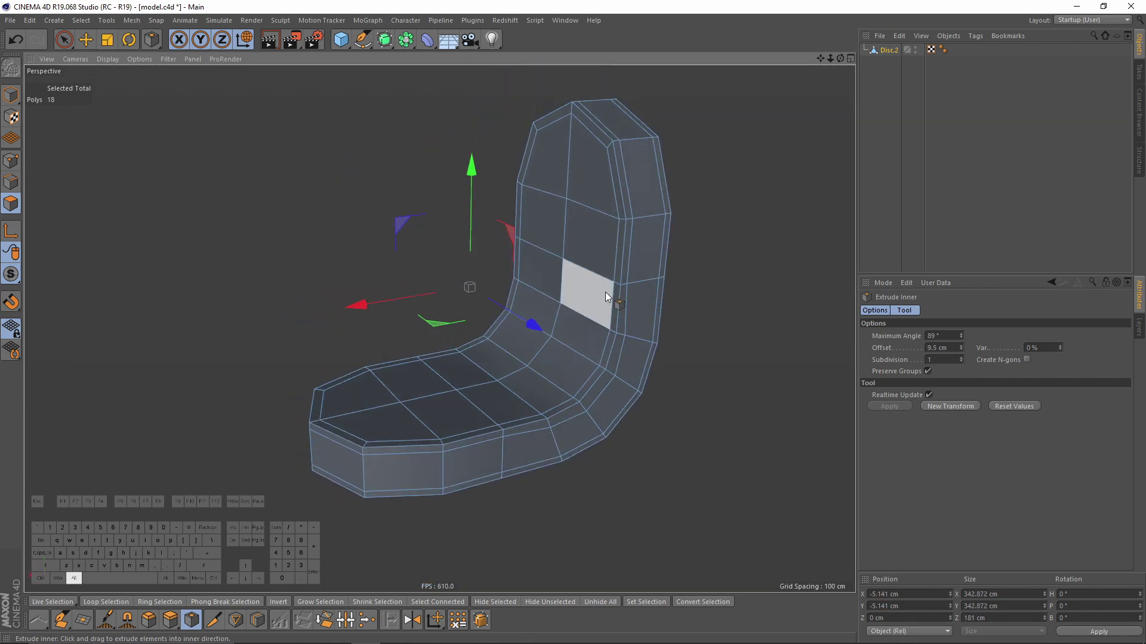
Add a Subdivision Surface as parent of the bracket and check the smoothed bend up close
{"action": "left_click", "coordinate": [384, 39], "text": "alt"}
{"action": "scroll", "coordinate": [649, 261], "scroll_direction": "up", "scroll_amount": 5}
{"action": "scroll", "coordinate": [606, 228], "scroll_direction": "down", "scroll_amount": 5}
{"action": "left_click_drag", "start_coordinate": [607, 227], "coordinate": [575, 322], "text": "alt"}
{"action": "scroll", "coordinate": [690, 307], "scroll_direction": "up", "scroll_amount": 5}
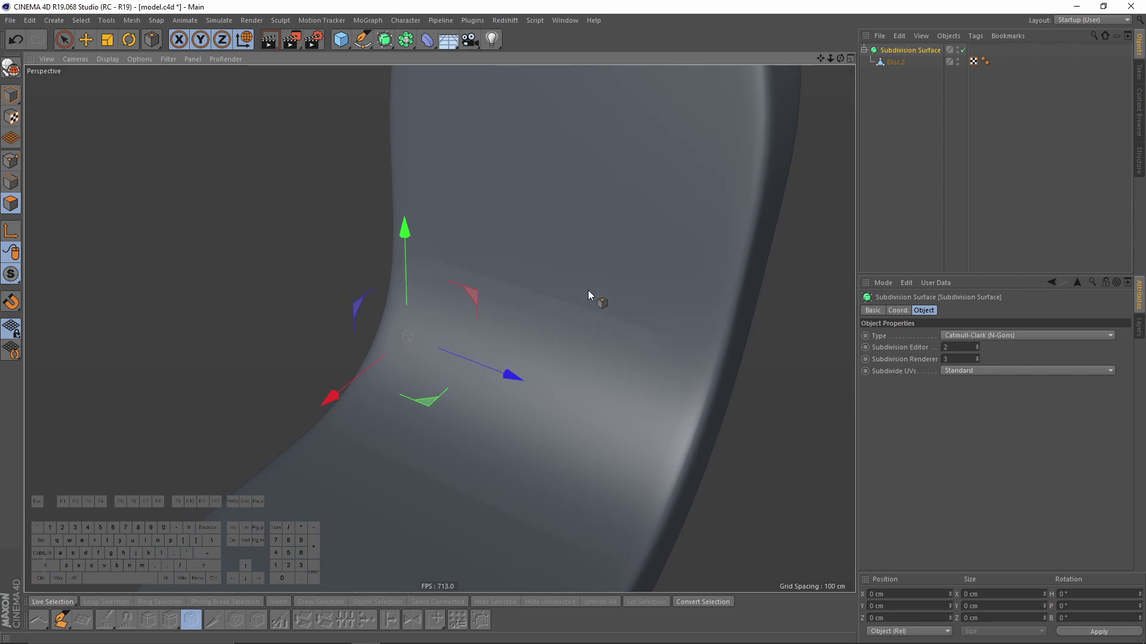
Turn off Use Edge Breaks in the bracket's Phong tag and check the shading of the bend
{"action": "left_click", "coordinate": [984, 62]}
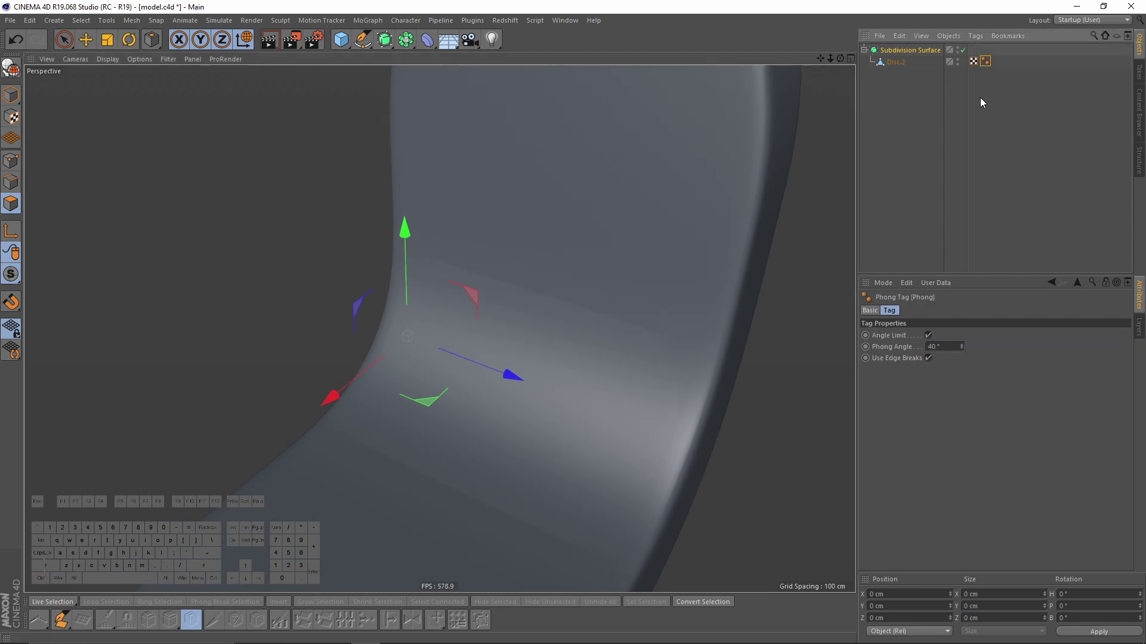
{"action": "left_click", "coordinate": [929, 358]}
{"action": "scroll", "coordinate": [599, 311], "scroll_direction": "down", "scroll_amount": 10}
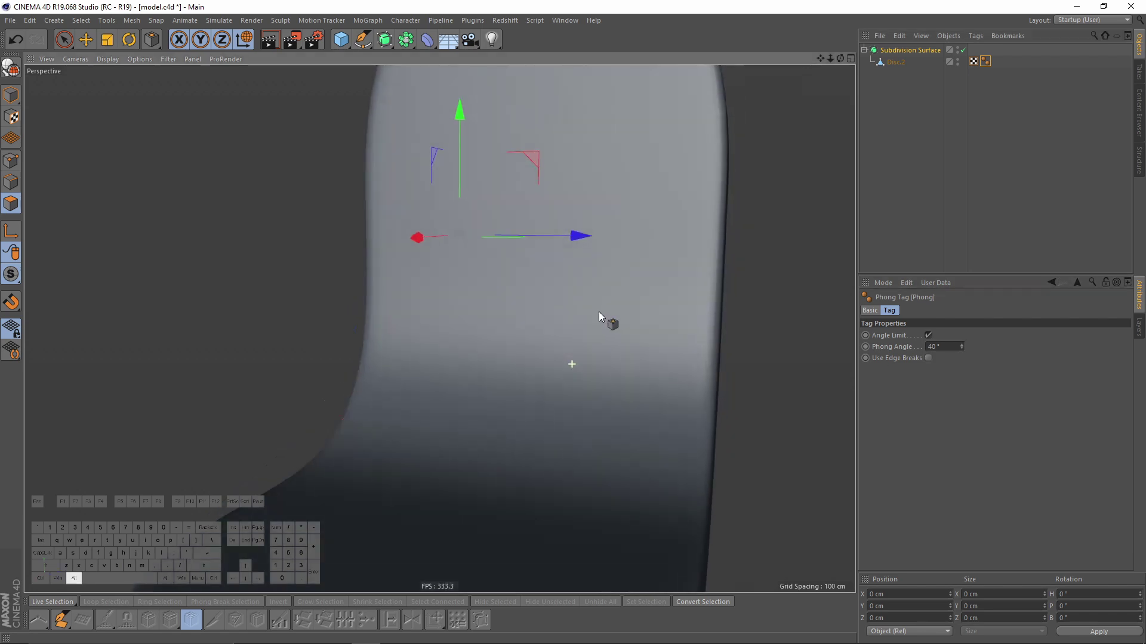
{"action": "left_click_drag", "start_coordinate": [561, 337], "coordinate": [540, 411], "text": "alt"}
With the Subdivision Surface disabled, select the six inner-face polygons at the upright section's rounded end and split them into a separate object
{"action": "left_click", "coordinate": [962, 50]}
{"action": "left_click", "coordinate": [895, 62]}
{"action": "left_click_drag", "start_coordinate": [775, 250], "coordinate": [495, 327], "text": "alt"}
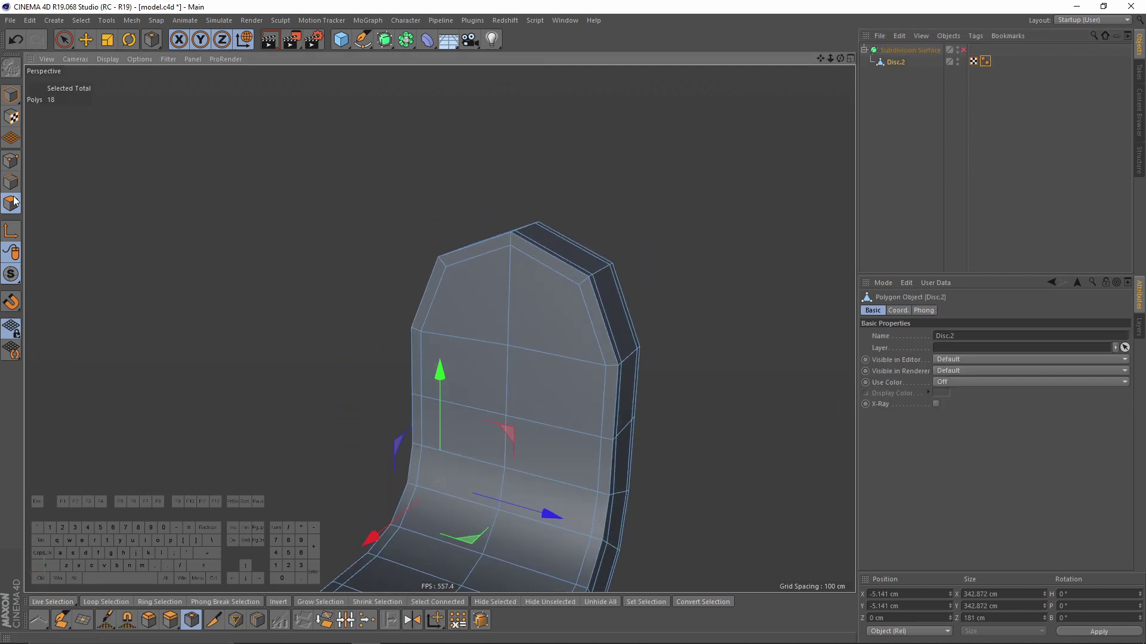
{"action": "left_click", "coordinate": [64, 39]}
{"action": "scroll", "coordinate": [460, 284], "scroll_direction": "up", "scroll_amount": 2}
{"action": "mouse_move", "coordinate": [459, 284]}
{"action": "left_mouse_down"}
{"action": "mouse_move", "coordinate": [452, 254]}
{"action": "mouse_move", "coordinate": [550, 234]}
{"action": "left_mouse_up"}
{"action": "mouse_move", "coordinate": [647, 309]}
{"action": "left_mouse_down"}
{"action": "mouse_move", "coordinate": [610, 277]}
{"action": "mouse_move", "coordinate": [658, 293]}
{"action": "mouse_move", "coordinate": [600, 295]}
{"action": "mouse_move", "coordinate": [474, 194]}
{"action": "left_mouse_up"}
{"action": "left_click", "coordinate": [659, 274], "text": "ctrl"}
{"action": "right_click", "coordinate": [652, 255]}
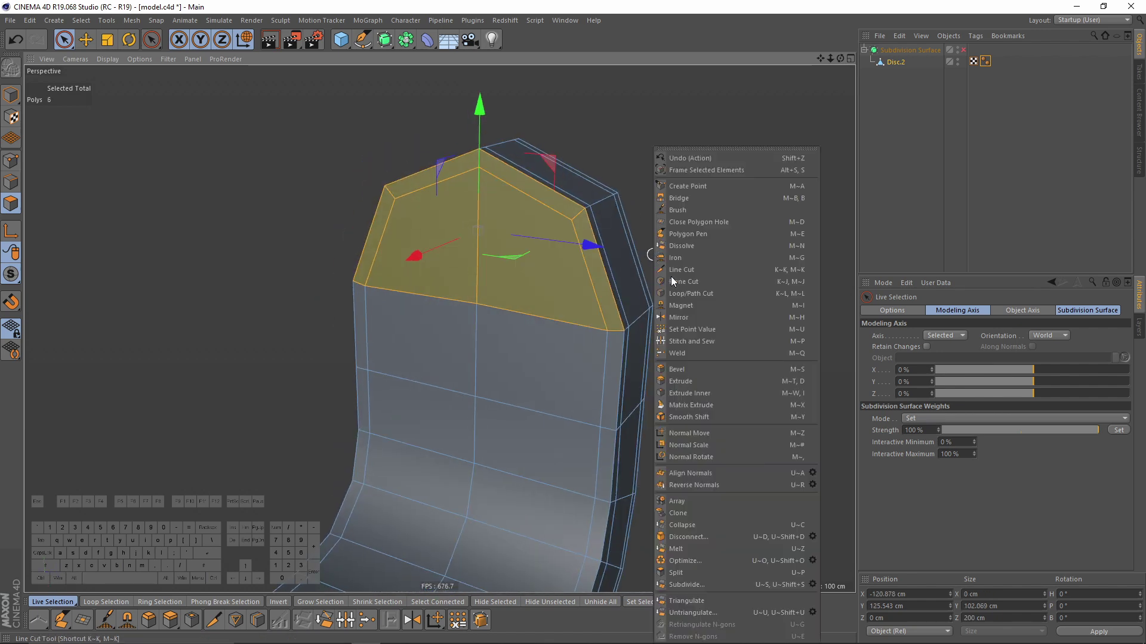
{"action": "left_click", "coordinate": [676, 572]}
Mirror the split half disc's polygons across the XZ plane along its straight edge to complete the octagonal disc
{"action": "mouse_move", "coordinate": [838, 95]}
{"action": "left_mouse_down", "text": "alt"}
{"action": "mouse_move", "coordinate": [565, 306]}
{"action": "mouse_move", "coordinate": [481, 274]}
{"action": "mouse_move", "coordinate": [359, 289]}
{"action": "left_mouse_up", "text": "alt"}
{"action": "left_click_drag", "start_coordinate": [561, 297], "coordinate": [585, 231], "text": "alt"}
{"action": "right_click", "coordinate": [585, 231]}
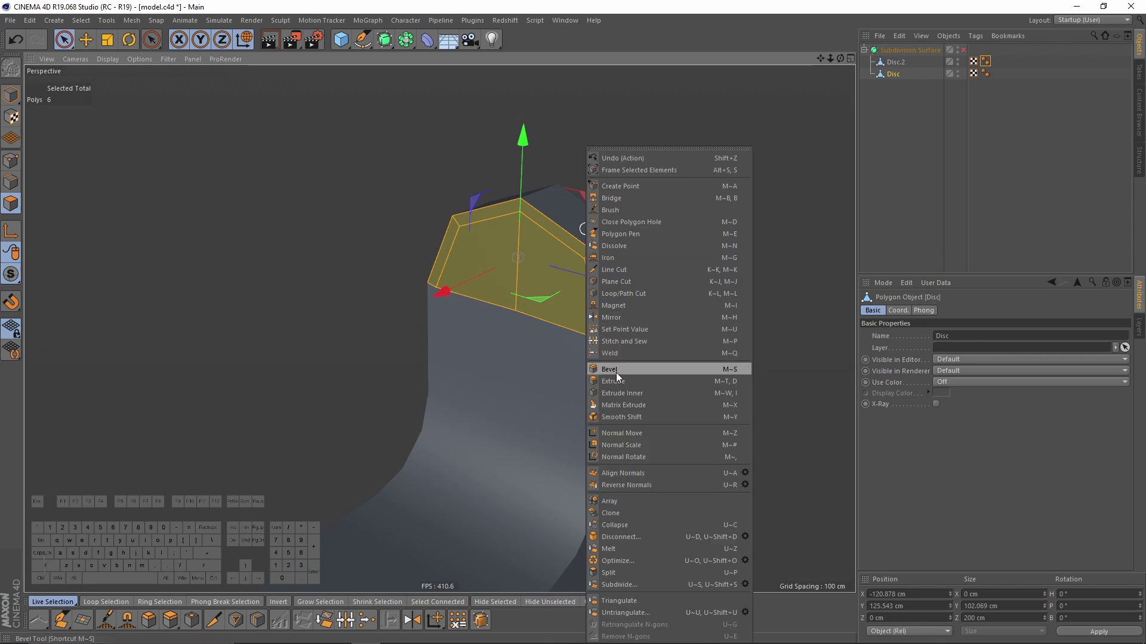
{"action": "left_click", "coordinate": [617, 316]}
{"action": "left_click_drag", "start_coordinate": [759, 325], "coordinate": [724, 310], "text": "alt"}
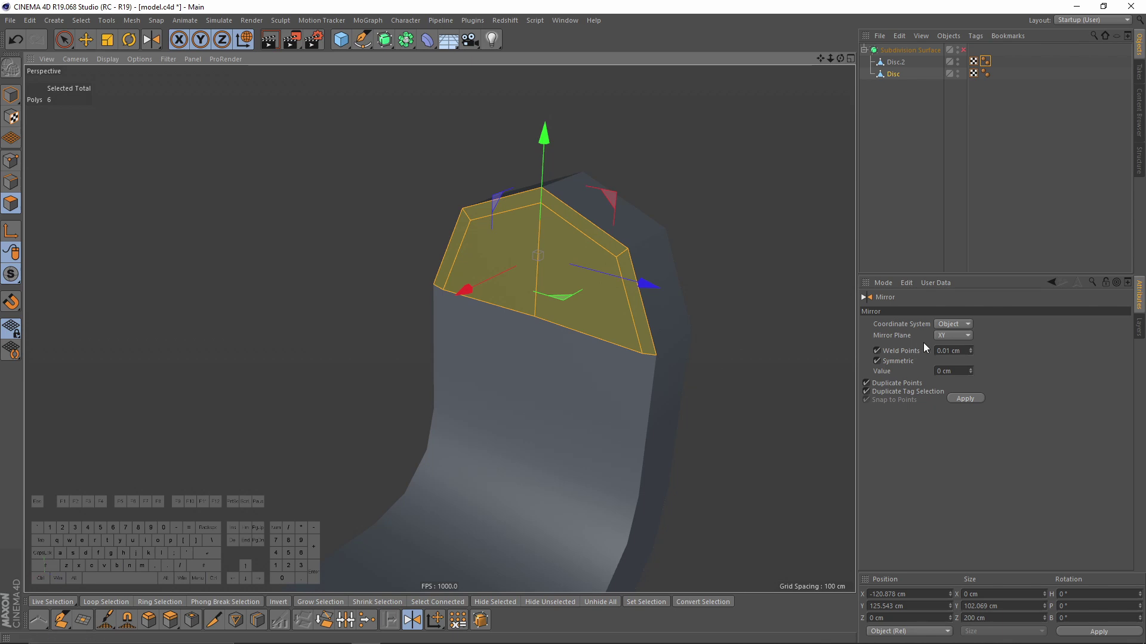
{"action": "left_click", "coordinate": [968, 324]}
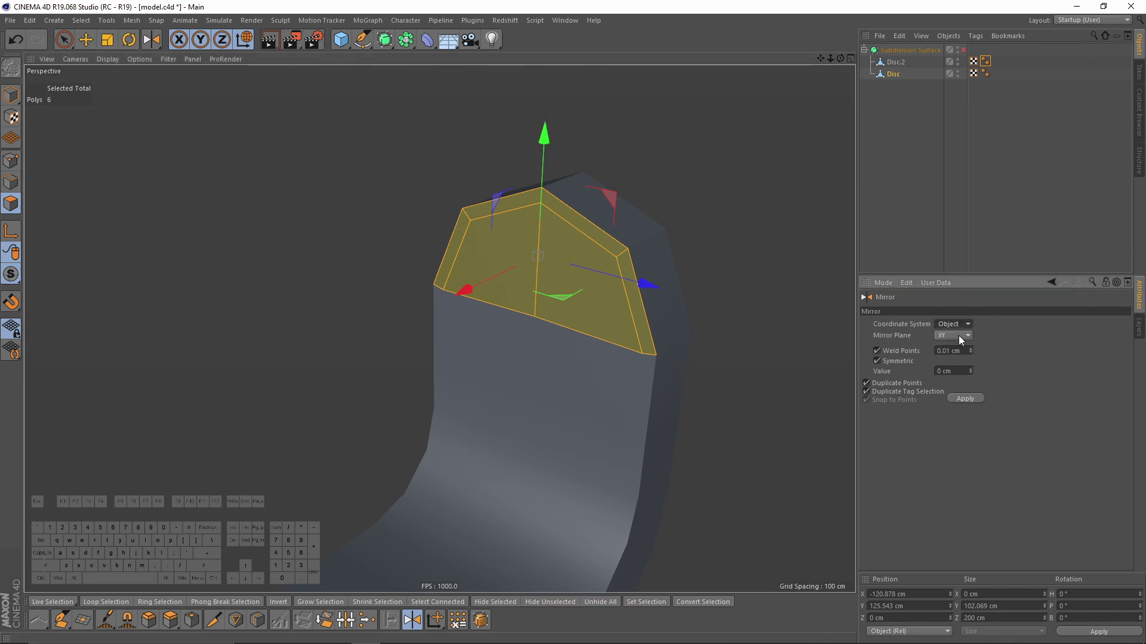
{"action": "left_click", "coordinate": [949, 336]}
{"action": "left_click_drag", "start_coordinate": [570, 352], "coordinate": [554, 289], "text": "alt"}
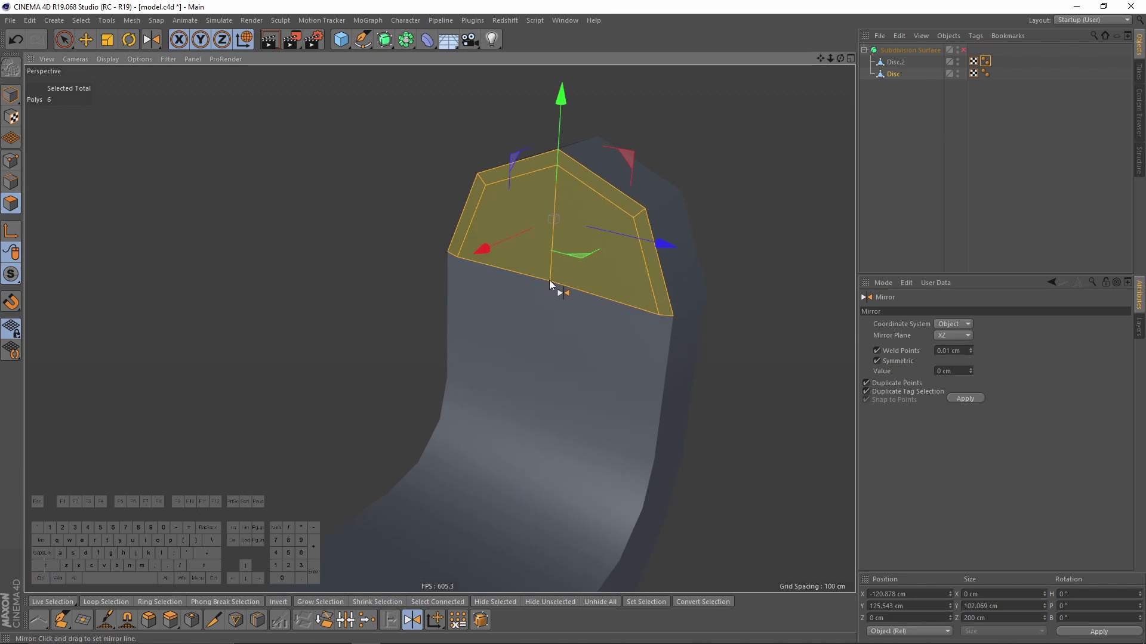
{"action": "left_click", "coordinate": [521, 302]}
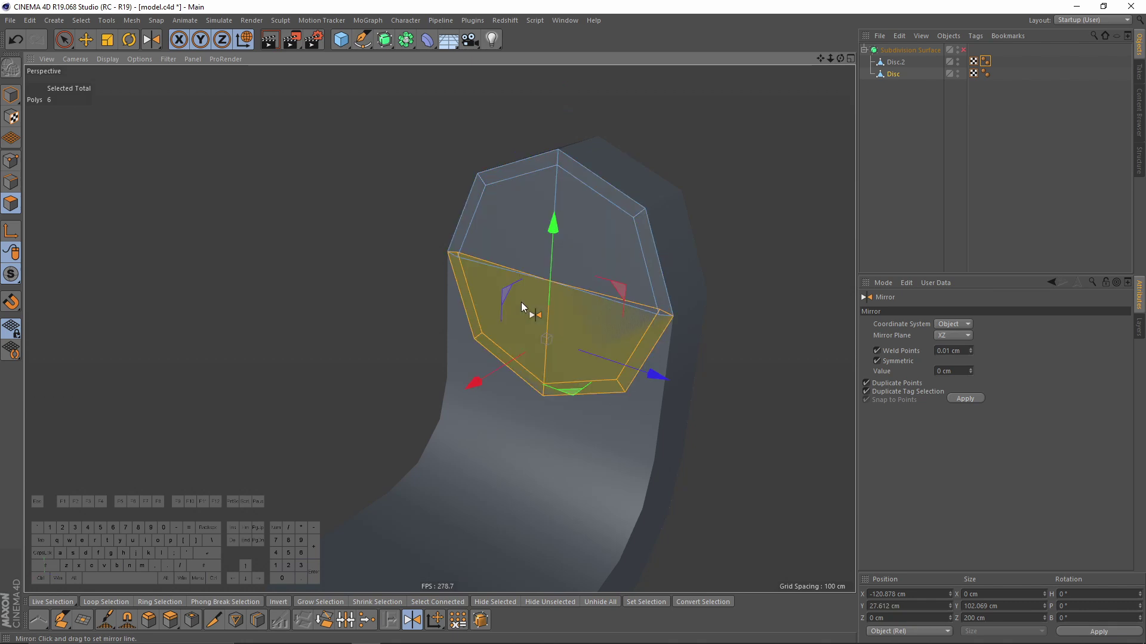
Weld the two separated inner-ring points at one end of the disc's mirror seam into one
{"action": "left_click_drag", "start_coordinate": [779, 344], "coordinate": [502, 203], "text": "alt"}
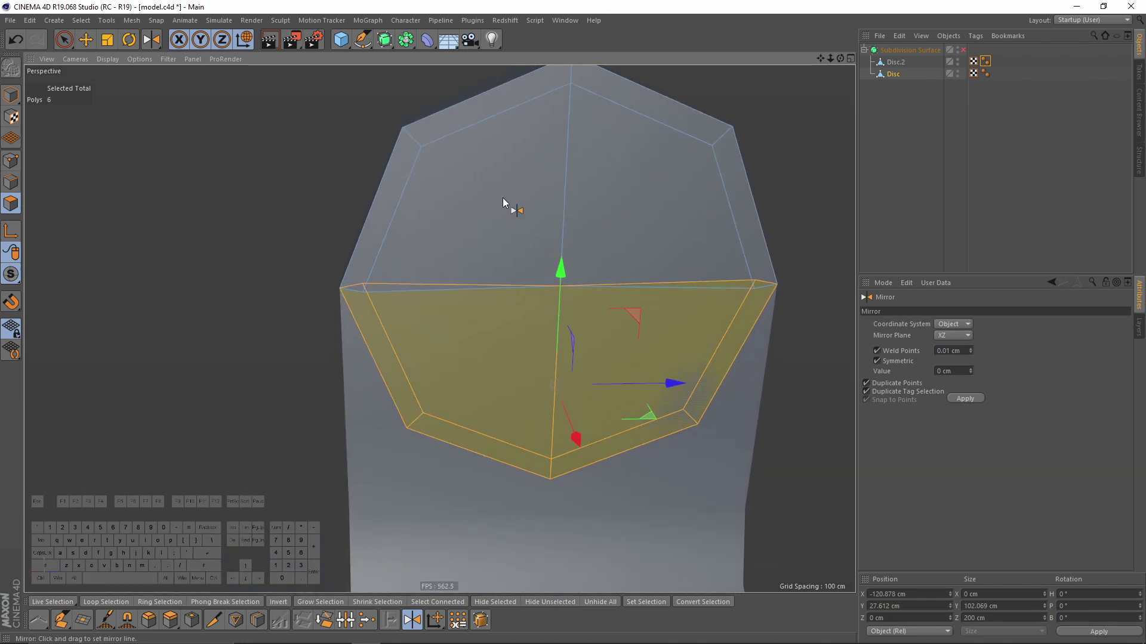
{"action": "left_click", "coordinate": [11, 162]}
{"action": "left_click", "coordinate": [65, 40]}
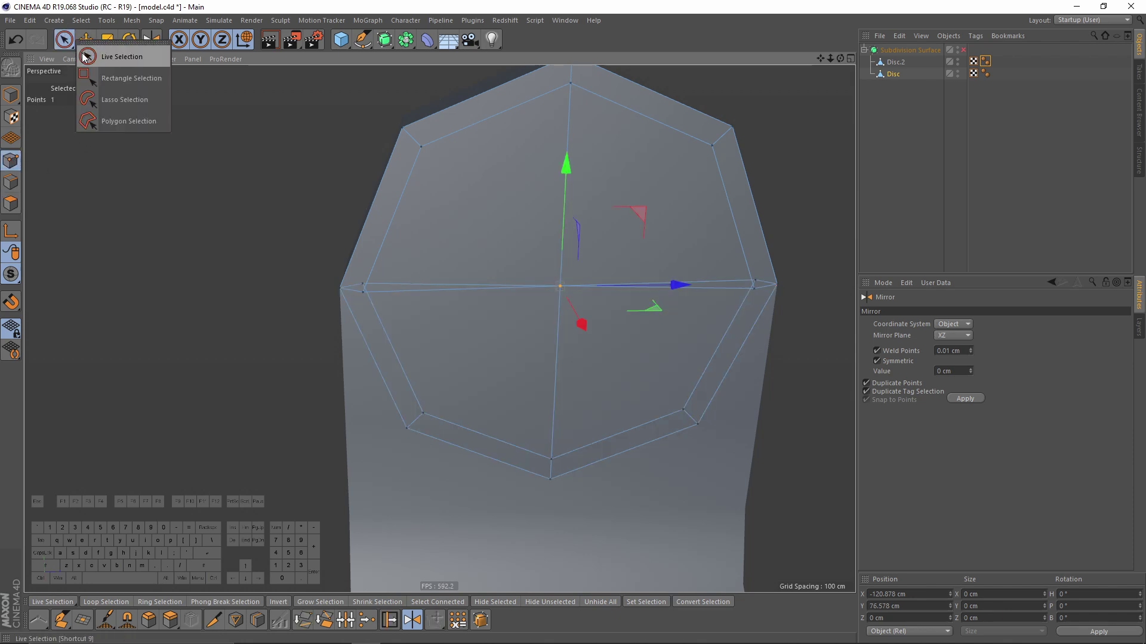
{"action": "left_click", "coordinate": [126, 78]}
{"action": "left_click_drag", "start_coordinate": [385, 301], "coordinate": [395, 276], "text": "alt"}
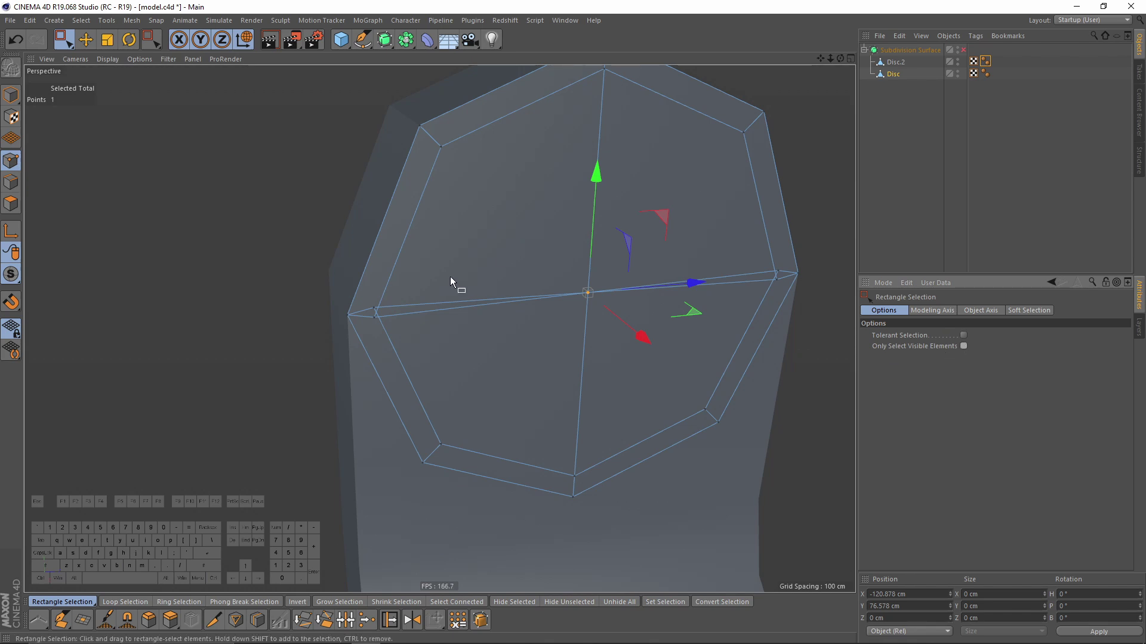
{"action": "left_click_drag", "start_coordinate": [367, 302], "coordinate": [391, 334]}
{"action": "scroll", "coordinate": [392, 322], "scroll_direction": "up", "scroll_amount": 3}
{"action": "right_click", "coordinate": [470, 316]}
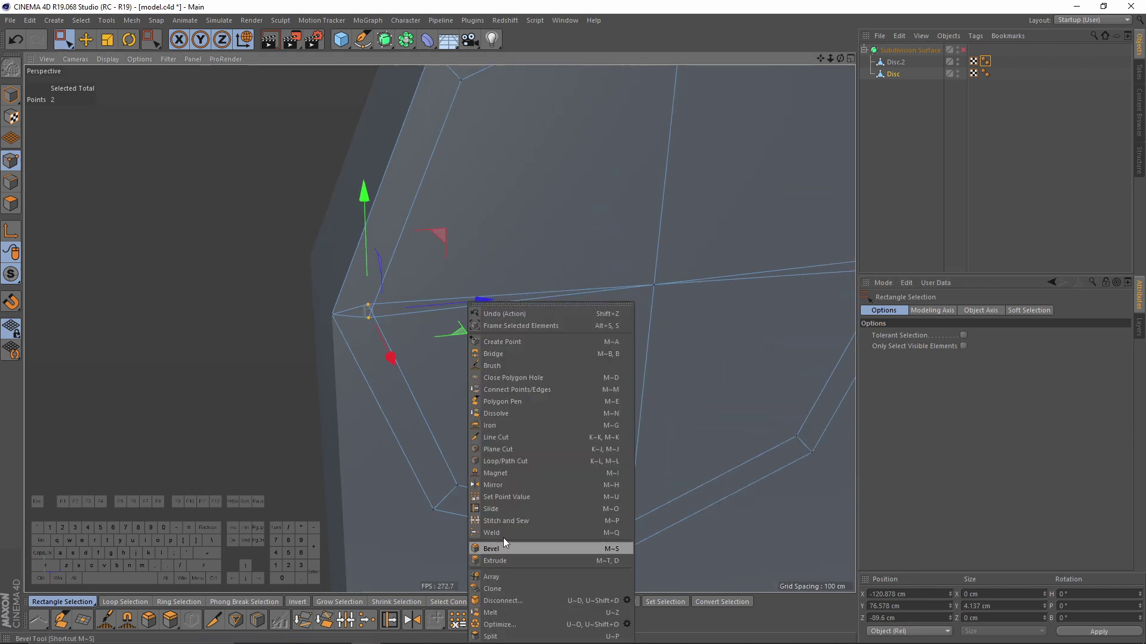
{"action": "left_click", "coordinate": [503, 521]}
{"action": "right_click", "coordinate": [422, 302]}
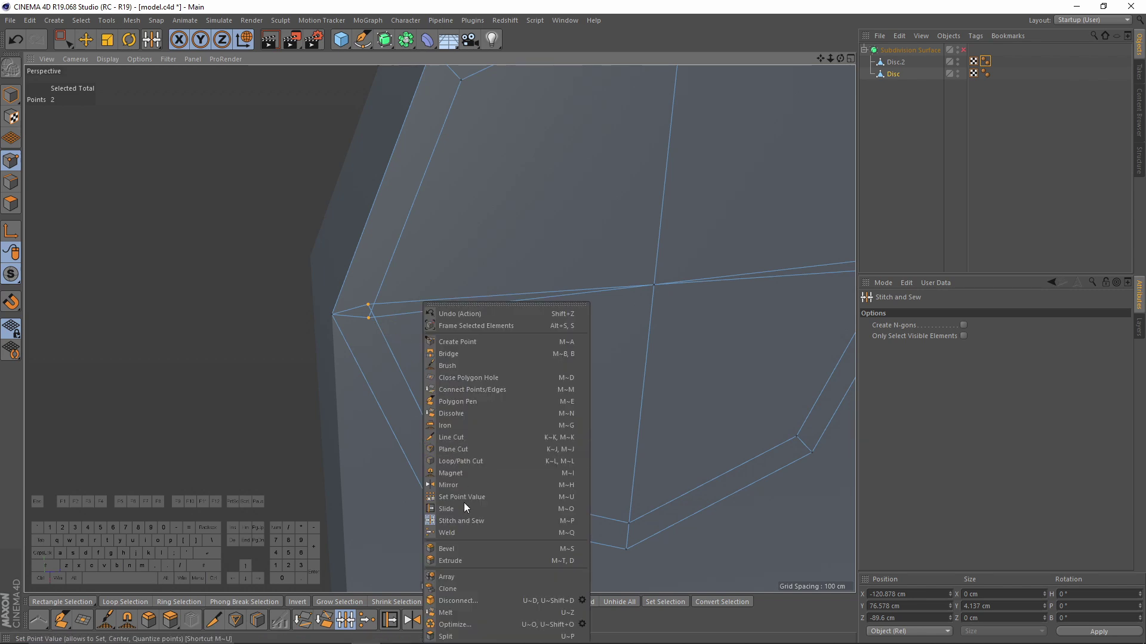
{"action": "left_click", "coordinate": [471, 532]}
Weld the separated inner-ring points at the opposite end of the disc's mirror seam
{"action": "scroll", "coordinate": [476, 344], "scroll_direction": "down", "scroll_amount": 5}
{"action": "key", "text": "space"}
{"action": "left_click", "coordinate": [591, 314]}
{"action": "key", "text": "space"}
{"action": "scroll", "coordinate": [396, 320], "scroll_direction": "down", "scroll_amount": 2}
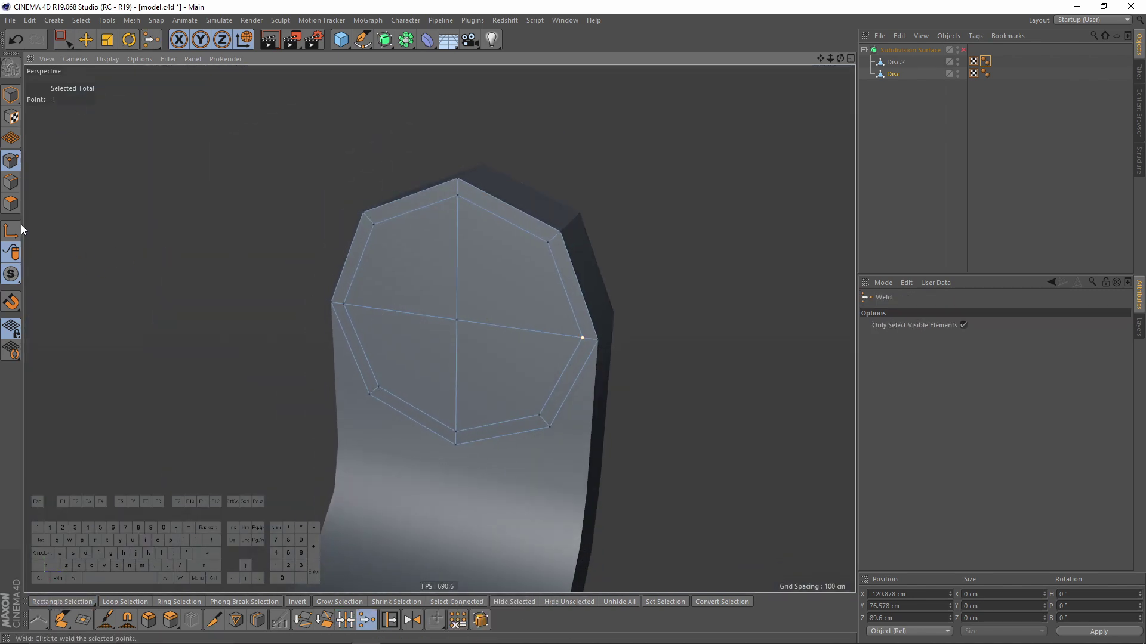
Select all polygons of the disc and extrude them outward from the upright section into a cylinder body about 247 cm long
{"action": "left_click", "coordinate": [10, 204]}
{"action": "left_click_drag", "start_coordinate": [423, 285], "coordinate": [437, 327], "text": "alt"}
{"action": "key", "text": "ctrl+a"}
{"action": "left_click_drag", "start_coordinate": [559, 328], "coordinate": [605, 255], "text": "alt"}
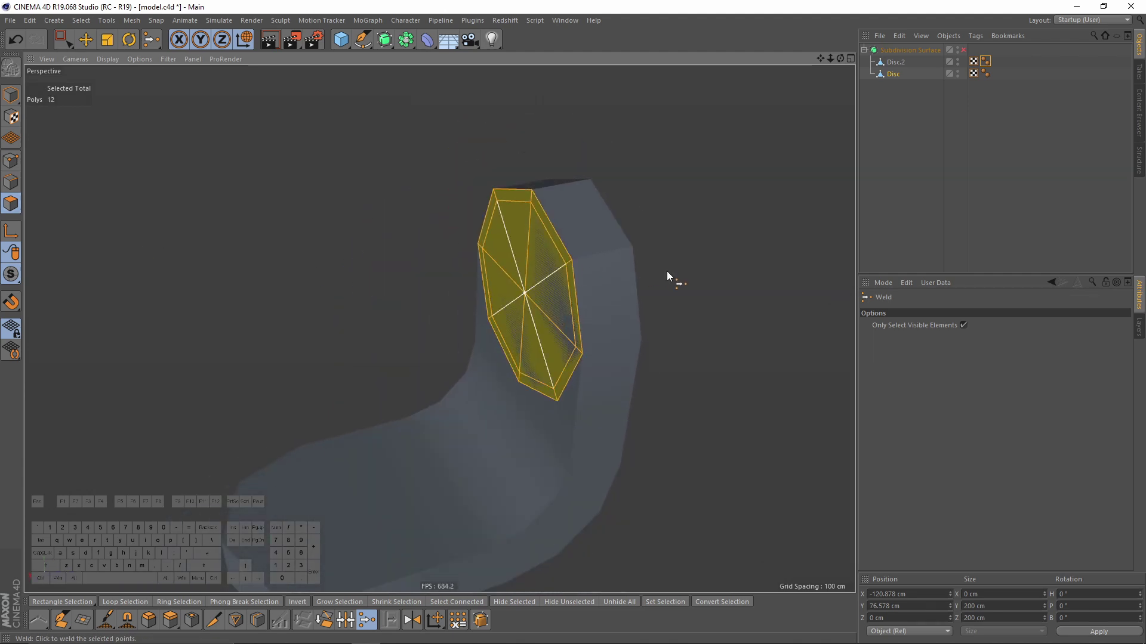
{"action": "right_click", "coordinate": [649, 269]}
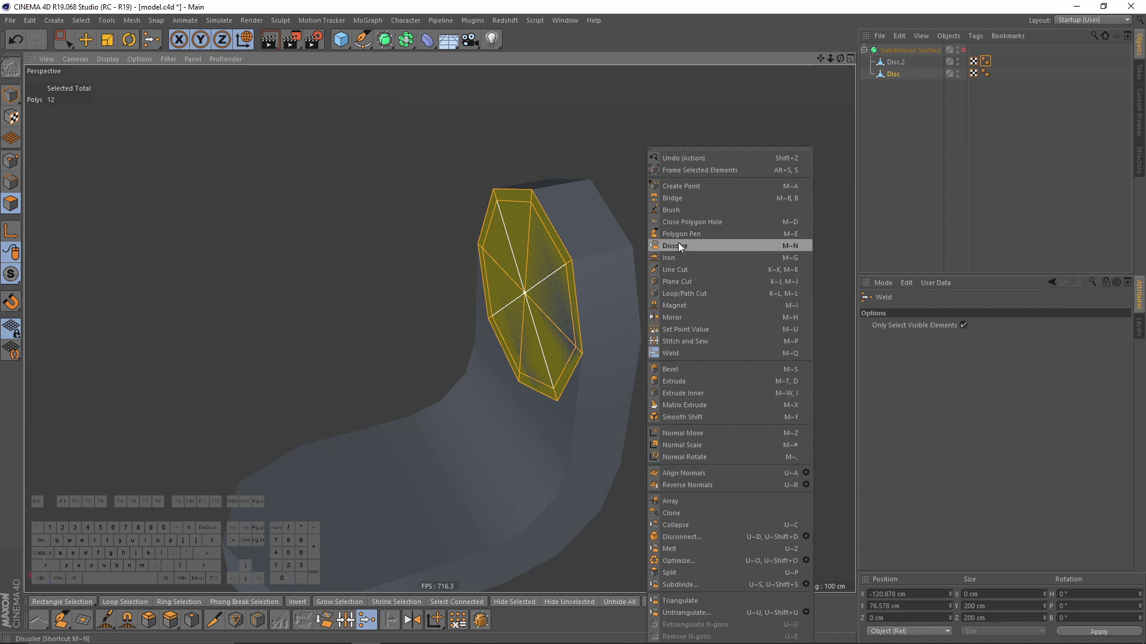
{"action": "left_click", "coordinate": [750, 382]}
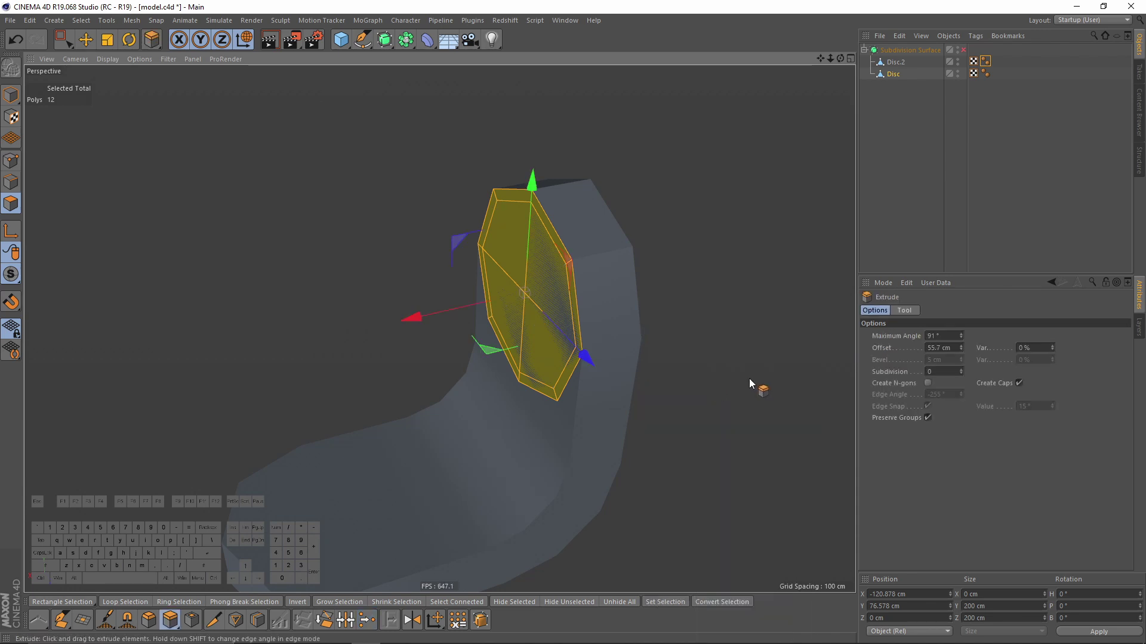
{"action": "left_click_drag", "start_coordinate": [615, 345], "coordinate": [460, 317]}
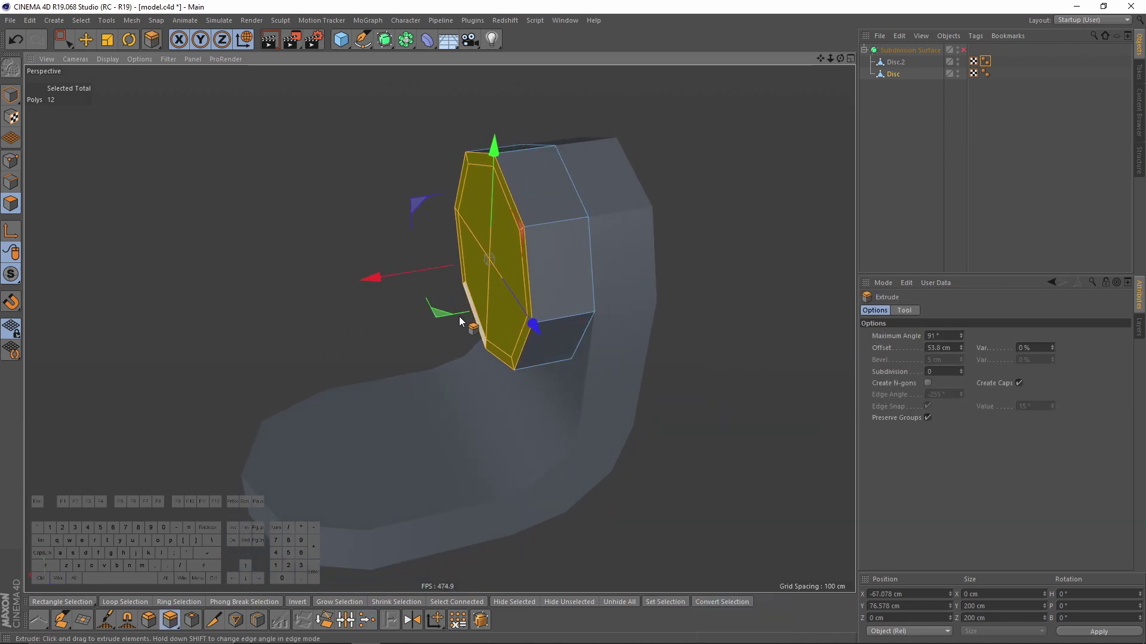
{"action": "left_click_drag", "start_coordinate": [372, 282], "coordinate": [269, 197], "text": "alt"}
Center the extruded cylinder's axis on all its points with Axis Center, keeping 0% offsets on X, Y and Z
{"action": "left_click", "coordinate": [11, 95]}
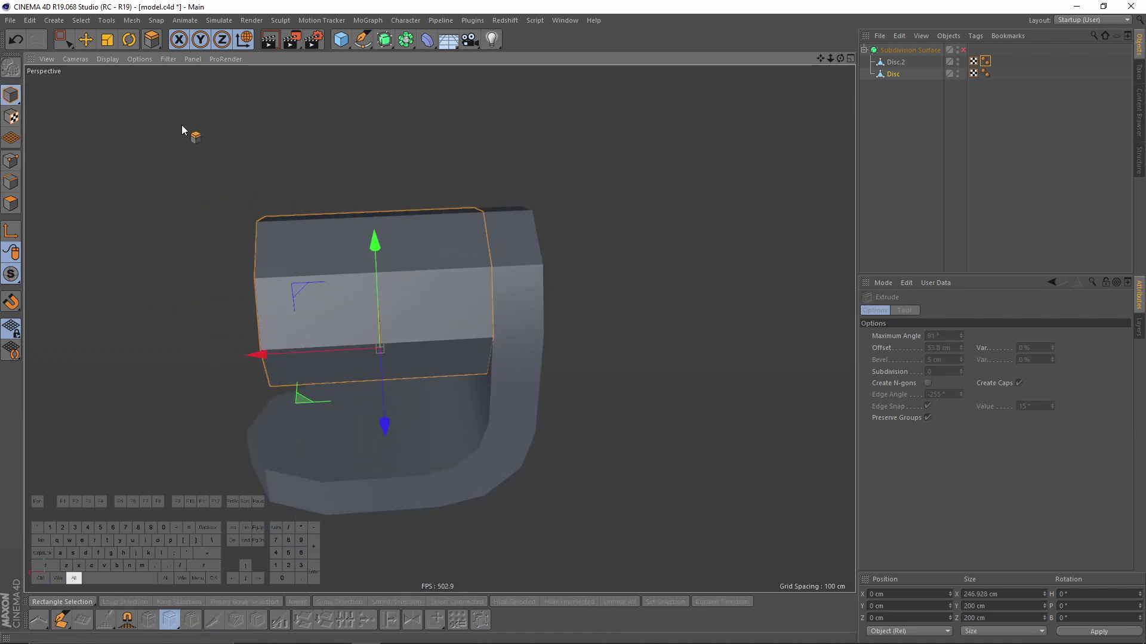
{"action": "left_click_drag", "start_coordinate": [584, 284], "coordinate": [317, 128], "text": "alt"}
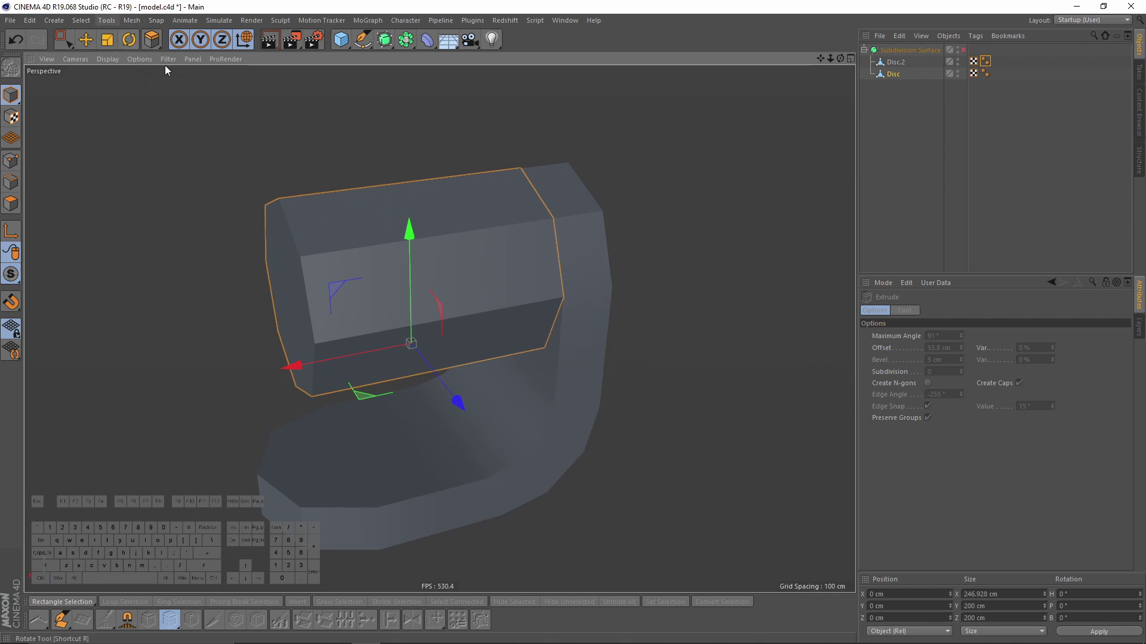
{"action": "left_click", "coordinate": [132, 21]}
{"action": "mouse_move", "coordinate": [148, 131]}
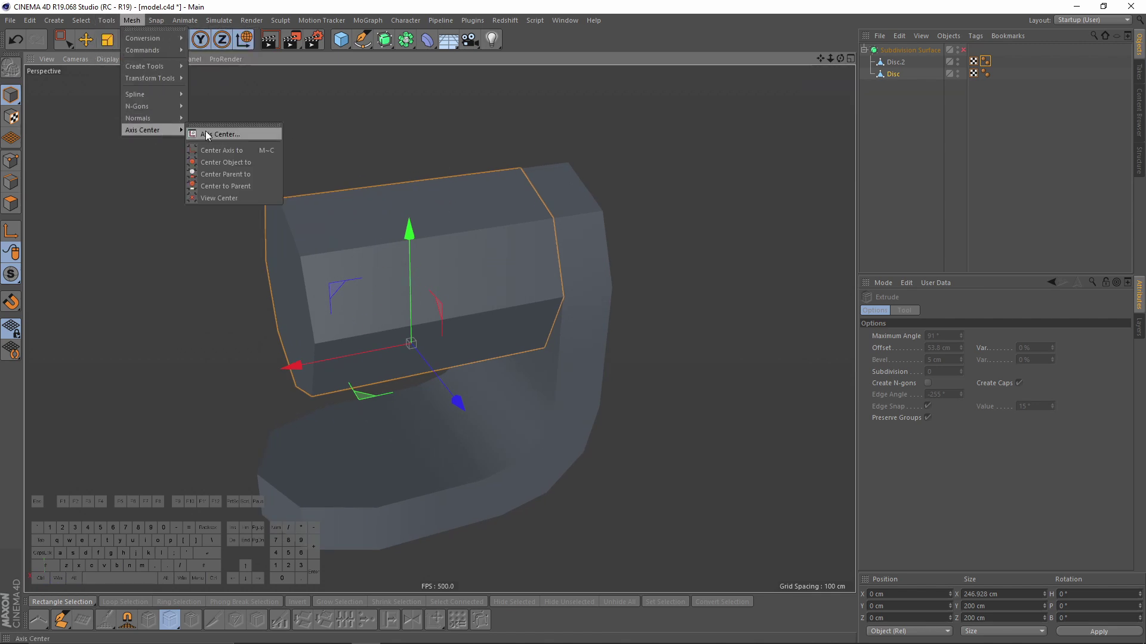
{"action": "left_click", "coordinate": [218, 132]}
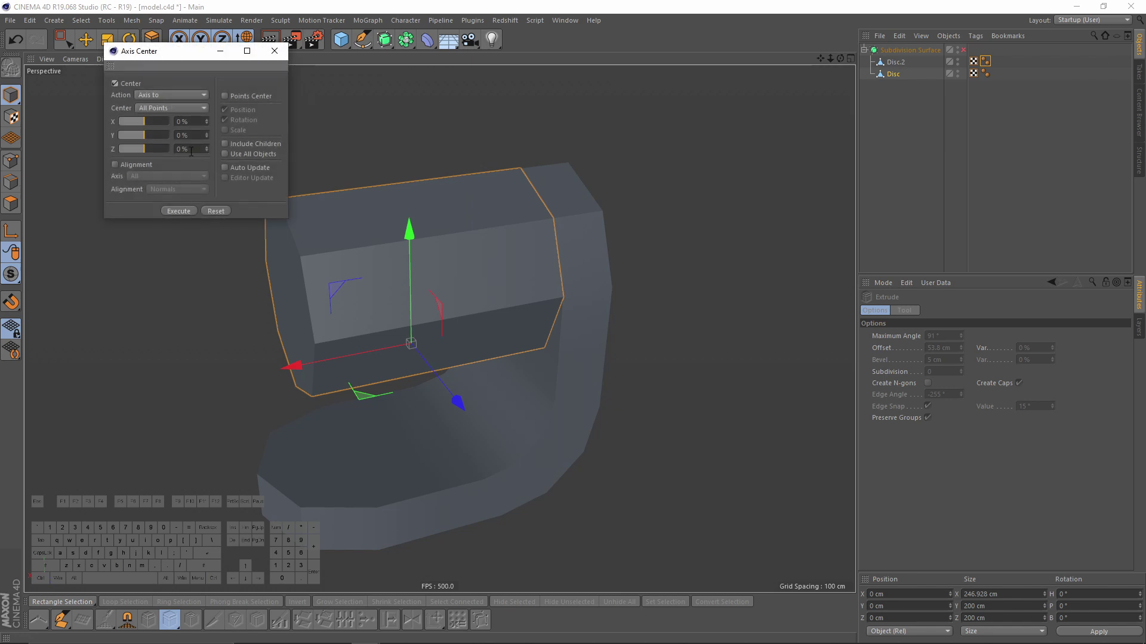
{"action": "left_click", "coordinate": [183, 210]}
{"action": "left_click_drag", "start_coordinate": [306, 253], "coordinate": [449, 203], "text": "alt"}
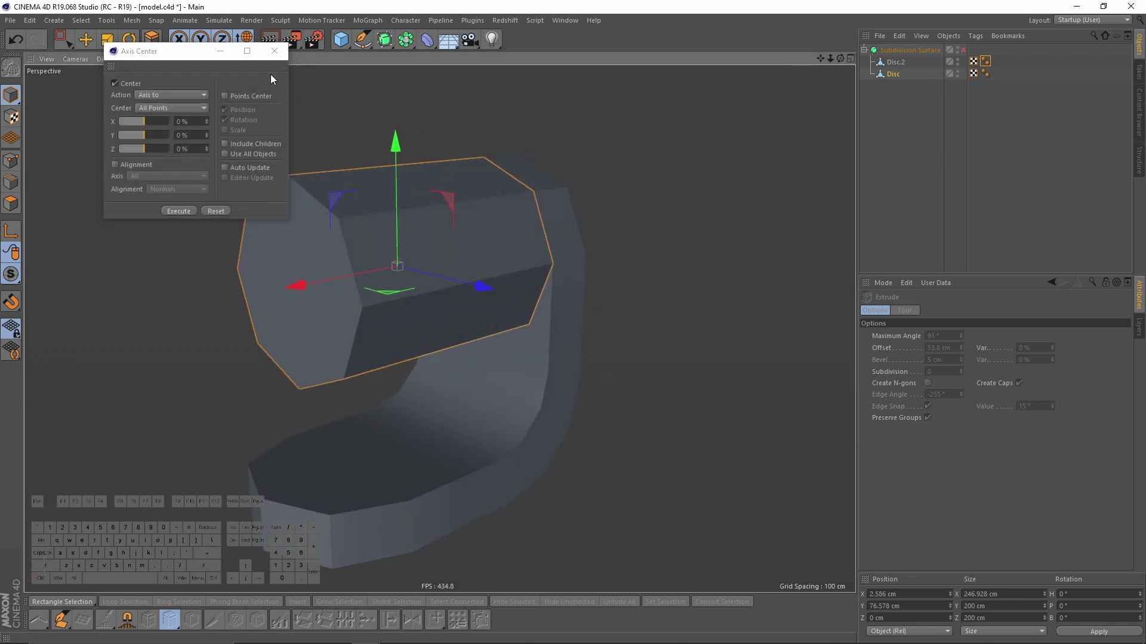
{"action": "left_click_drag", "start_coordinate": [304, 98], "coordinate": [428, 267], "text": "alt"}
{"action": "key", "text": "F5"}
{"action": "middle_click", "coordinate": [276, 402]}
{"action": "middle_click", "coordinate": [289, 306]}
{"action": "middle_click", "coordinate": [258, 172]}
{"action": "left_click_drag", "start_coordinate": [259, 171], "coordinate": [537, 322], "text": "alt"}
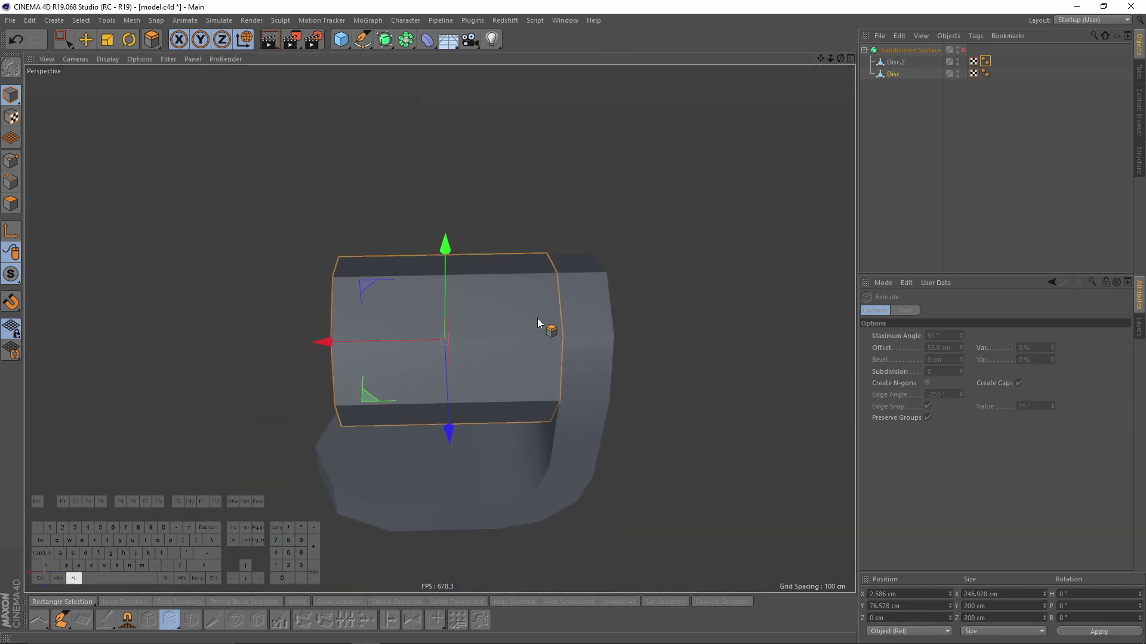
{"action": "left_click_drag", "start_coordinate": [450, 220], "coordinate": [636, 186], "text": "alt"}
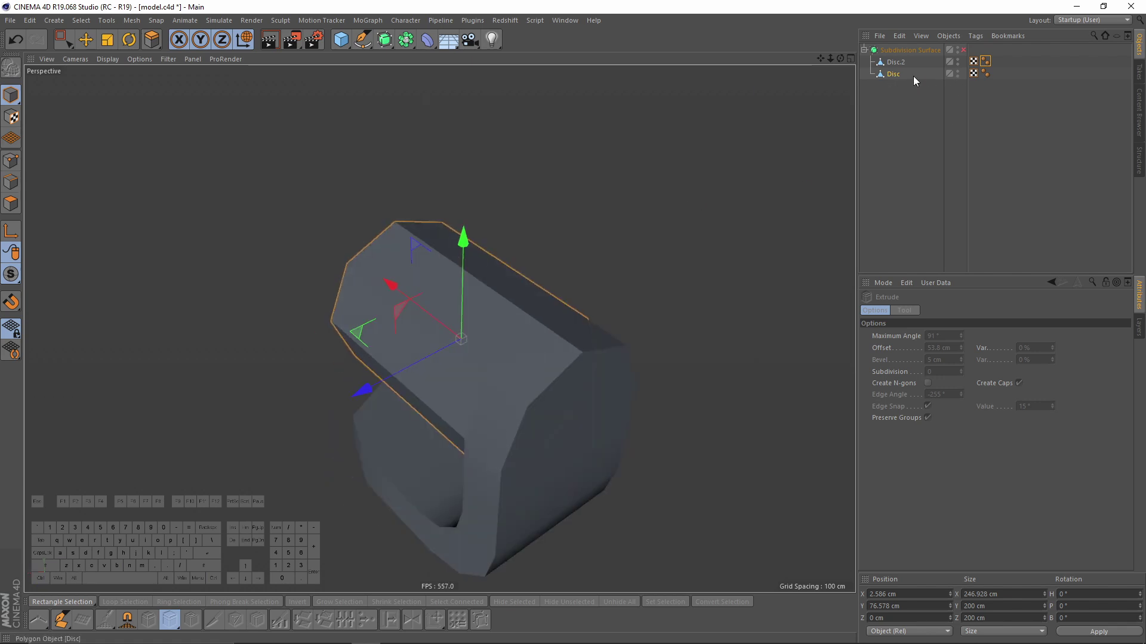
Duplicate the cylinder within the Subdivision Surface and rotate the copy to a heading of -90° so it crosses the original
{"action": "left_click_drag", "start_coordinate": [913, 75], "coordinate": [907, 100], "text": "ctrl"}
{"action": "left_click_drag", "start_coordinate": [626, 227], "coordinate": [543, 259], "text": "alt"}
{"action": "key", "text": "r"}
{"action": "right_click_drag", "start_coordinate": [543, 259], "coordinate": [431, 373], "text": "alt"}
{"action": "left_click_drag", "start_coordinate": [431, 374], "coordinate": [314, 359]}
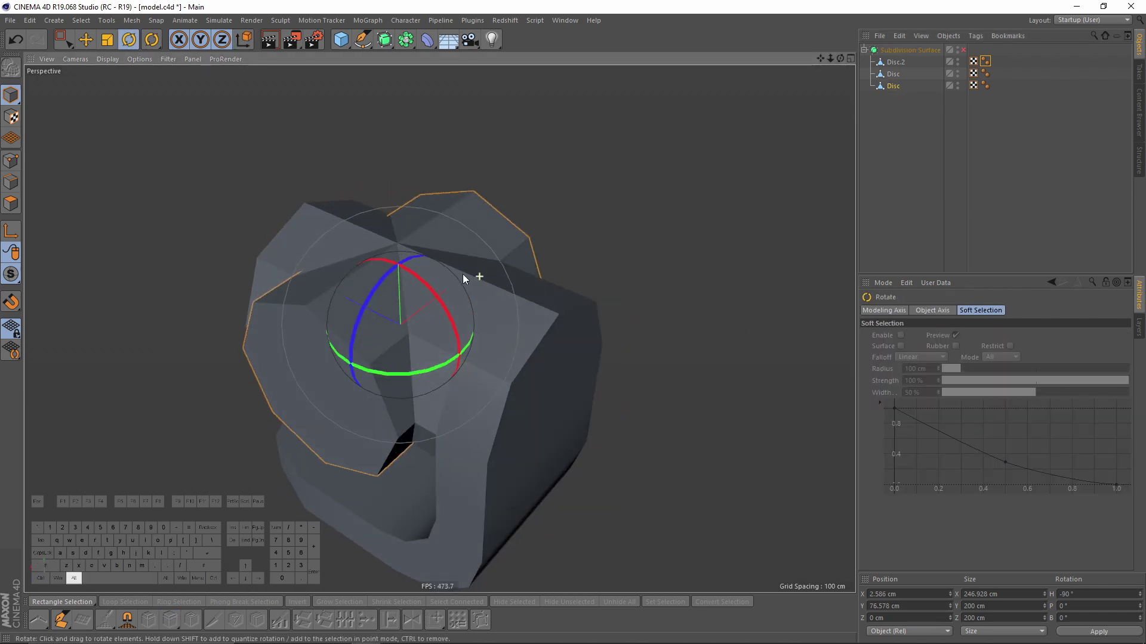
Lengthen the rotated cylinder to about 555 cm by moving its end polygons outward along its axis
{"action": "left_click_drag", "start_coordinate": [463, 275], "coordinate": [247, 278], "text": "alt"}
{"action": "key", "text": "e"}
{"action": "left_click", "coordinate": [11, 204]}
{"action": "left_click_drag", "start_coordinate": [33, 187], "coordinate": [427, 284], "text": "alt"}
{"action": "left_click_drag", "start_coordinate": [317, 237], "coordinate": [644, 230]}
Move the original cylinder's end polygons back along X so it ends at the long cylinder's centre ridge
{"action": "left_click", "coordinate": [892, 74]}
{"action": "left_click_drag", "start_coordinate": [571, 277], "coordinate": [403, 409], "text": "alt"}
{"action": "left_click_drag", "start_coordinate": [500, 264], "coordinate": [432, 429], "text": "alt"}
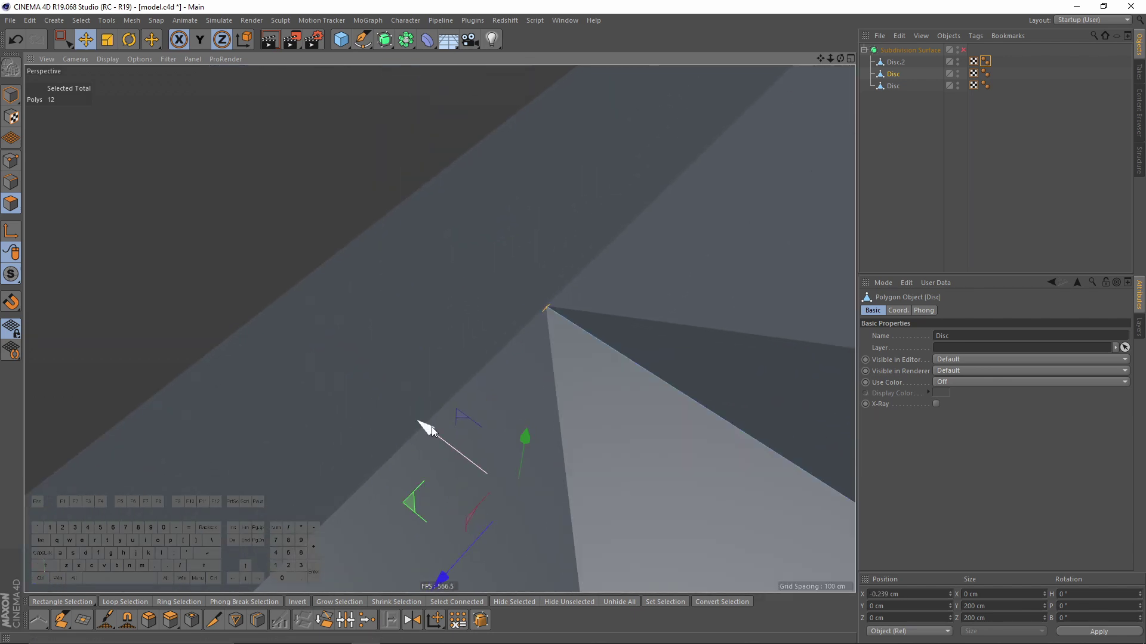
{"action": "left_click_drag", "start_coordinate": [524, 309], "coordinate": [377, 268], "text": "alt"}
{"action": "scroll", "coordinate": [377, 267], "scroll_direction": "up", "scroll_amount": 2}
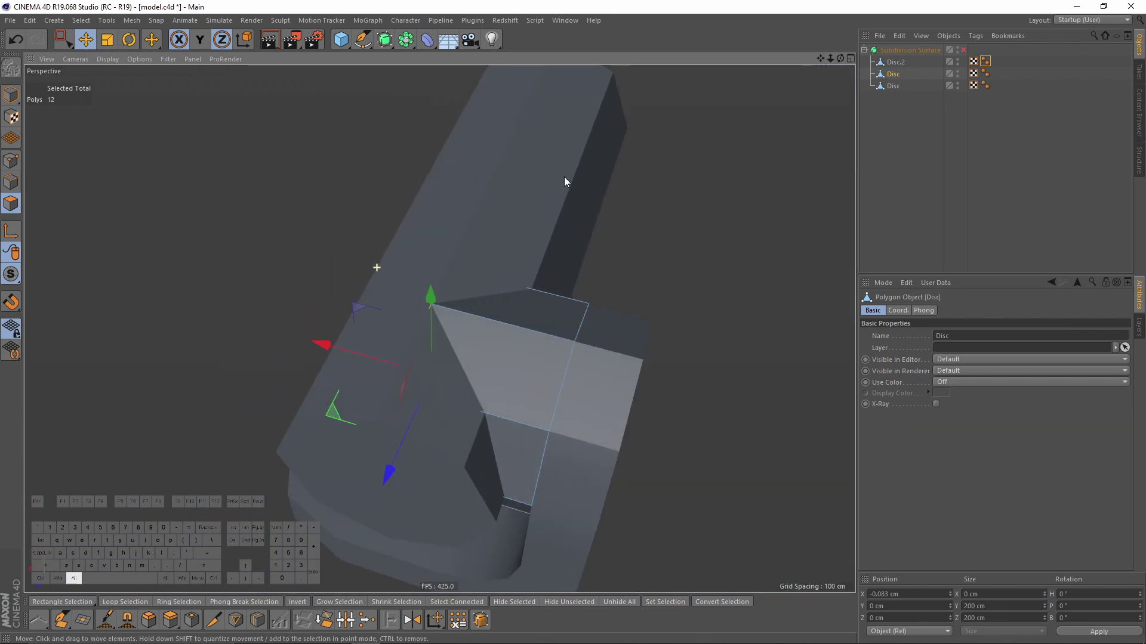
Create a Boole object and place both crossing cylinders inside it as children
{"action": "left_click", "coordinate": [408, 42]}
{"action": "left_click", "coordinate": [672, 57]}
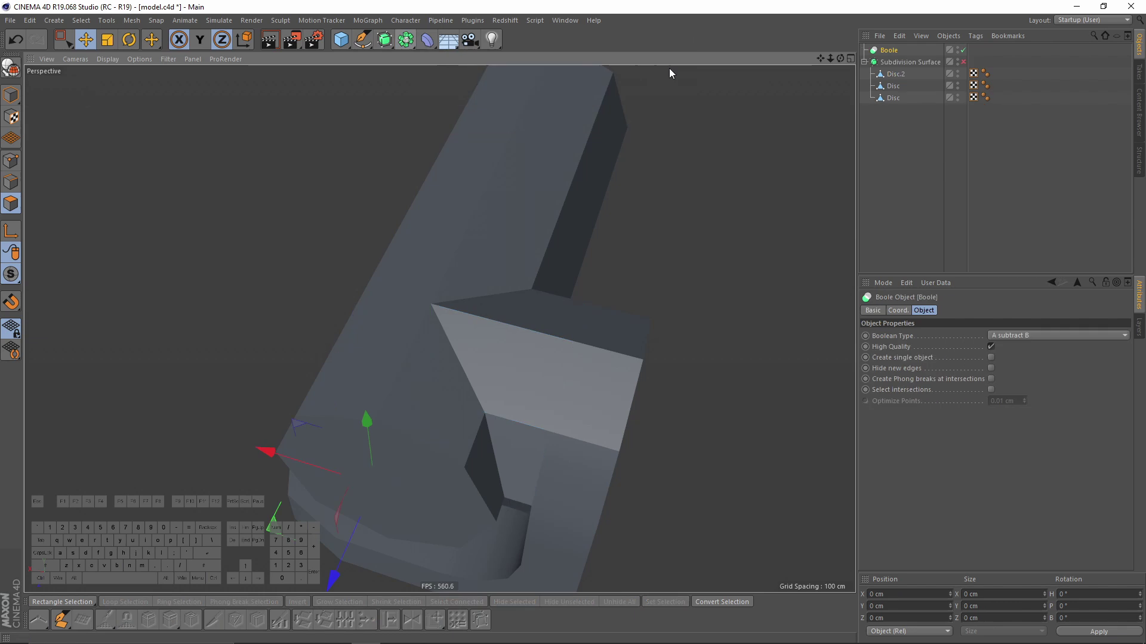
{"action": "left_click", "coordinate": [11, 95]}
{"action": "left_click", "coordinate": [444, 296]}
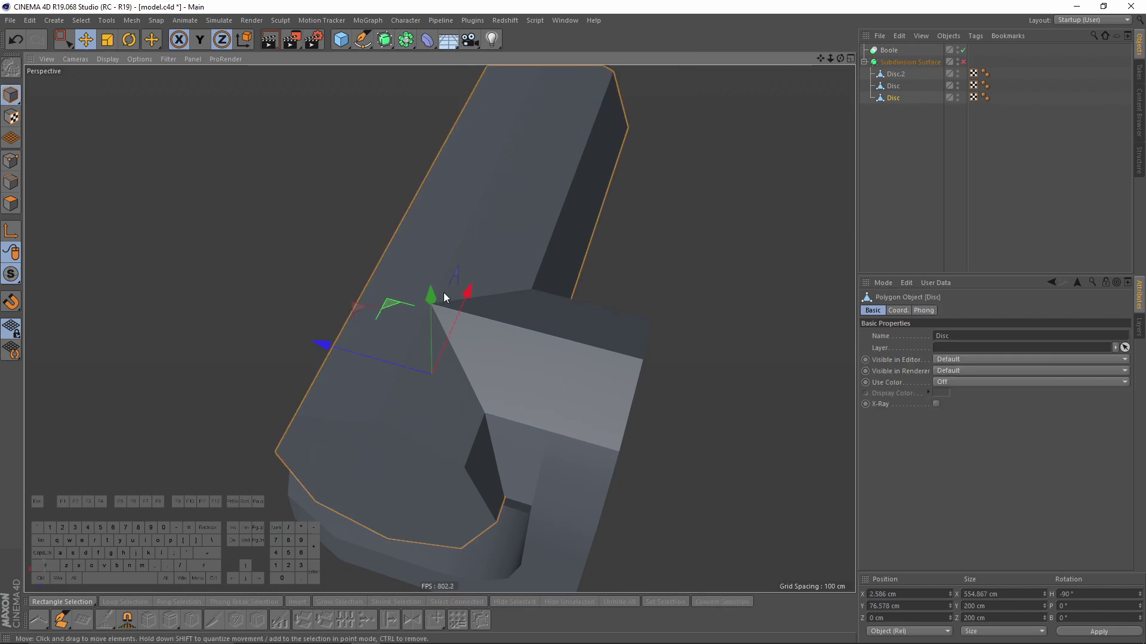
{"action": "left_click", "coordinate": [549, 352], "text": "shift"}
{"action": "left_click_drag", "start_coordinate": [893, 89], "coordinate": [896, 51]}
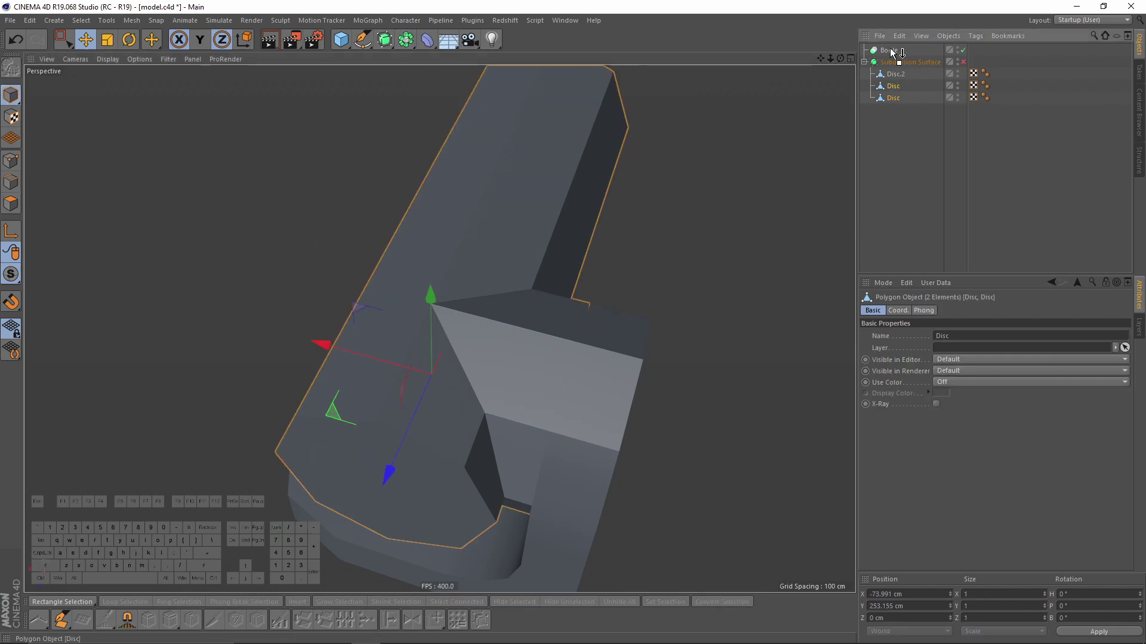
{"action": "left_click", "coordinate": [888, 50]}
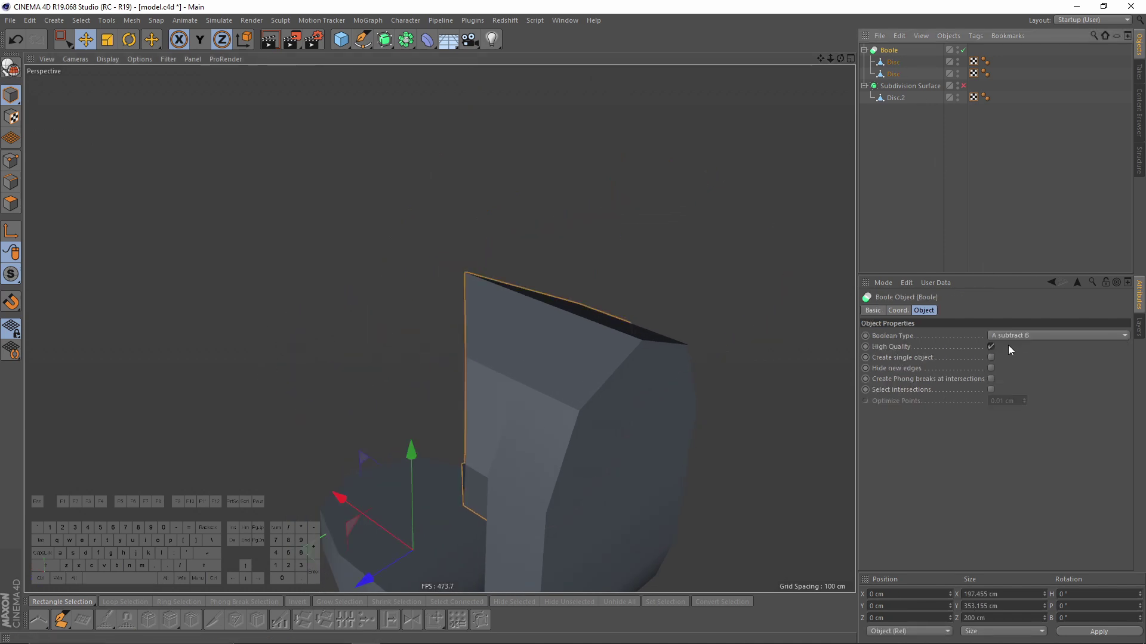
Set the Boole to A union B with Create single object and Hide new edges enabled
{"action": "left_click", "coordinate": [1017, 336]}
{"action": "left_click", "coordinate": [1028, 350]}
{"action": "left_click_drag", "start_coordinate": [524, 302], "coordinate": [847, 346], "text": "alt"}
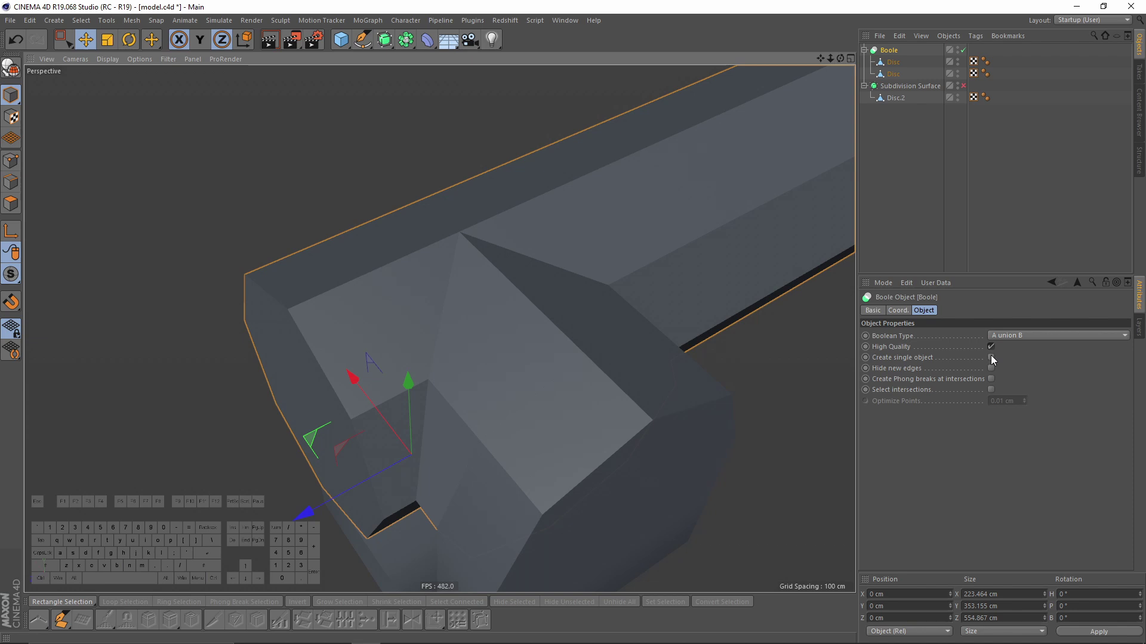
{"action": "left_click", "coordinate": [991, 358]}
{"action": "left_click_drag", "start_coordinate": [656, 346], "coordinate": [583, 317], "text": "alt"}
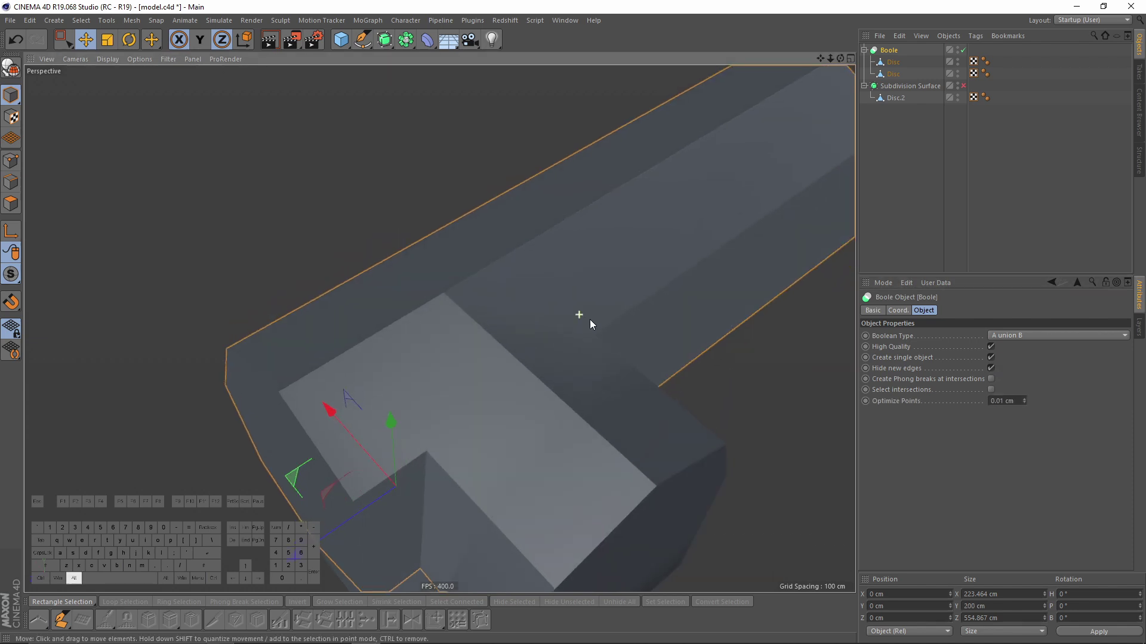
Change the viewport display to shading with polygon lines to reveal the edges at the cylinders' junction
{"action": "left_click", "coordinate": [893, 74]}
{"action": "left_click", "coordinate": [107, 58]}
{"action": "left_click", "coordinate": [125, 84]}
{"action": "mouse_move", "coordinate": [382, 215]}
{"action": "left_mouse_down", "text": "alt"}
{"action": "mouse_move", "coordinate": [499, 289]}
{"action": "mouse_move", "coordinate": [885, 110]}
{"action": "left_mouse_up", "text": "alt"}
Add a loop cut around the long cylinder through the apex where the short cylinder meets it
{"action": "left_click", "coordinate": [891, 74]}
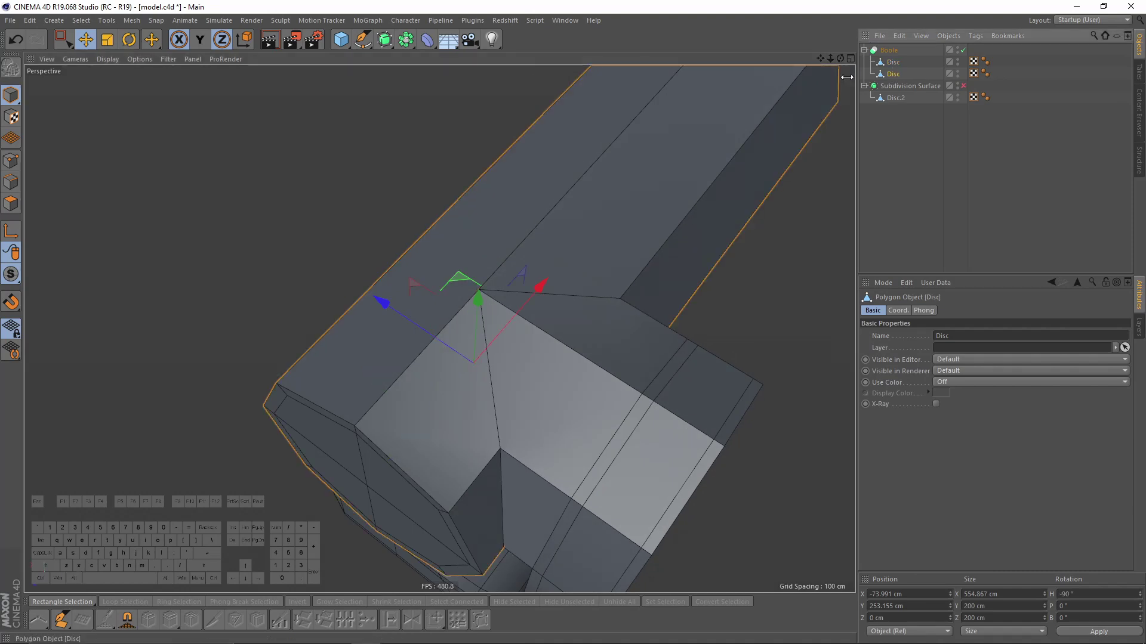
{"action": "scroll", "coordinate": [633, 205], "scroll_direction": "up", "scroll_amount": 3}
{"action": "right_click", "coordinate": [634, 206]}
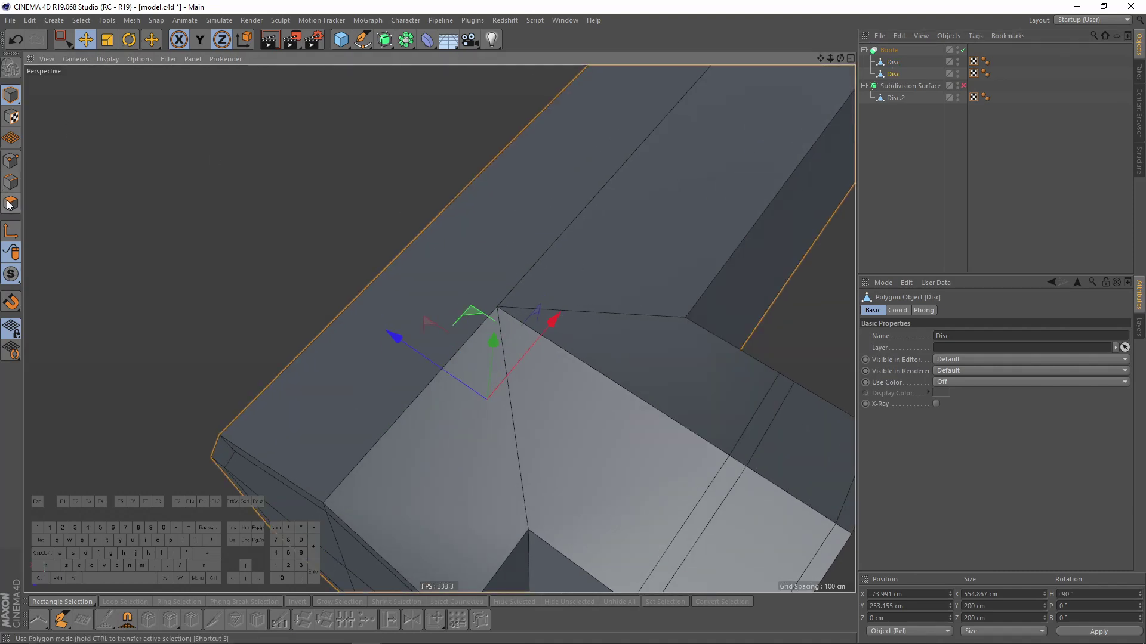
{"action": "left_click", "coordinate": [9, 205]}
{"action": "right_click", "coordinate": [602, 150]}
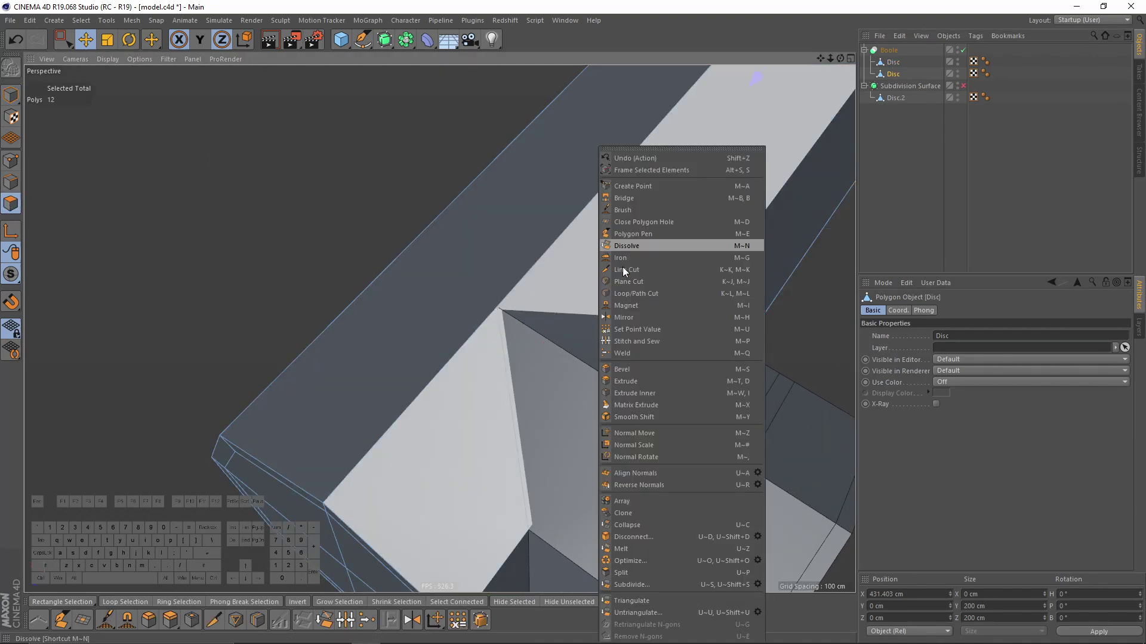
{"action": "left_click", "coordinate": [655, 296]}
{"action": "left_click", "coordinate": [494, 305]}
{"action": "scroll", "coordinate": [543, 286], "scroll_direction": "up", "scroll_amount": 3}
{"action": "left_click_drag", "start_coordinate": [544, 263], "coordinate": [507, 222], "text": "alt"}
Make the Boole an editable merged mesh and place it under a new Subdivision Surface
{"action": "left_click", "coordinate": [888, 50]}
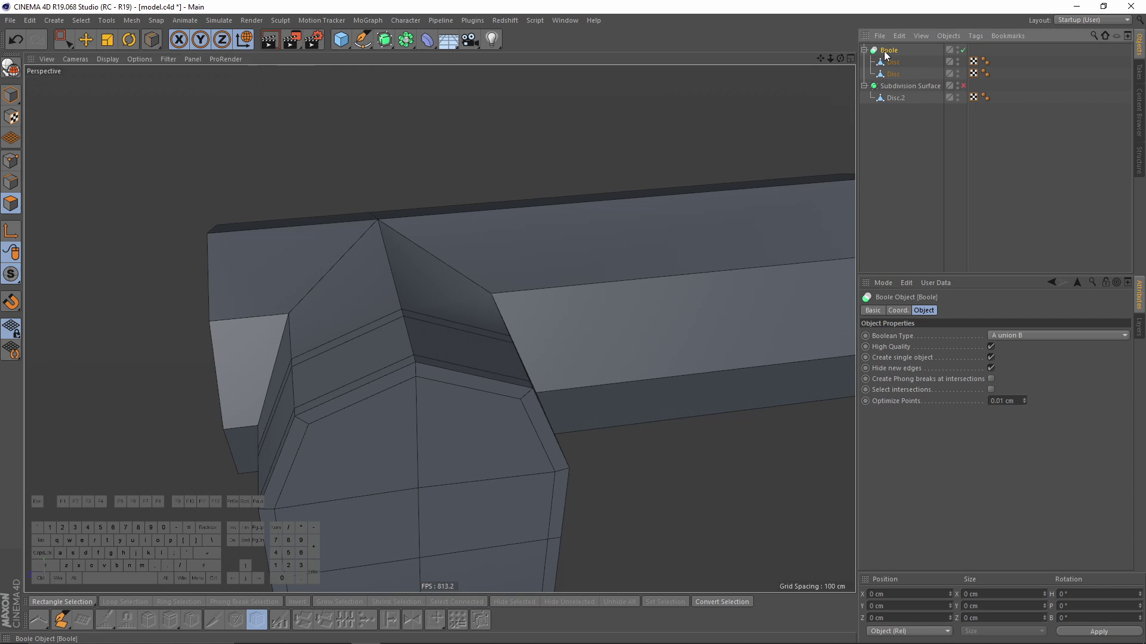
{"action": "key", "text": "c"}
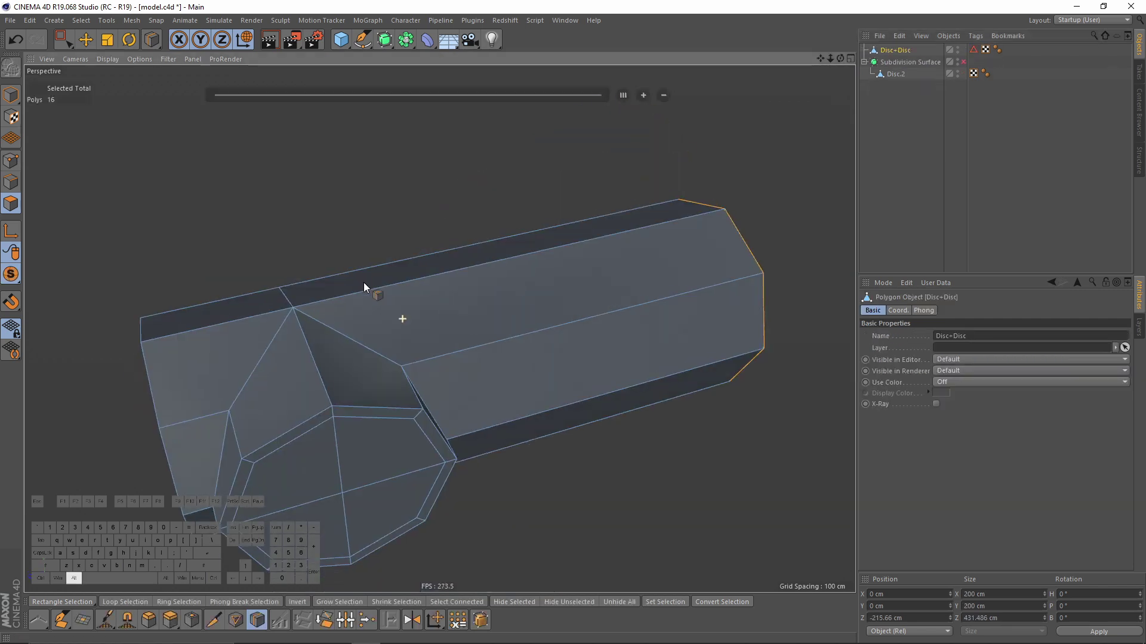
{"action": "left_click_drag", "start_coordinate": [364, 287], "coordinate": [796, 77], "text": "alt"}
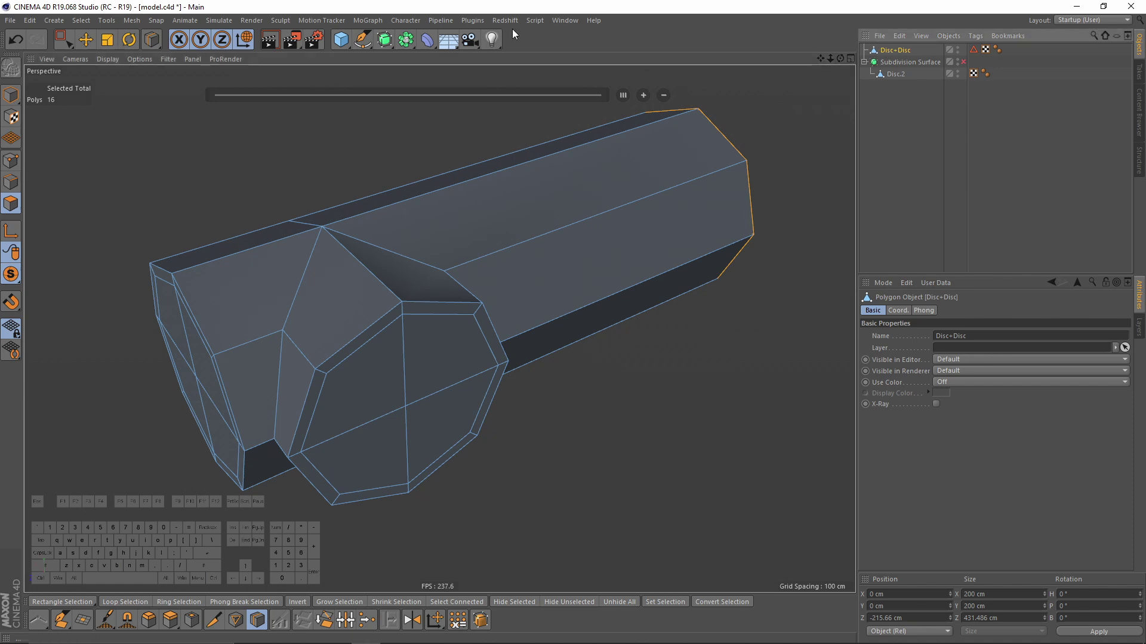
{"action": "left_click", "coordinate": [384, 39], "text": "alt"}
{"action": "left_click_drag", "start_coordinate": [428, 238], "coordinate": [453, 197], "text": "alt"}
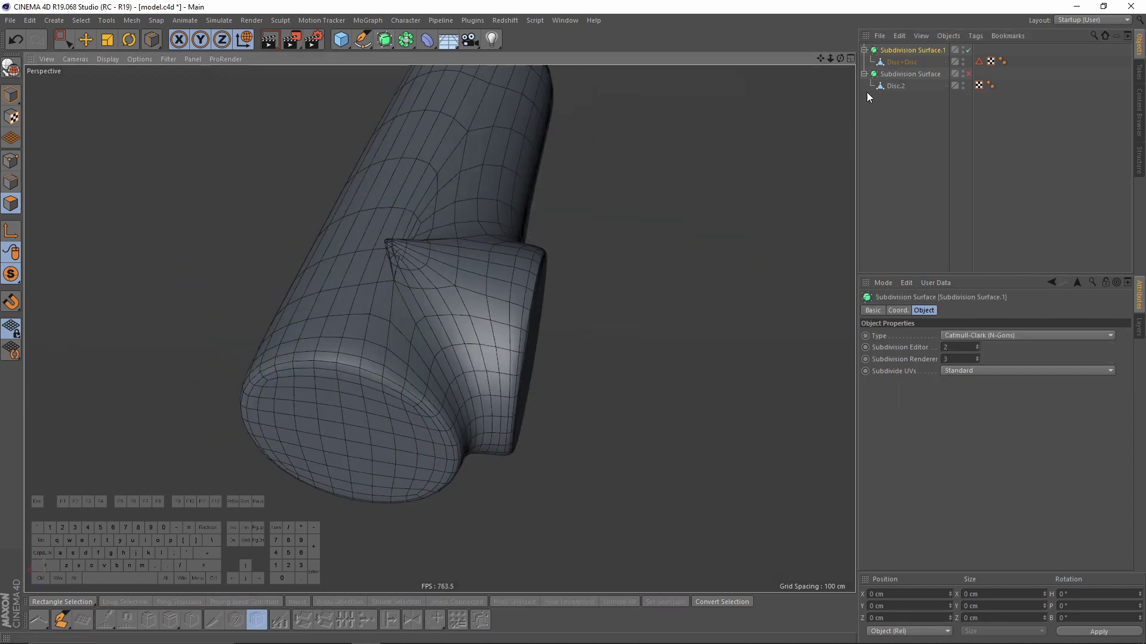
Set up the merged mesh for rectangle selection of points and turn off its subdivision smoothing
{"action": "left_click", "coordinate": [900, 64]}
{"action": "key", "text": "s"}
{"action": "left_click", "coordinate": [12, 163]}
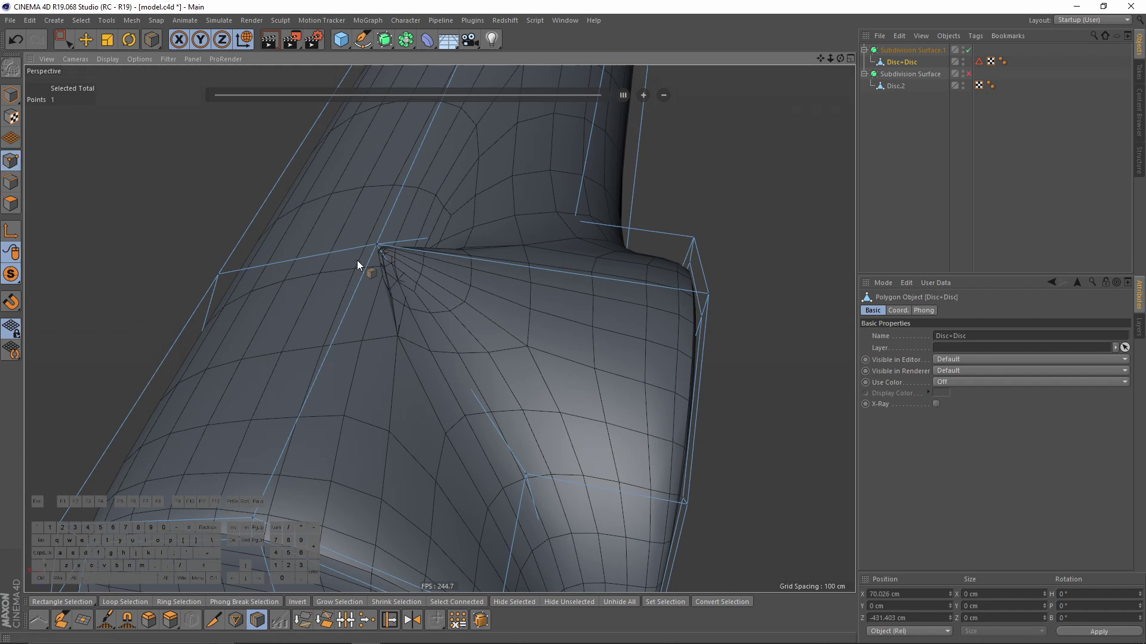
{"action": "left_click", "coordinate": [68, 44]}
{"action": "left_click", "coordinate": [106, 84]}
{"action": "scroll", "coordinate": [312, 206], "scroll_direction": "up", "scroll_amount": 10}
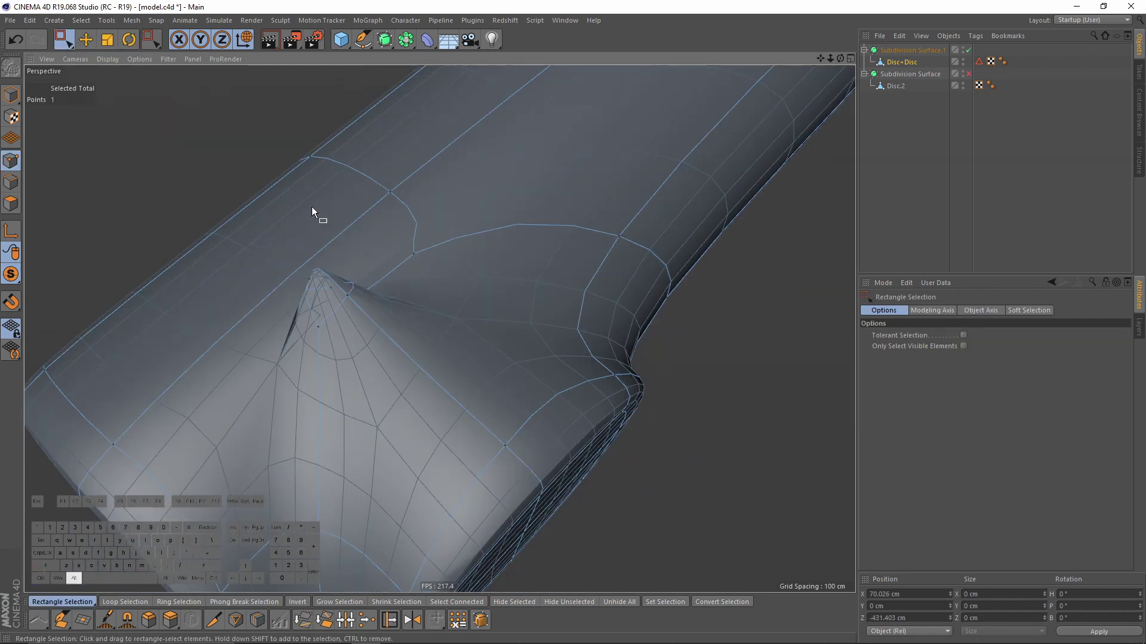
{"action": "key", "text": "q"}
{"action": "scroll", "coordinate": [394, 235], "scroll_direction": "up", "scroll_amount": 1}
Select the overlapping points at the upper apex of the cylinders' junction and weld them into one
{"action": "left_click_drag", "start_coordinate": [401, 230], "coordinate": [417, 242]}
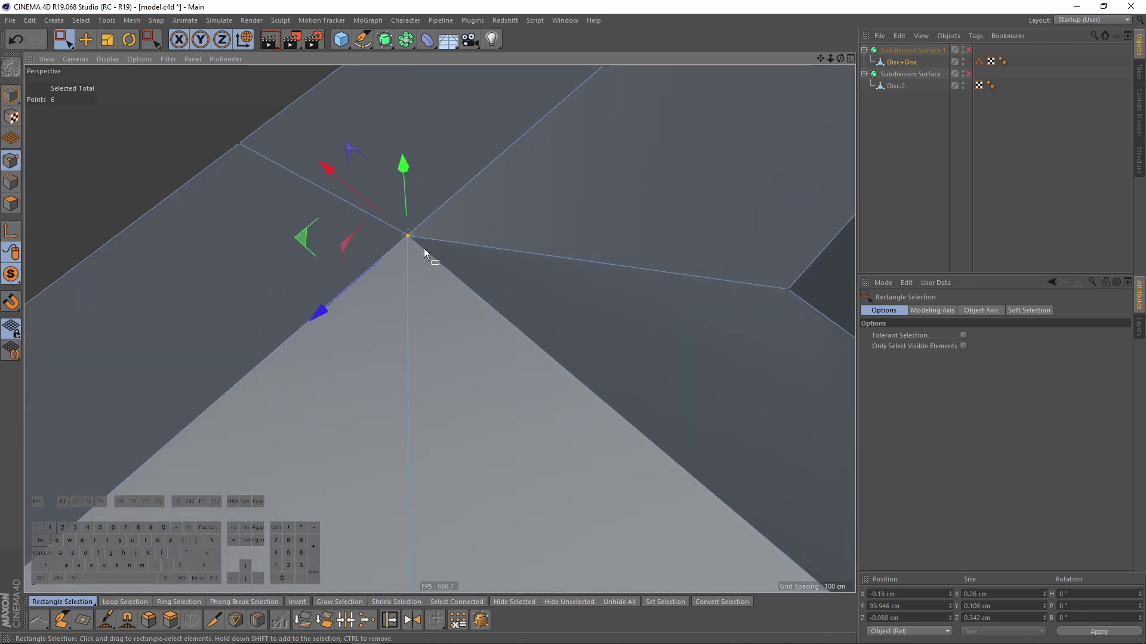
{"action": "scroll", "coordinate": [424, 248], "scroll_direction": "up", "scroll_amount": 2}
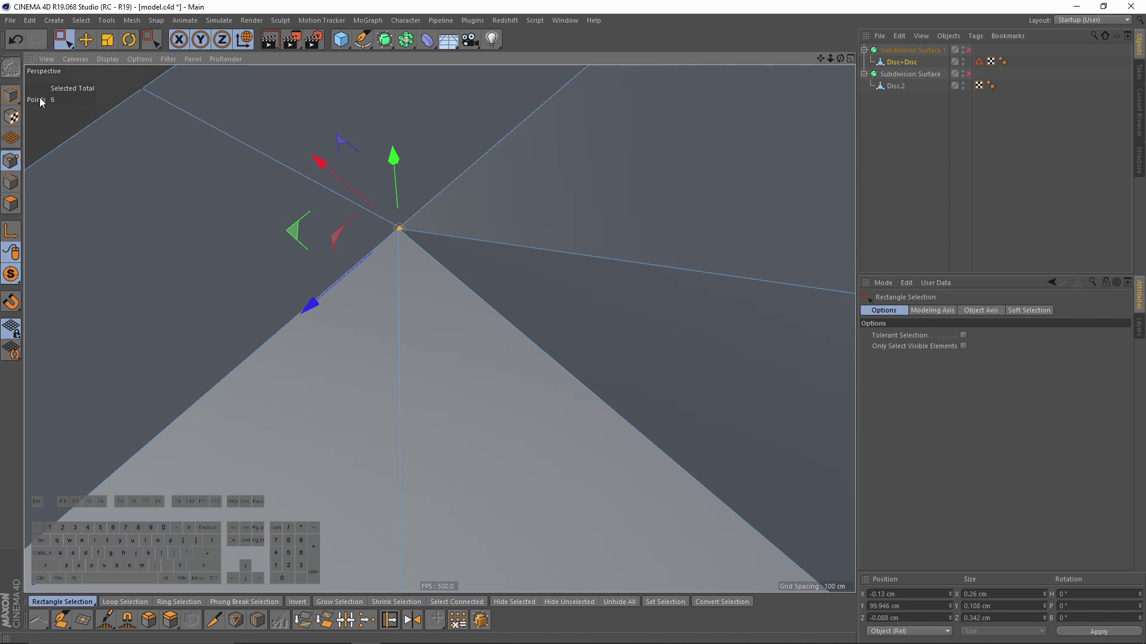
{"action": "left_click_drag", "start_coordinate": [413, 258], "coordinate": [334, 239], "text": "alt"}
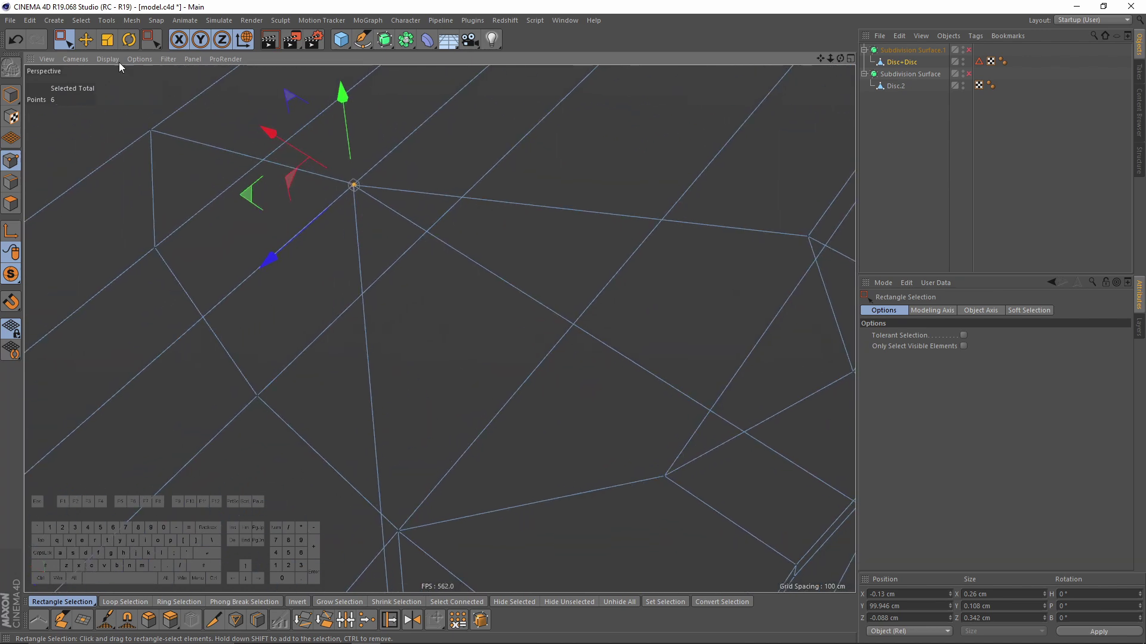
{"action": "left_click", "coordinate": [116, 59]}
{"action": "left_click", "coordinate": [346, 255]}
{"action": "left_click_drag", "start_coordinate": [392, 268], "coordinate": [428, 296], "text": "alt"}
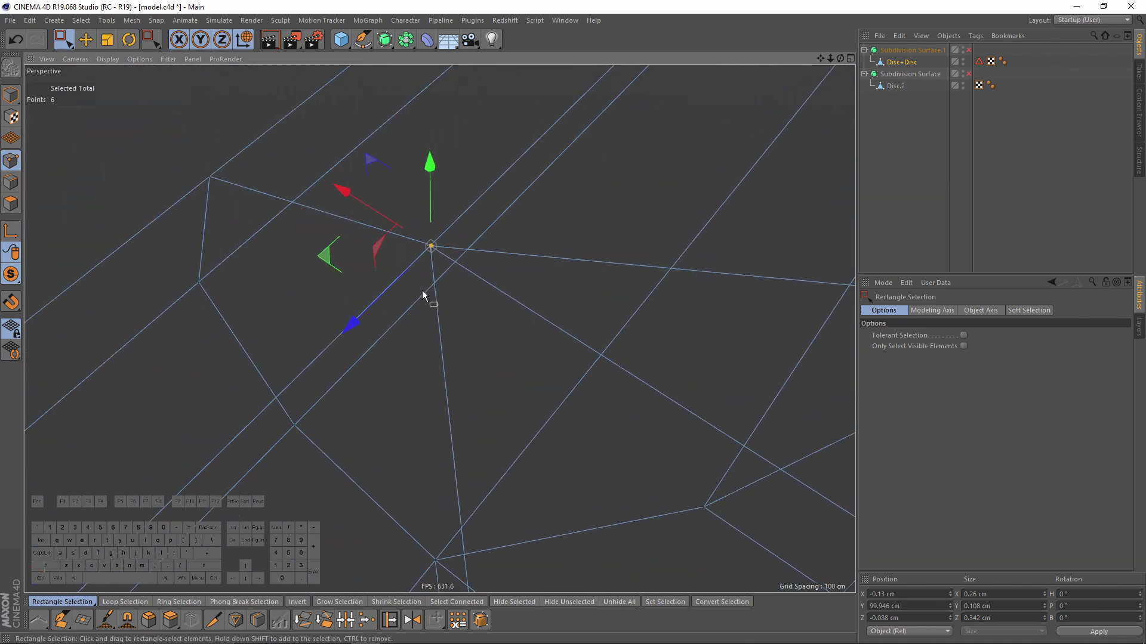
{"action": "right_click", "coordinate": [479, 247]}
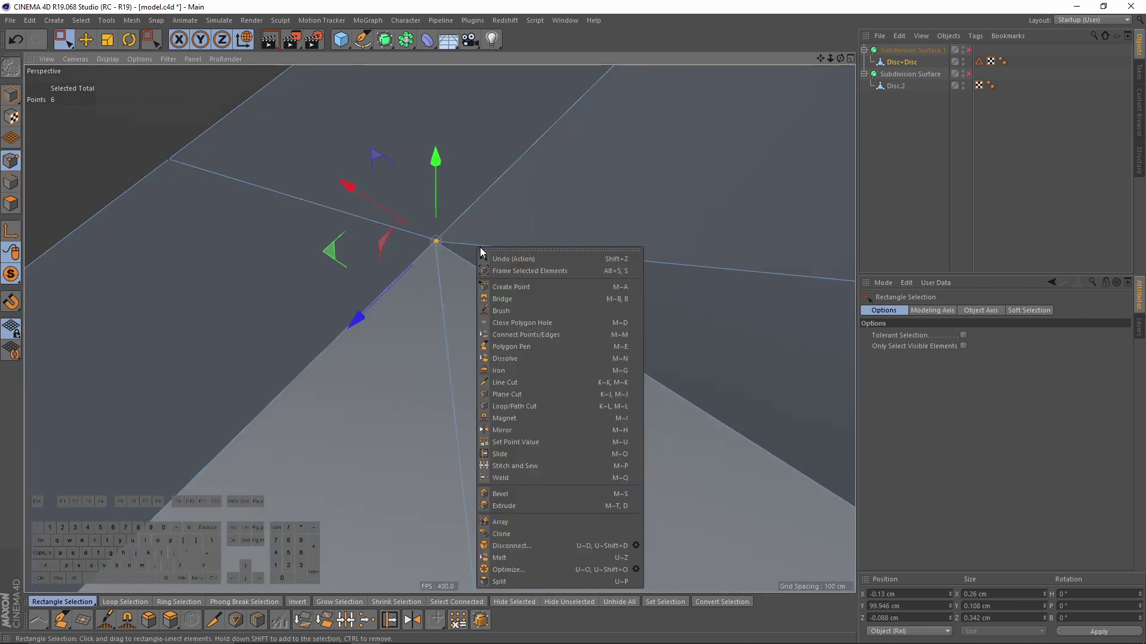
{"action": "left_click", "coordinate": [509, 477]}
{"action": "left_click", "coordinate": [439, 240]}
Weld the overlapping points on the underside of the junction and turn the merged mesh's subdivision smoothing back on
{"action": "scroll", "coordinate": [430, 322], "scroll_direction": "down", "scroll_amount": 5}
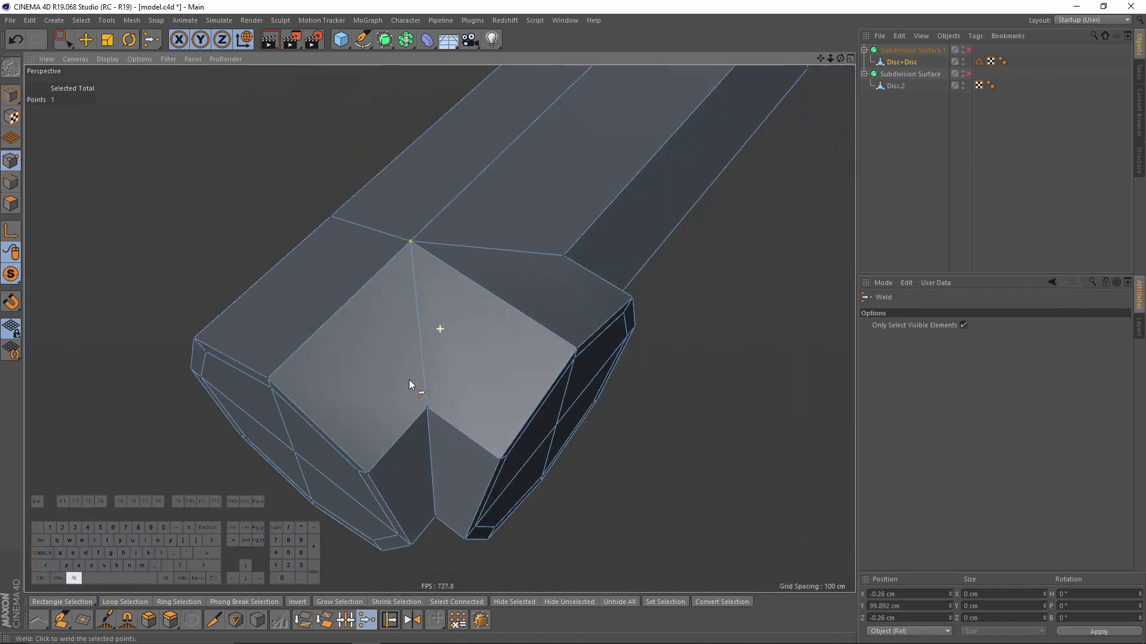
{"action": "left_click_drag", "start_coordinate": [409, 380], "coordinate": [435, 340], "text": "alt"}
{"action": "scroll", "coordinate": [430, 358], "scroll_direction": "up", "scroll_amount": 5}
{"action": "scroll", "coordinate": [425, 378], "scroll_direction": "up", "scroll_amount": 4}
{"action": "key", "text": "0"}
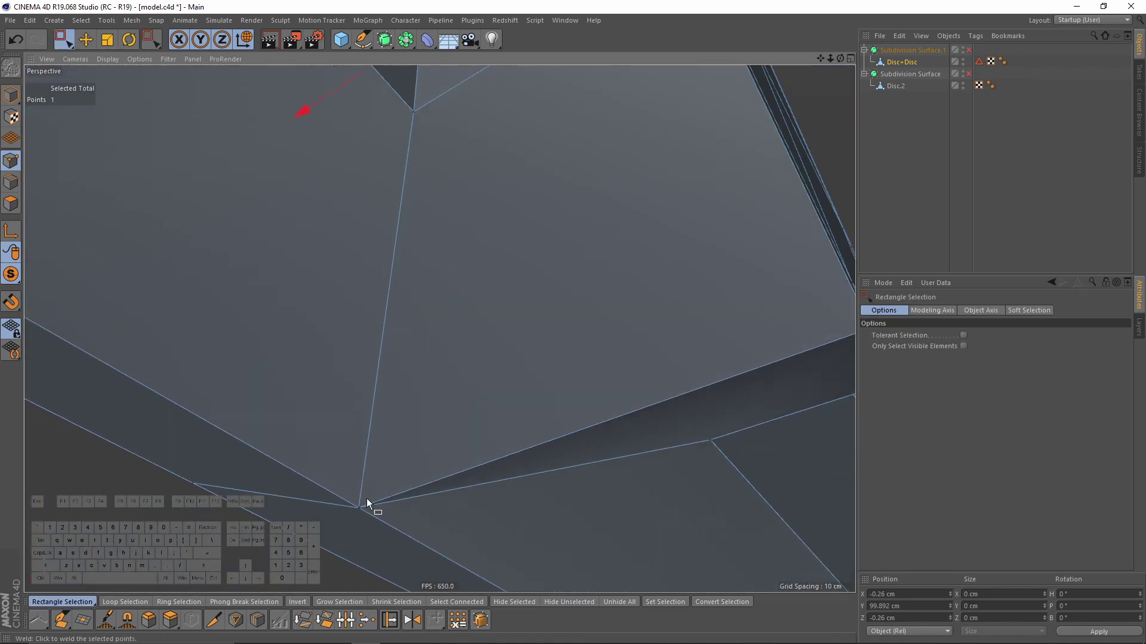
{"action": "left_click_drag", "start_coordinate": [374, 523], "coordinate": [432, 518], "text": "alt"}
{"action": "key", "text": "space"}
{"action": "scroll", "coordinate": [471, 276], "scroll_direction": "down", "scroll_amount": 8}
{"action": "key", "text": "q"}
{"action": "left_click_drag", "start_coordinate": [508, 315], "coordinate": [527, 203], "text": "alt"}
{"action": "right_click", "coordinate": [528, 204]}
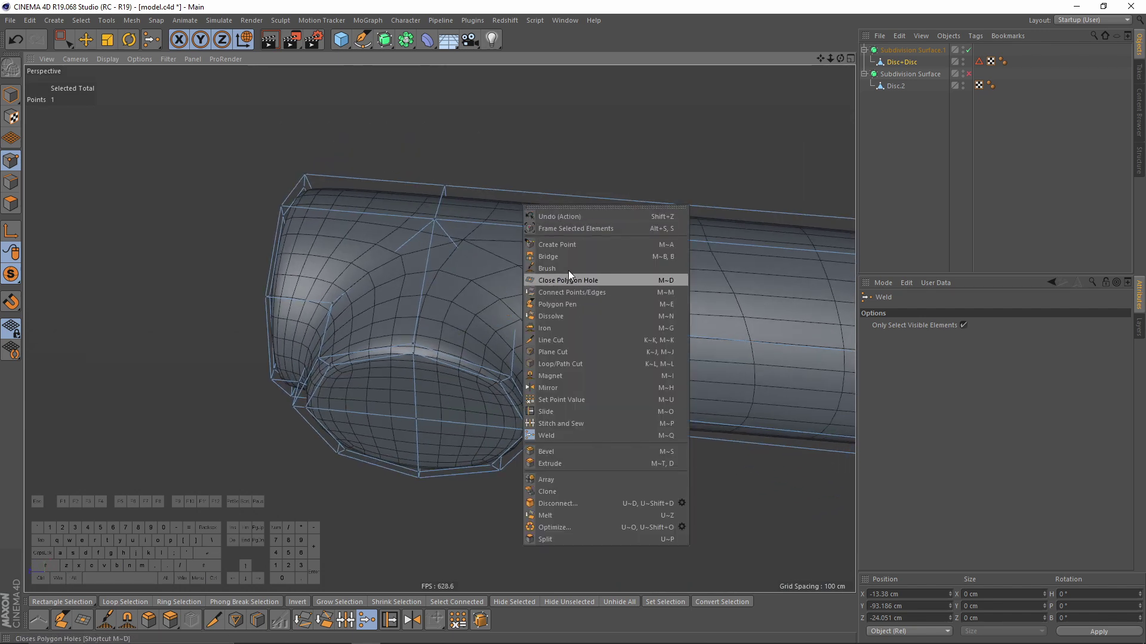
{"action": "left_click", "coordinate": [567, 361]}
{"action": "left_click_drag", "start_coordinate": [567, 361], "coordinate": [456, 217], "text": "alt"}
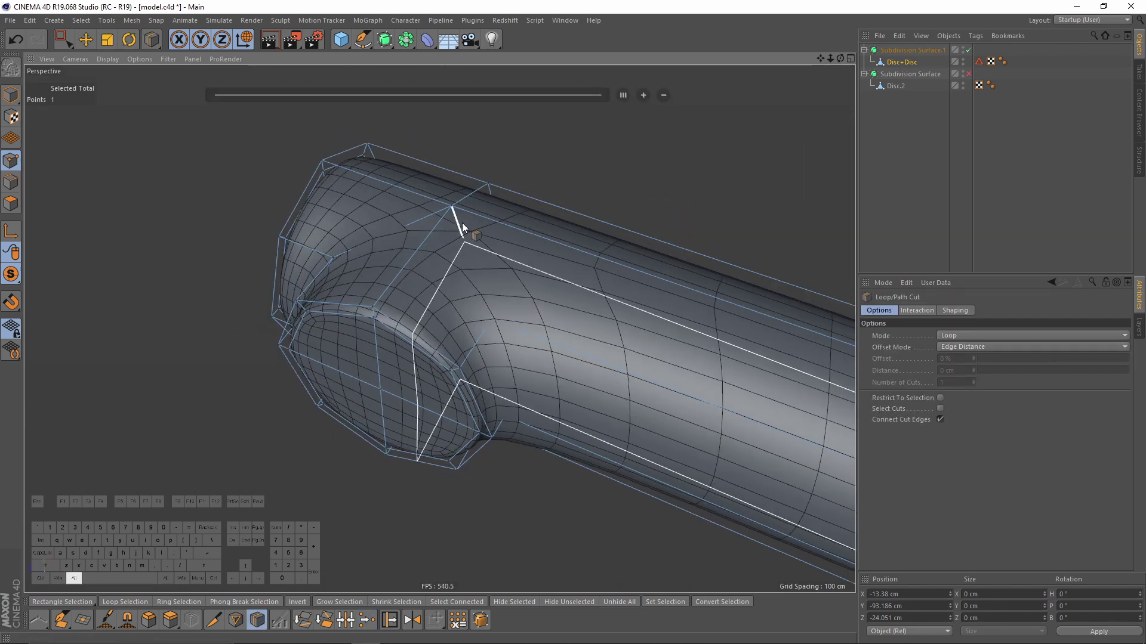
Turn off the merged mesh's subdivision smoothing and select the edge loop along the seam of the cylinders' junction
{"action": "key", "text": "q"}
{"action": "scroll", "coordinate": [484, 214], "scroll_direction": "up", "scroll_amount": 3}
{"action": "left_click", "coordinate": [11, 182]}
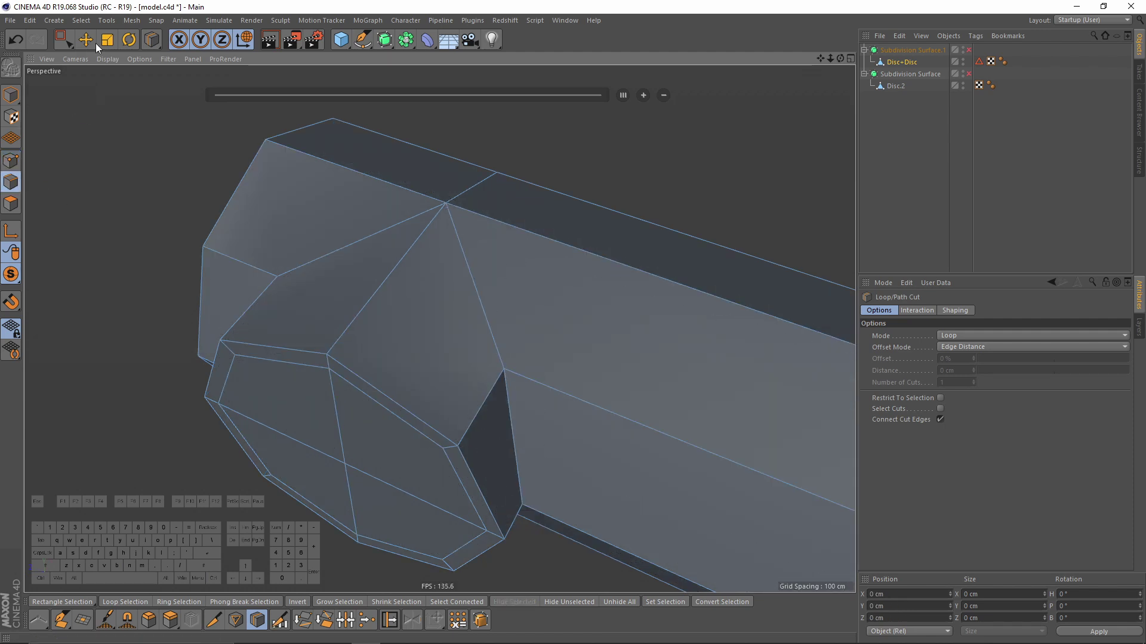
{"action": "left_click", "coordinate": [87, 40]}
{"action": "left_click_drag", "start_coordinate": [335, 250], "coordinate": [409, 281], "text": "alt"}
{"action": "left_click_drag", "start_coordinate": [280, 197], "coordinate": [189, 446], "text": "alt"}
{"action": "double_click", "coordinate": [308, 317], "text": "shift"}
{"action": "left_click_drag", "start_coordinate": [308, 317], "coordinate": [452, 253], "text": "alt"}
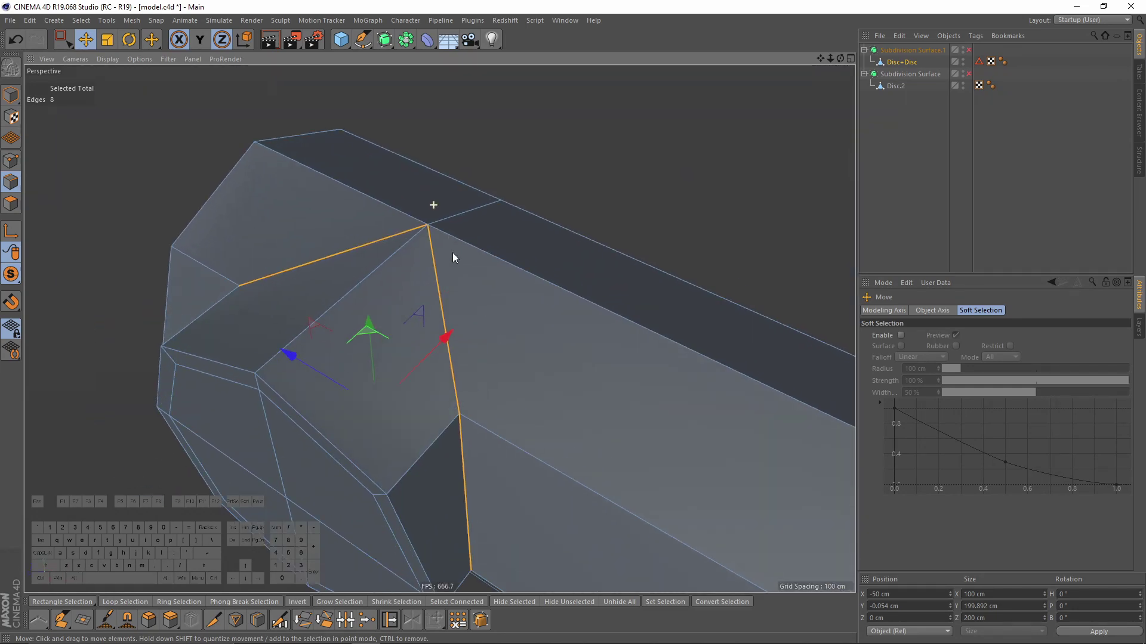
Use Edge Slide with cloning on the junction's edge loops to add supporting loops beside the seam
{"action": "right_click", "coordinate": [490, 289]}
{"action": "left_click", "coordinate": [517, 492]}
{"action": "mouse_move", "coordinate": [514, 489]}
{"action": "left_mouse_down", "text": "alt"}
{"action": "mouse_move", "coordinate": [365, 281]}
{"action": "mouse_move", "coordinate": [404, 263]}
{"action": "mouse_move", "coordinate": [384, 270]}
{"action": "mouse_move", "coordinate": [403, 279]}
{"action": "left_mouse_up", "text": "alt"}
{"action": "left_click", "coordinate": [430, 162], "text": "shift"}
{"action": "mouse_move", "coordinate": [443, 170]}
{"action": "left_mouse_down", "text": "alt"}
{"action": "mouse_move", "coordinate": [405, 180]}
{"action": "mouse_move", "coordinate": [421, 92]}
{"action": "mouse_move", "coordinate": [480, 306]}
{"action": "mouse_move", "coordinate": [409, 383]}
{"action": "mouse_move", "coordinate": [514, 227]}
{"action": "mouse_move", "coordinate": [524, 239]}
{"action": "mouse_move", "coordinate": [525, 213]}
{"action": "mouse_move", "coordinate": [519, 242]}
{"action": "left_mouse_up", "text": "alt"}
{"action": "left_click_drag", "start_coordinate": [539, 156], "coordinate": [453, 425]}
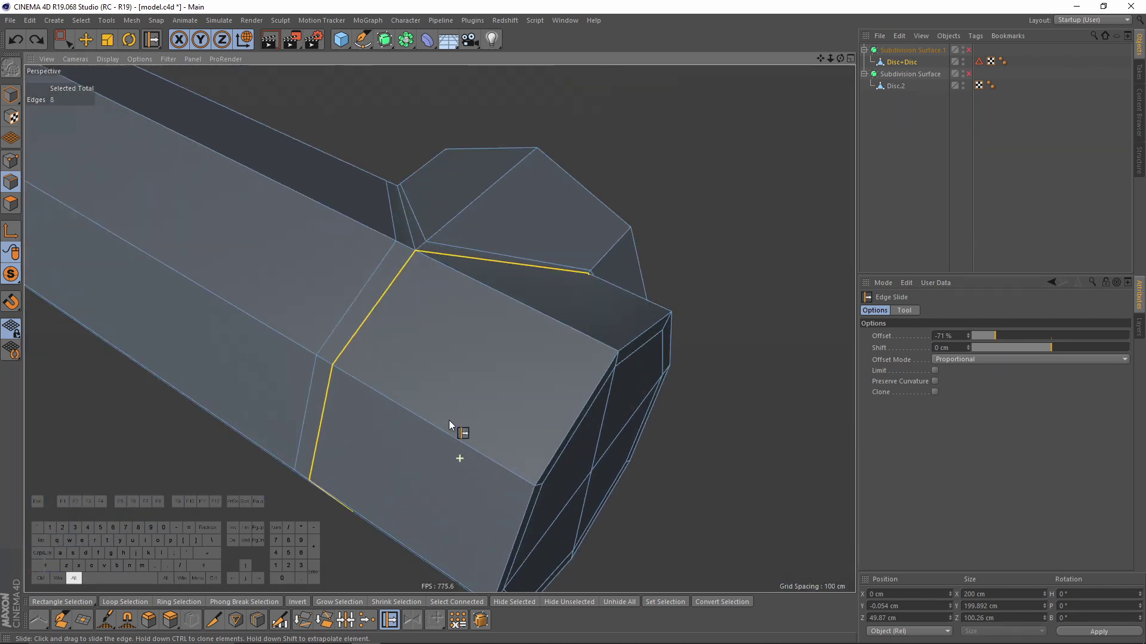
{"action": "left_click_drag", "start_coordinate": [373, 315], "coordinate": [452, 358], "text": "ctrl"}
Preview the smoothed junction in Gouraud shading without wireframe lines and undo the last two changes
{"action": "left_click", "coordinate": [968, 50]}
{"action": "left_click", "coordinate": [947, 266]}
{"action": "mouse_move", "coordinate": [627, 274]}
{"action": "left_mouse_down", "text": "alt"}
{"action": "mouse_move", "coordinate": [522, 280]}
{"action": "mouse_move", "coordinate": [543, 304]}
{"action": "mouse_move", "coordinate": [507, 300]}
{"action": "mouse_move", "coordinate": [478, 397]}
{"action": "mouse_move", "coordinate": [501, 310]}
{"action": "mouse_move", "coordinate": [532, 261]}
{"action": "mouse_move", "coordinate": [397, 218]}
{"action": "mouse_move", "coordinate": [379, 296]}
{"action": "mouse_move", "coordinate": [281, 263]}
{"action": "mouse_move", "coordinate": [417, 296]}
{"action": "mouse_move", "coordinate": [435, 268]}
{"action": "left_mouse_up", "text": "alt"}
{"action": "key", "text": "n"}
{"action": "key", "text": "a"}
{"action": "key", "text": "ctrl+z"}
{"action": "key", "text": "ctrl+z"}
{"action": "scroll", "coordinate": [384, 296], "scroll_direction": "up", "scroll_amount": 5}
{"action": "scroll", "coordinate": [384, 296], "scroll_direction": "down", "scroll_amount": 5}
{"action": "left_click_drag", "start_coordinate": [384, 296], "coordinate": [540, 340], "text": "alt"}
Add a cylinder primitive, raise it to the side of the long body and rotate it to a slanted angle
{"action": "left_click_drag", "start_coordinate": [341, 40], "coordinate": [563, 52]}
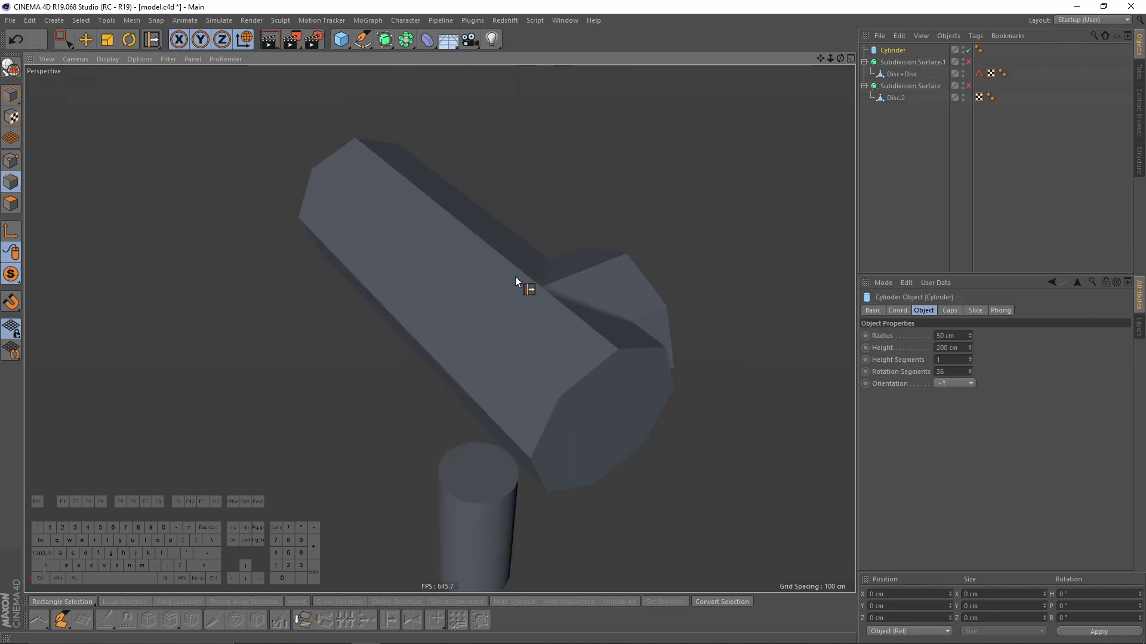
{"action": "key", "text": "e"}
{"action": "left_click_drag", "start_coordinate": [473, 382], "coordinate": [468, 237]}
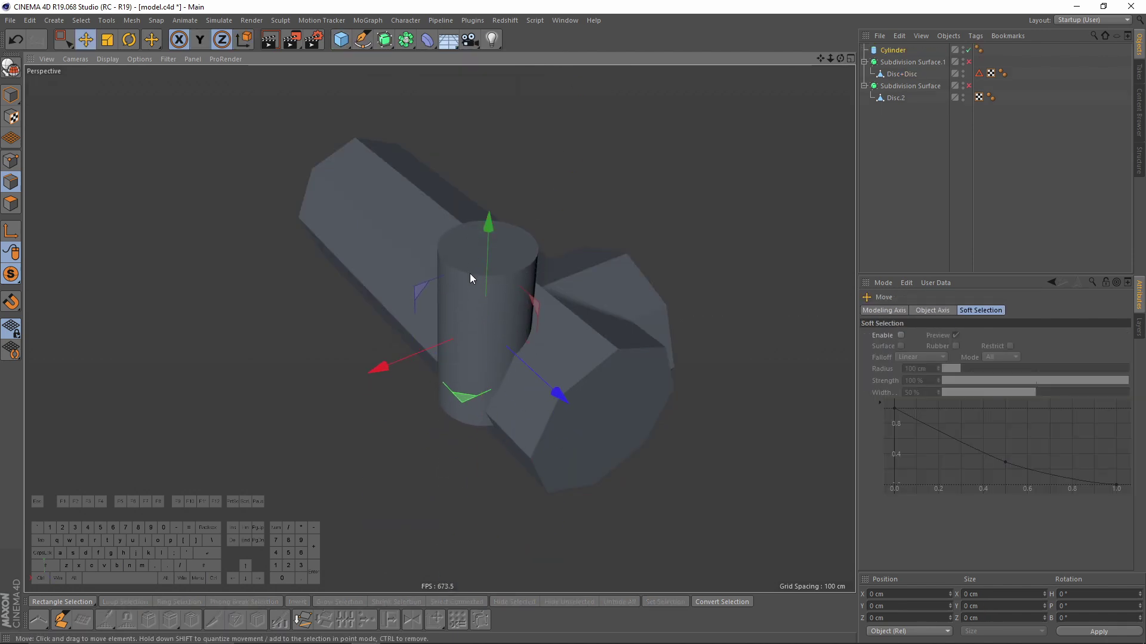
{"action": "key", "text": "r"}
{"action": "left_click_drag", "start_coordinate": [456, 290], "coordinate": [438, 332]}
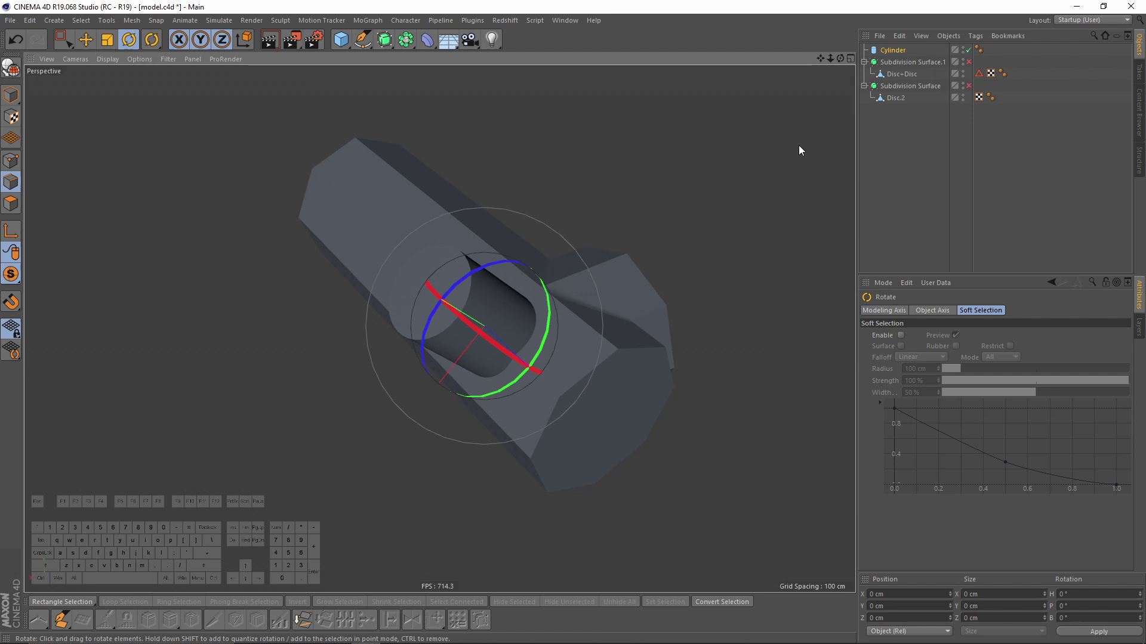
Shift the slanted cylinder along the body and outward so that it pierces the long cylinder's side near the junction
{"action": "left_click", "coordinate": [893, 50]}
{"action": "left_click", "coordinate": [908, 312]}
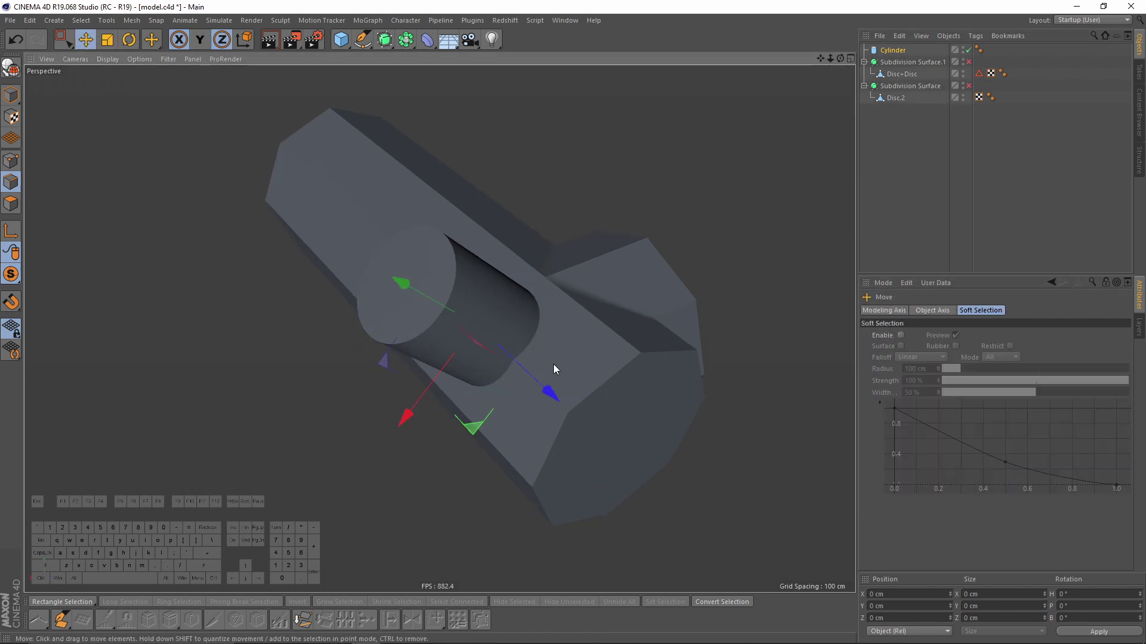
{"action": "left_click_drag", "start_coordinate": [553, 364], "coordinate": [530, 382]}
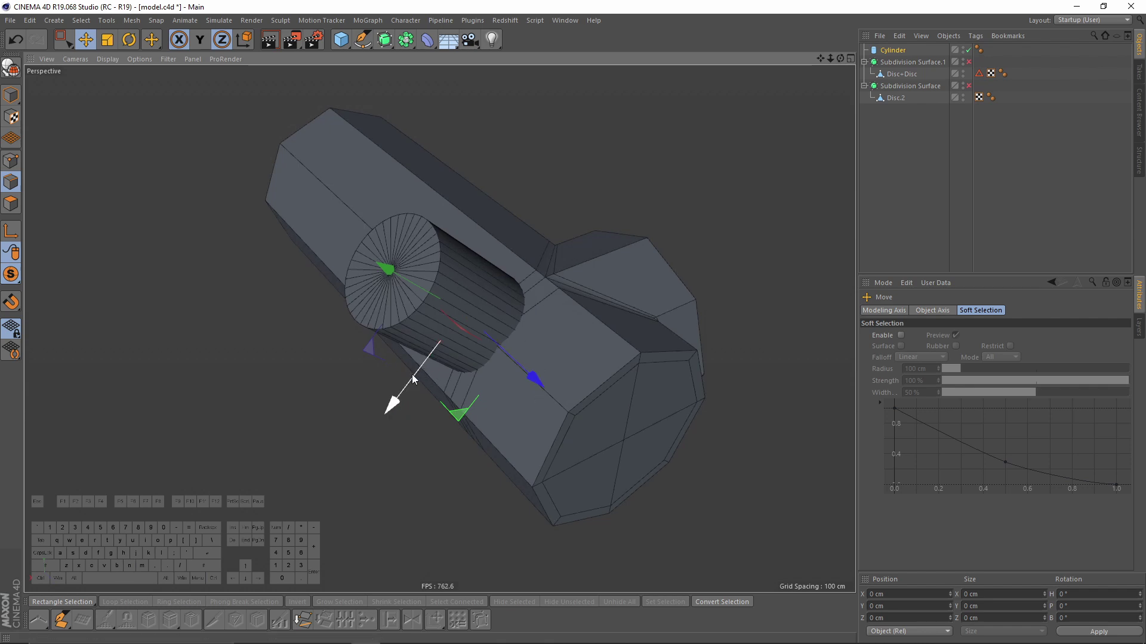
{"action": "left_click_drag", "start_coordinate": [406, 382], "coordinate": [517, 349], "text": "alt"}
{"action": "key", "text": "ctrl+z"}
{"action": "left_click_drag", "start_coordinate": [405, 442], "coordinate": [387, 439]}
Set the slanted cylinder's radius to 38 cm
{"action": "left_click", "coordinate": [893, 50]}
{"action": "left_click", "coordinate": [931, 310]}
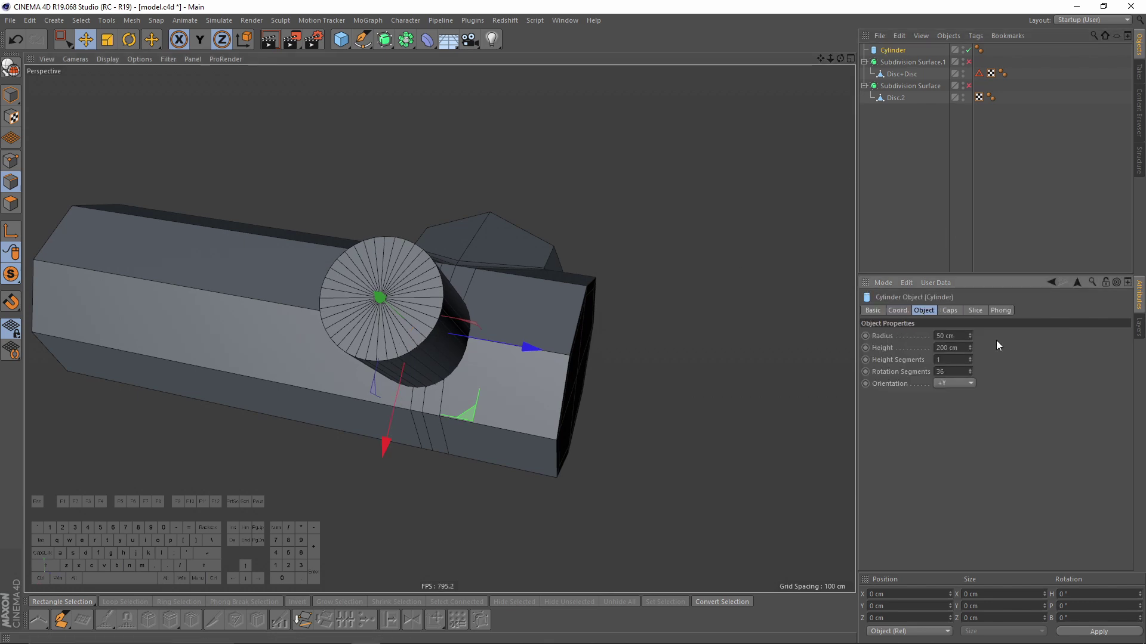
{"action": "left_click_drag", "start_coordinate": [970, 335], "coordinate": [949, 338]}
{"action": "left_click_drag", "start_coordinate": [800, 293], "coordinate": [477, 274], "text": "alt"}
{"action": "left_click_drag", "start_coordinate": [424, 230], "coordinate": [492, 293], "text": "alt"}
Turn on the merged mesh's Subdivision Surface and set both its editor and renderer subdivision to 1
{"action": "left_click", "coordinate": [901, 73]}
{"action": "left_click_drag", "start_coordinate": [670, 191], "coordinate": [465, 274], "text": "alt"}
{"action": "left_click", "coordinate": [969, 62]}
{"action": "left_click", "coordinate": [910, 62]}
{"action": "left_click_drag", "start_coordinate": [520, 216], "coordinate": [640, 317], "text": "alt"}
{"action": "scroll", "coordinate": [441, 272], "scroll_direction": "up", "scroll_amount": 4}
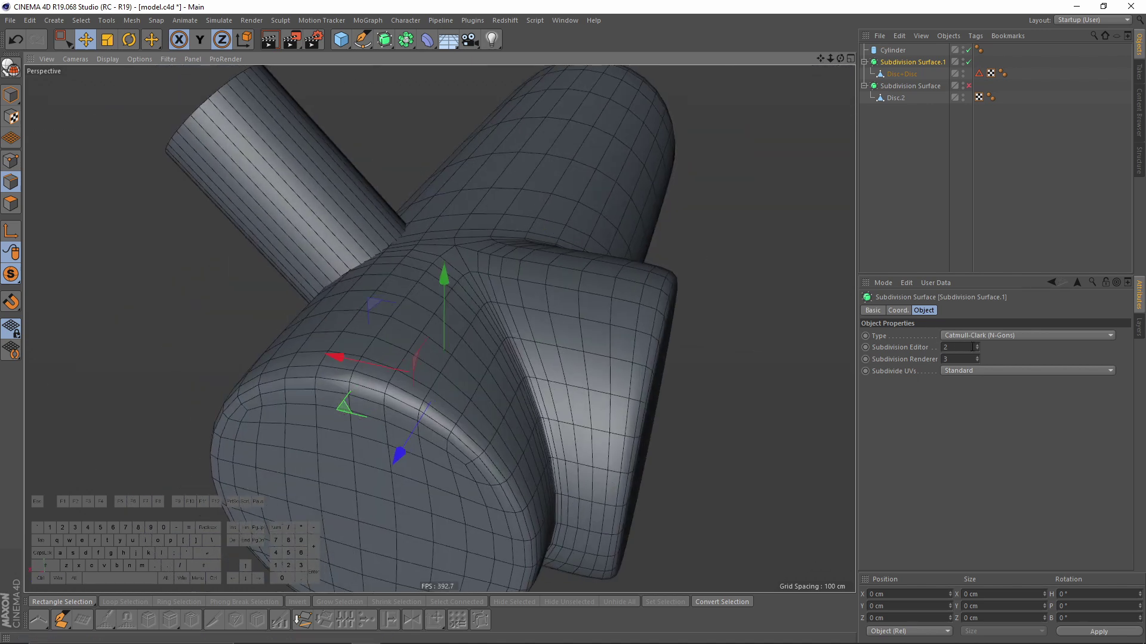
{"action": "left_click", "coordinate": [977, 349]}
{"action": "left_click_drag", "start_coordinate": [598, 265], "coordinate": [694, 276], "text": "alt"}
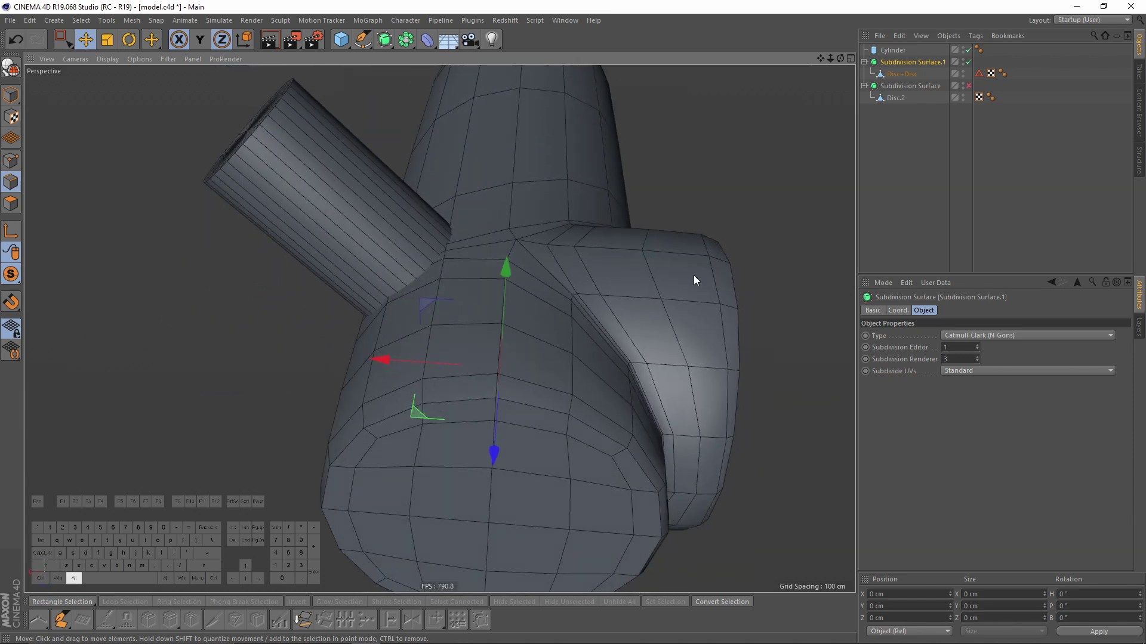
{"action": "left_click", "coordinate": [962, 360]}
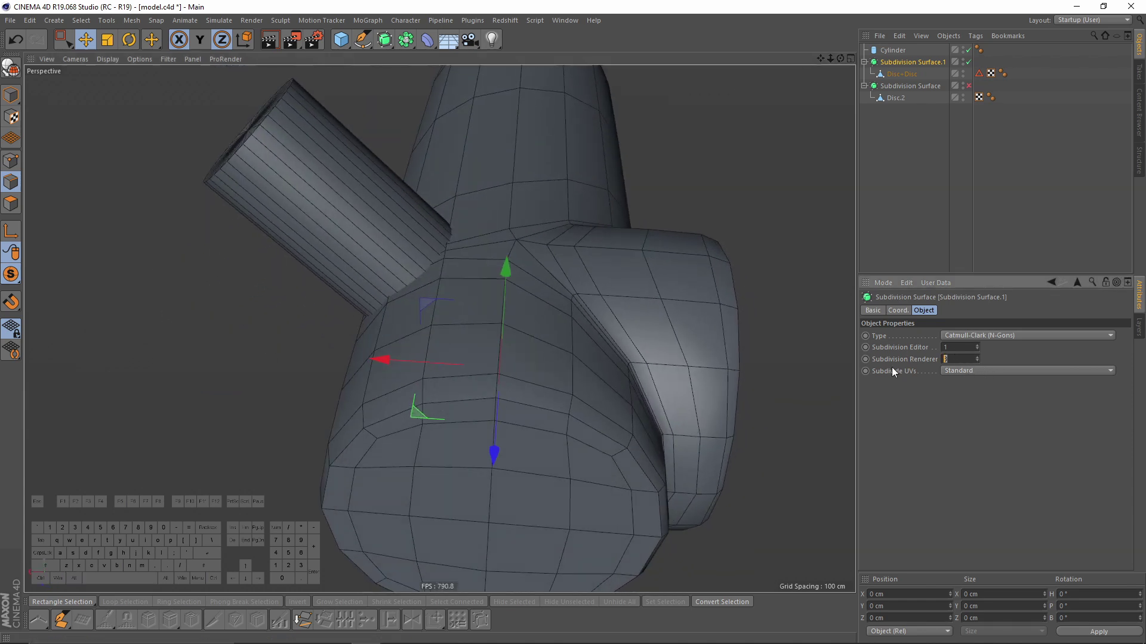
{"action": "type", "text": "1"}
{"action": "key", "text": "Return"}
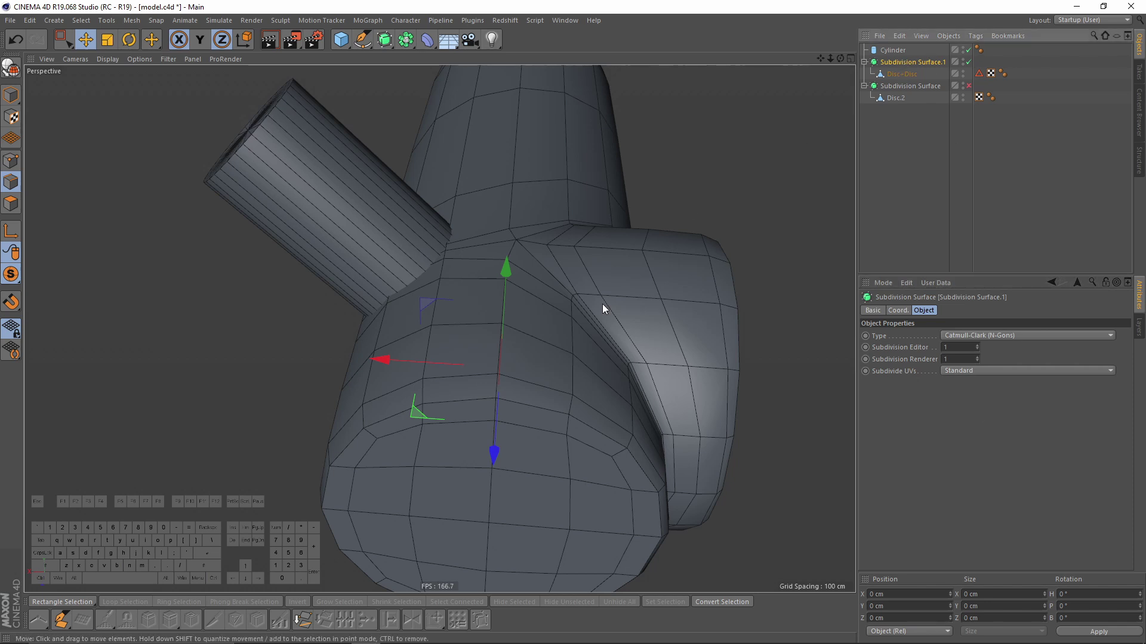
{"action": "left_click_drag", "start_coordinate": [698, 259], "coordinate": [453, 296], "text": "alt"}
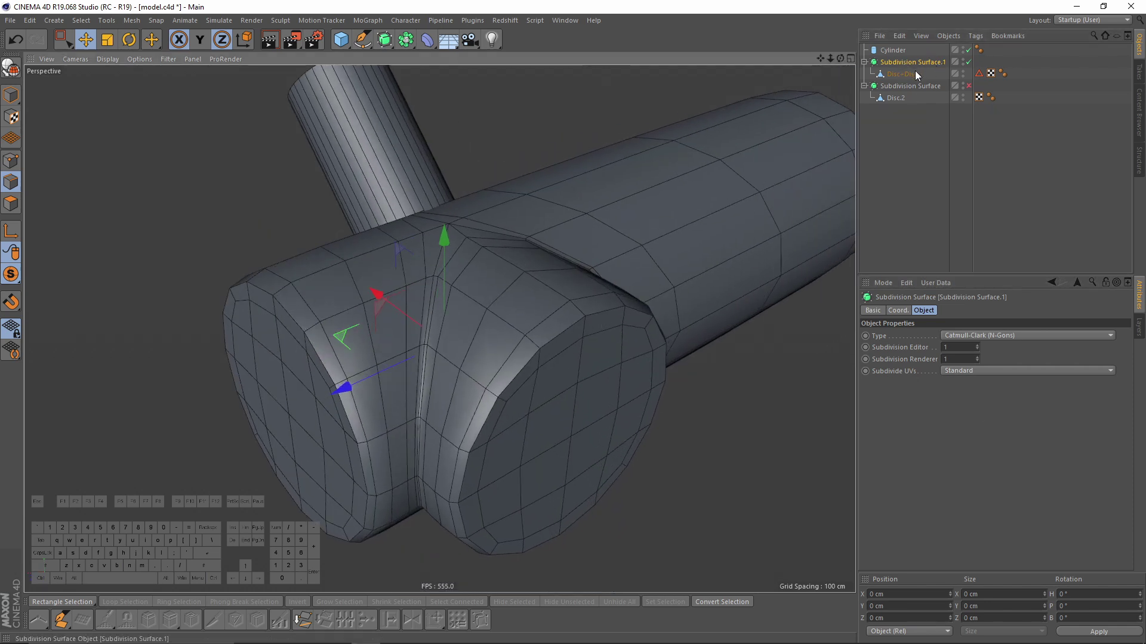
{"action": "scroll", "coordinate": [428, 302], "scroll_direction": "up", "scroll_amount": 2}
{"action": "left_click_drag", "start_coordinate": [679, 315], "coordinate": [274, 224], "text": "alt"}
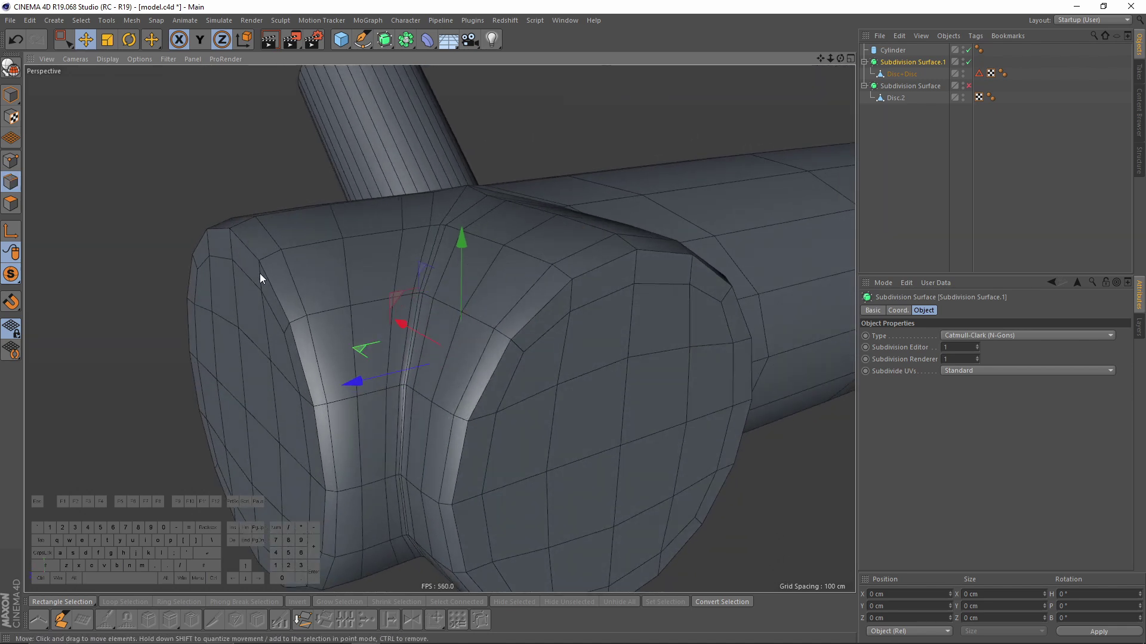
Turn off the merged mesh's smoothing and select the outer edge loops of its three end caps
{"action": "left_click", "coordinate": [901, 73]}
{"action": "left_click", "coordinate": [968, 62]}
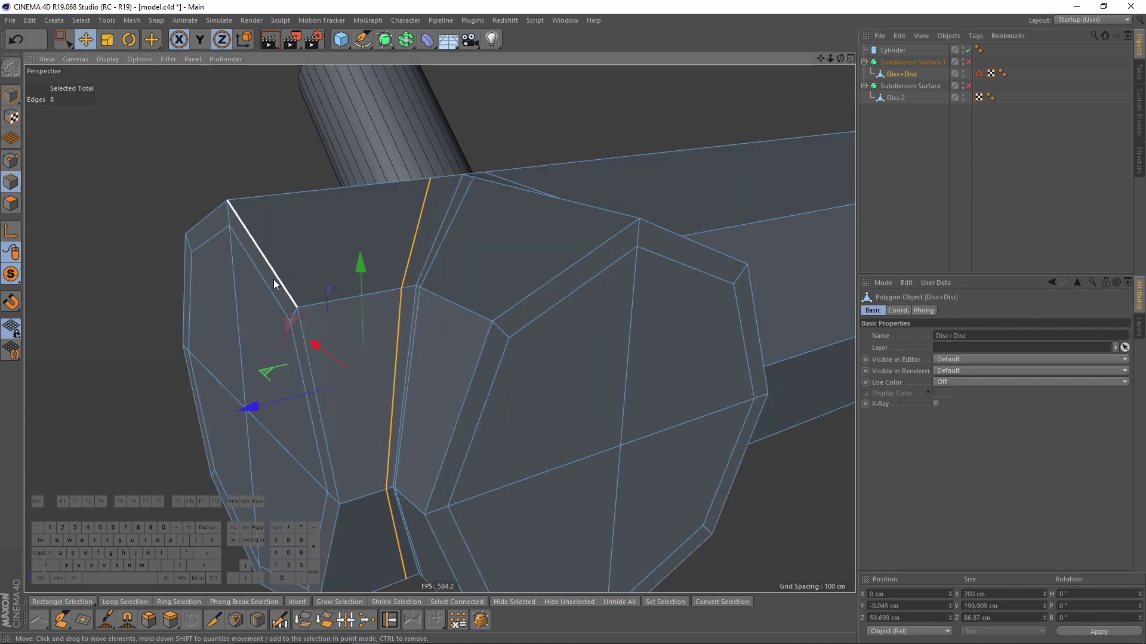
{"action": "double_click", "coordinate": [275, 283]}
{"action": "scroll", "coordinate": [357, 261], "scroll_direction": "down", "scroll_amount": 2}
{"action": "left_click_drag", "start_coordinate": [356, 260], "coordinate": [514, 260], "text": "alt"}
{"action": "double_click", "coordinate": [499, 263], "text": "shift"}
{"action": "double_click", "coordinate": [537, 253], "text": "shift"}
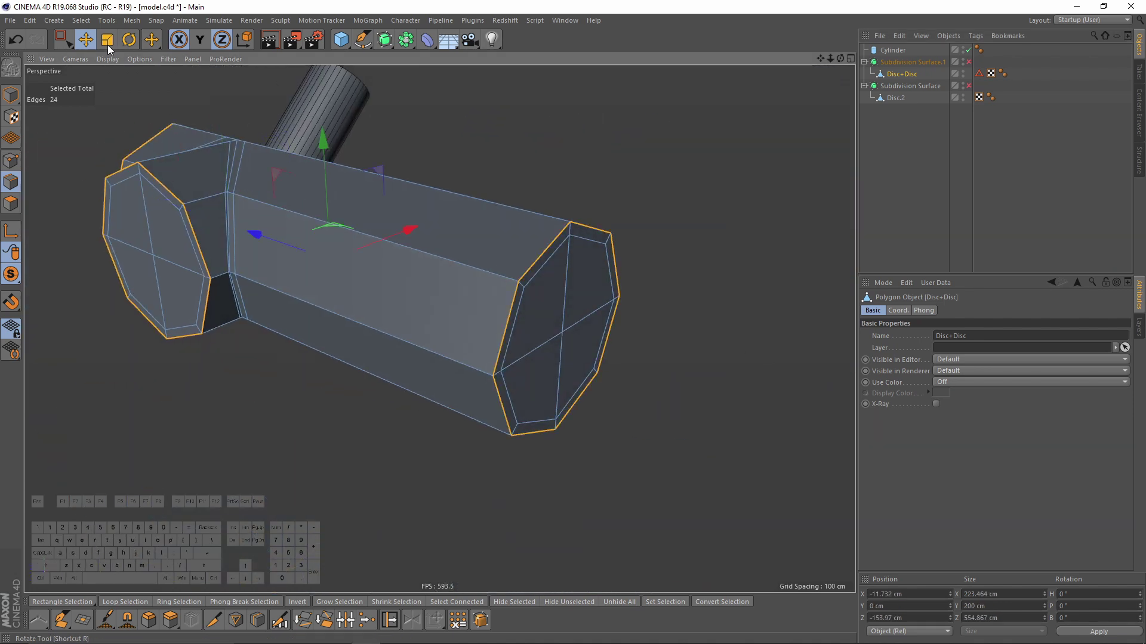
Apply a subdivision surface weight of 100% to the selected end-cap edges through Live Selection
{"action": "left_click", "coordinate": [63, 39]}
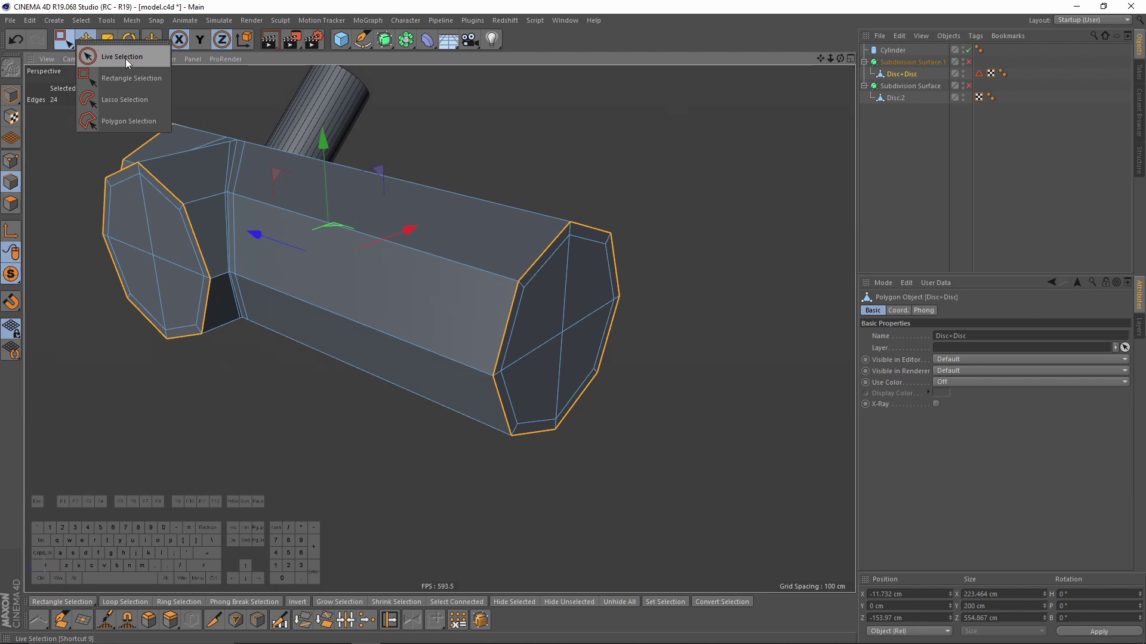
{"action": "left_click", "coordinate": [123, 56]}
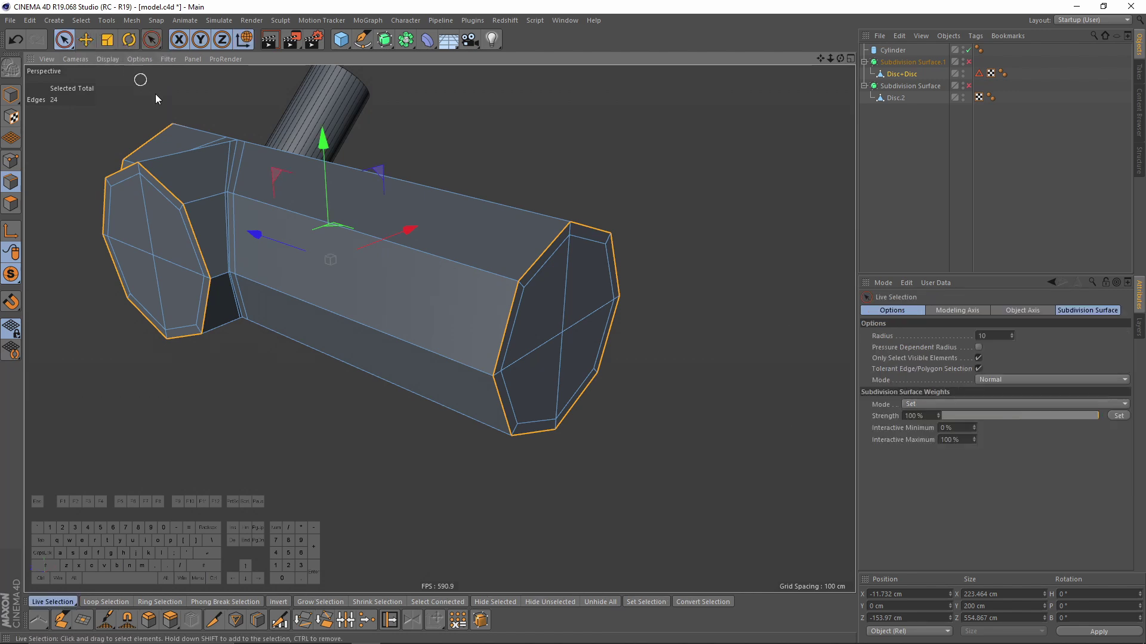
{"action": "left_click", "coordinate": [1068, 311]}
{"action": "left_click_drag", "start_coordinate": [555, 287], "coordinate": [594, 316], "text": "alt"}
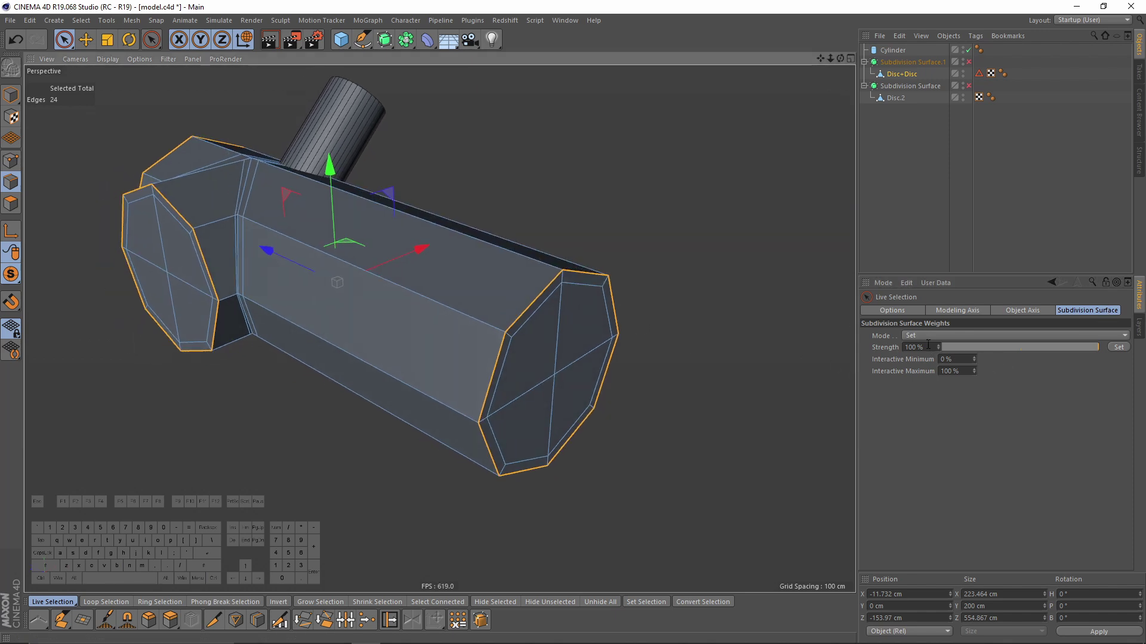
{"action": "left_click", "coordinate": [931, 346]}
{"action": "left_click", "coordinate": [1118, 347]}
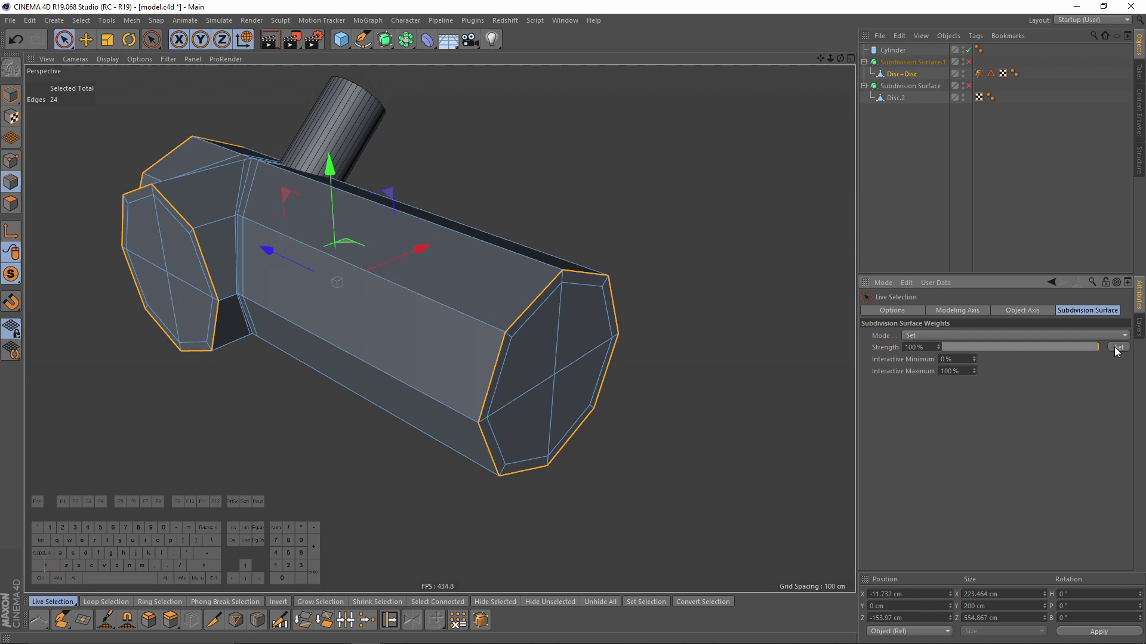
Turn the smoothing back on, make the merged mesh's Subdivision Surface editable and delete its SDS Weight tag
{"action": "left_click", "coordinate": [969, 62]}
{"action": "left_click_drag", "start_coordinate": [681, 205], "coordinate": [800, 101], "text": "alt"}
{"action": "left_click", "coordinate": [793, 212]}
{"action": "left_click", "coordinate": [900, 63]}
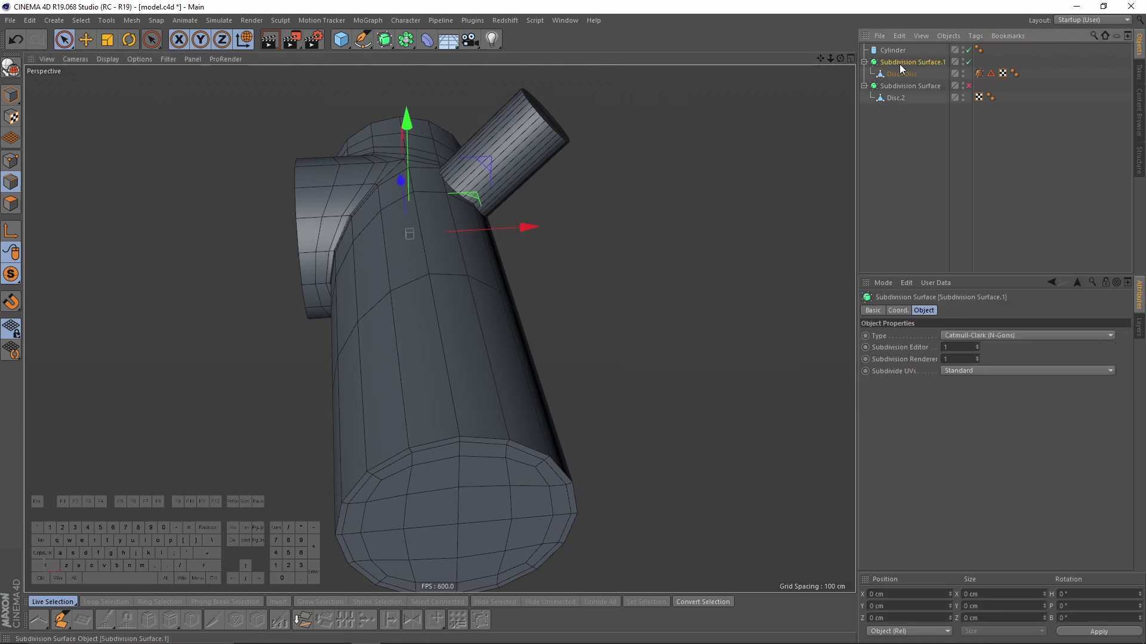
{"action": "key", "text": "c"}
{"action": "left_click", "coordinate": [979, 62]}
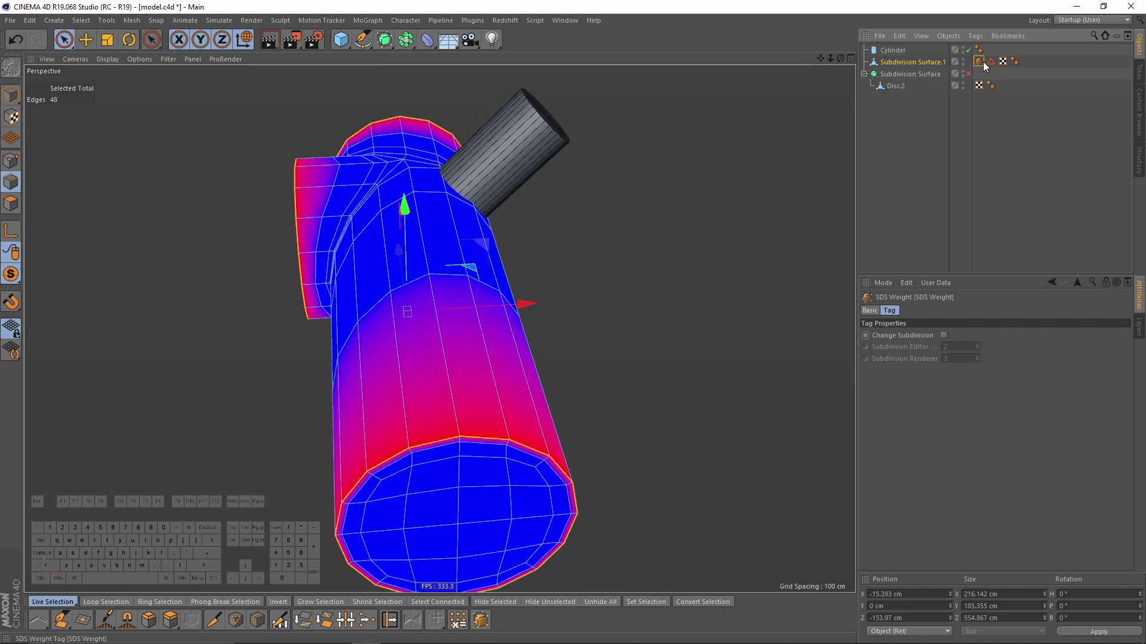
{"action": "key", "text": "Delete"}
Select the apex point where the two cylinders meet on the subdivided mesh
{"action": "left_click", "coordinate": [898, 64]}
{"action": "left_click_drag", "start_coordinate": [370, 203], "coordinate": [450, 217], "text": "alt"}
{"action": "right_click_drag", "start_coordinate": [450, 217], "coordinate": [37, 175], "text": "alt"}
{"action": "left_click", "coordinate": [11, 160]}
{"action": "key", "text": "e"}
{"action": "left_click", "coordinate": [392, 227]}
{"action": "right_click_drag", "start_coordinate": [391, 227], "coordinate": [932, 107], "text": "alt"}
{"action": "left_click_drag", "start_coordinate": [466, 305], "coordinate": [537, 197], "text": "alt"}
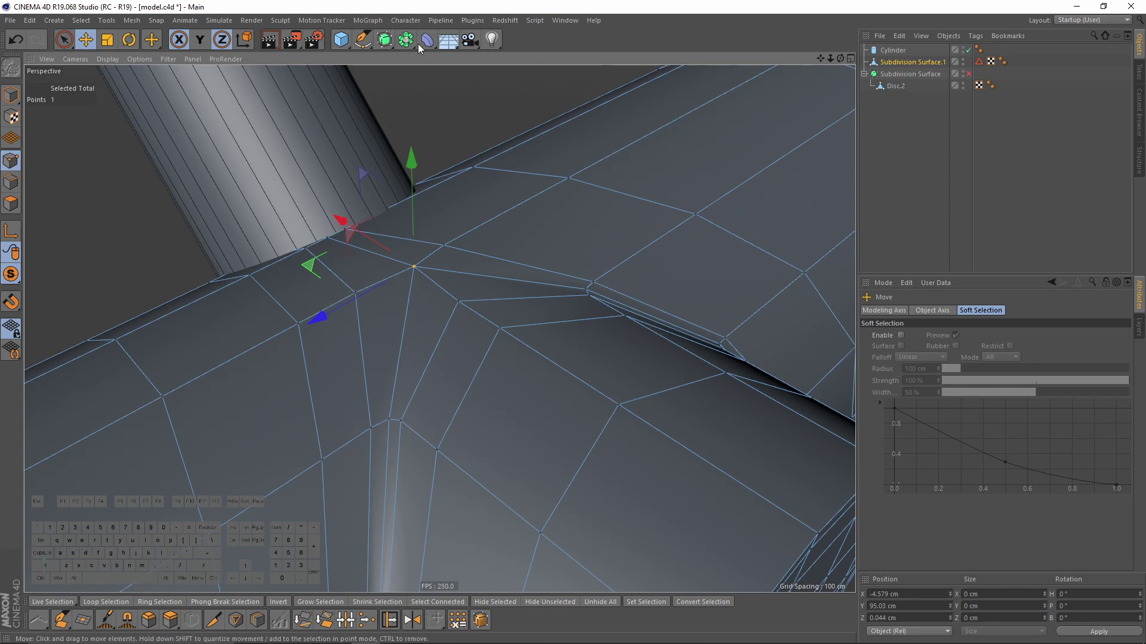
Place the subdivided mesh under a new Subdivision Surface and compare the junction with smoothing on and off
{"action": "left_click", "coordinate": [384, 40], "text": "alt"}
{"action": "scroll", "coordinate": [417, 248], "scroll_direction": "down", "scroll_amount": 5}
{"action": "left_click_drag", "start_coordinate": [417, 248], "coordinate": [394, 312], "text": "alt"}
{"action": "scroll", "coordinate": [385, 311], "scroll_direction": "up", "scroll_amount": 3}
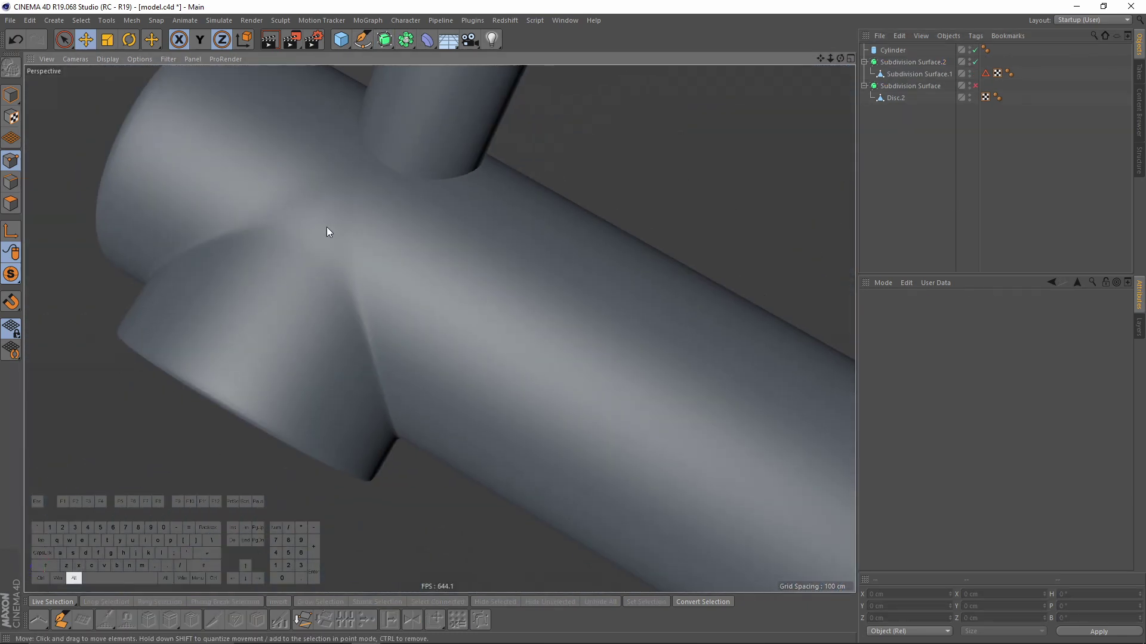
{"action": "left_click", "coordinate": [975, 62]}
{"action": "left_click", "coordinate": [910, 74]}
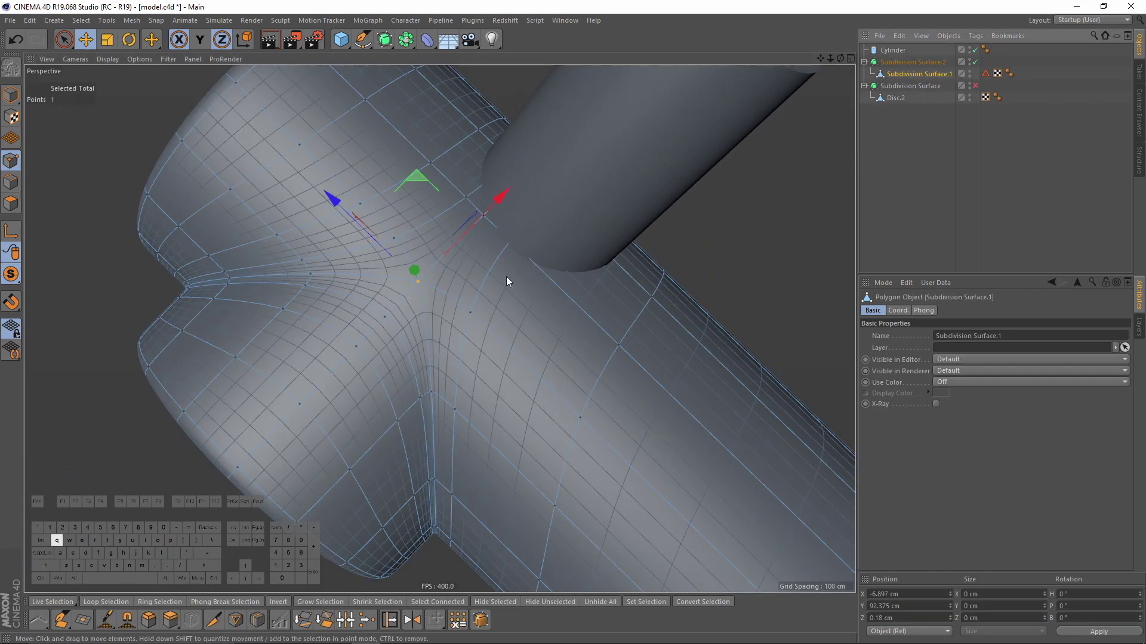
{"action": "left_click_drag", "start_coordinate": [506, 277], "coordinate": [424, 287], "text": "alt"}
{"action": "scroll", "coordinate": [473, 285], "scroll_direction": "up", "scroll_amount": 3}
{"action": "scroll", "coordinate": [473, 281], "scroll_direction": "down", "scroll_amount": 3}
Enable snapping and move the junction's apex point in the front view to X 0 cm and Y 92.678 cm
{"action": "middle_click", "coordinate": [433, 214]}
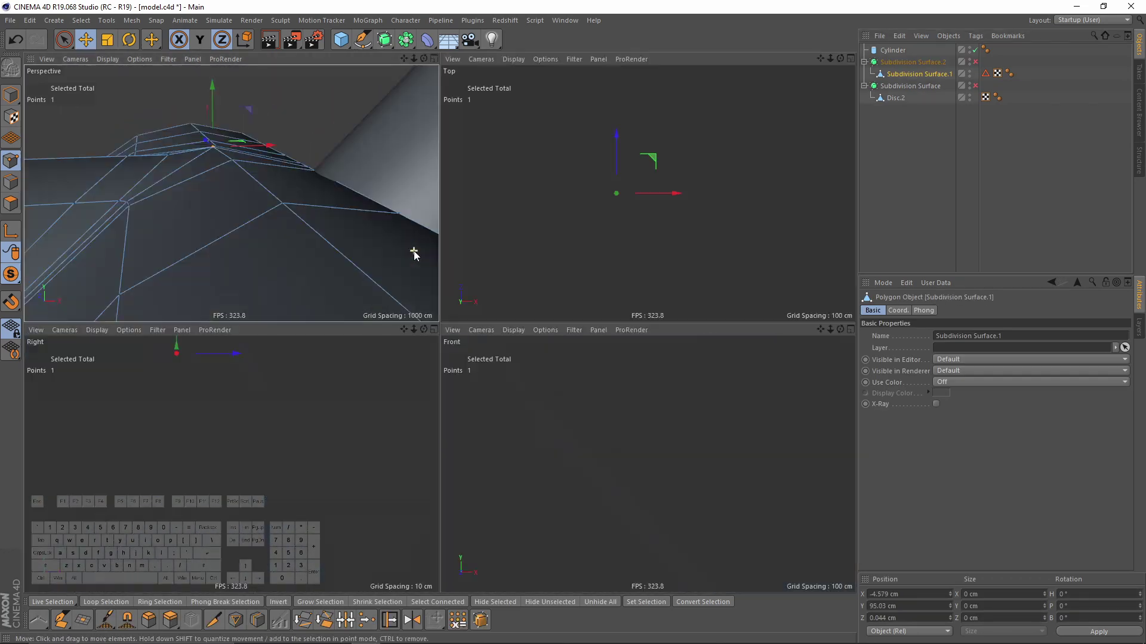
{"action": "middle_click", "coordinate": [299, 379]}
{"action": "scroll", "coordinate": [338, 240], "scroll_direction": "up", "scroll_amount": 3}
{"action": "middle_click", "coordinate": [338, 240]}
{"action": "middle_click", "coordinate": [272, 402]}
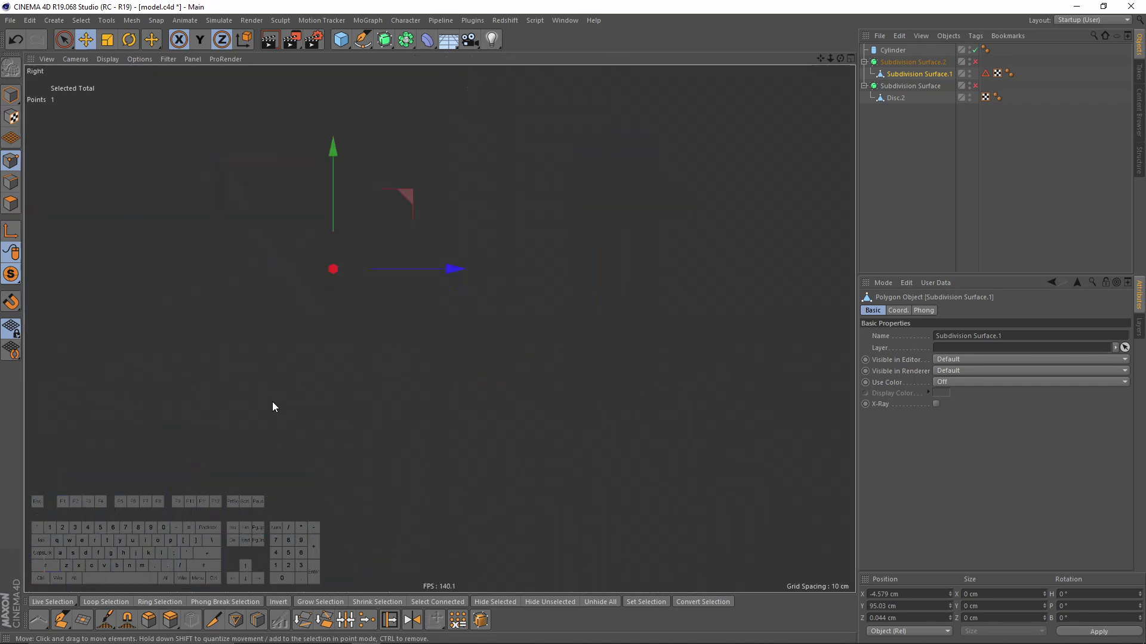
{"action": "middle_click", "coordinate": [272, 402]}
{"action": "middle_click", "coordinate": [575, 403]}
{"action": "scroll", "coordinate": [382, 223], "scroll_direction": "up", "scroll_amount": 6}
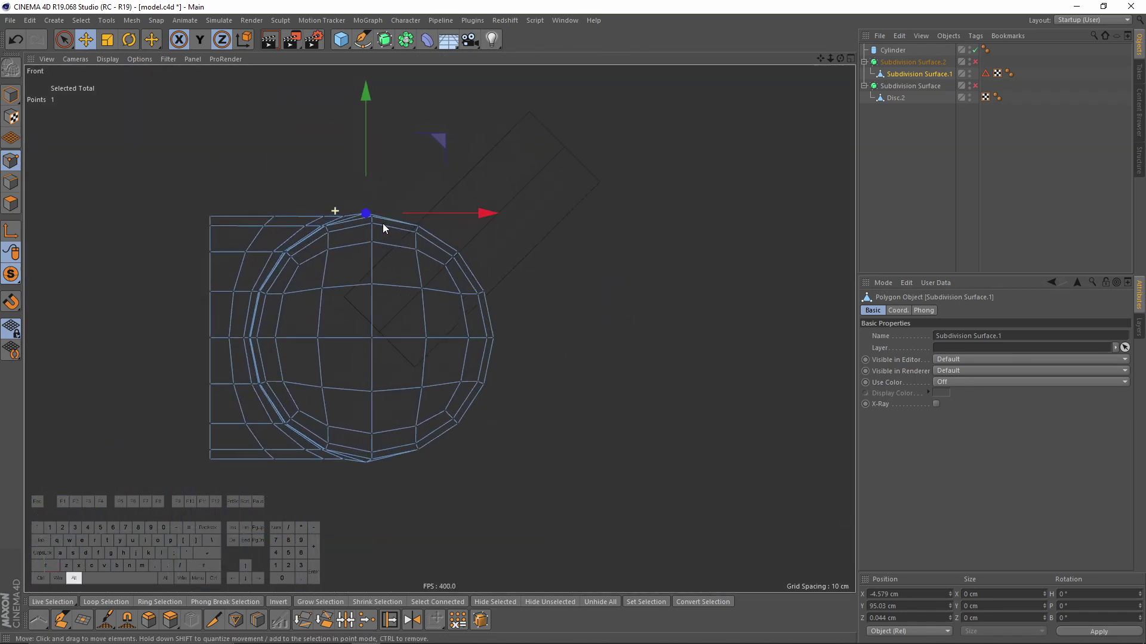
{"action": "middle_click_drag", "start_coordinate": [500, 219], "coordinate": [357, 210], "text": "alt"}
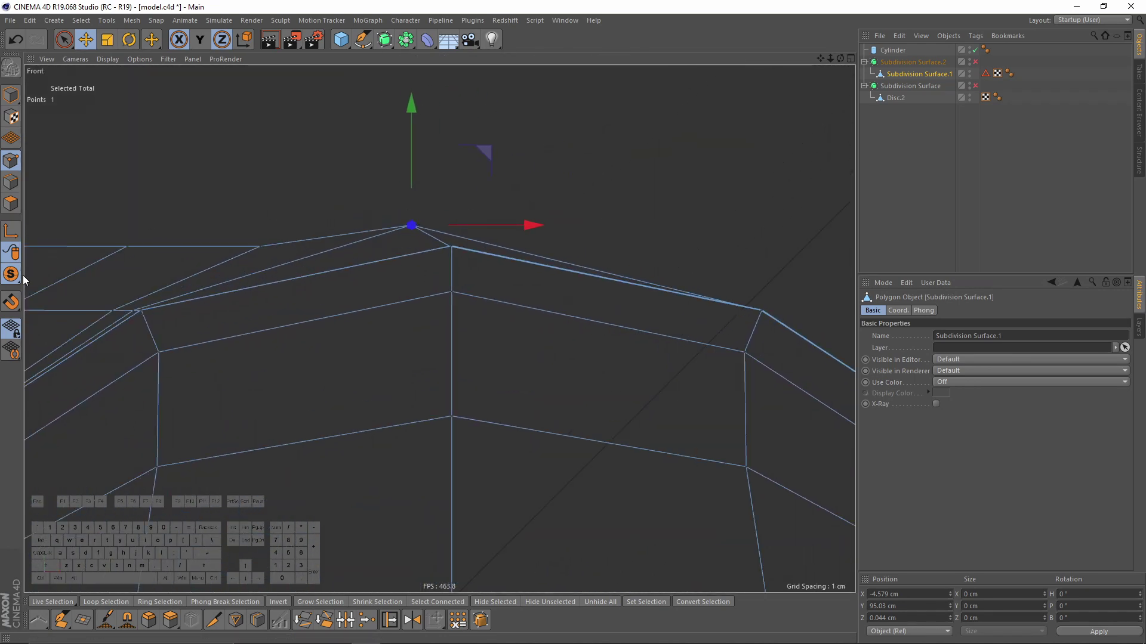
{"action": "left_click", "coordinate": [11, 302]}
{"action": "left_click_drag", "start_coordinate": [479, 155], "coordinate": [517, 172]}
{"action": "middle_click", "coordinate": [516, 170]}
{"action": "middle_click", "coordinate": [234, 187]}
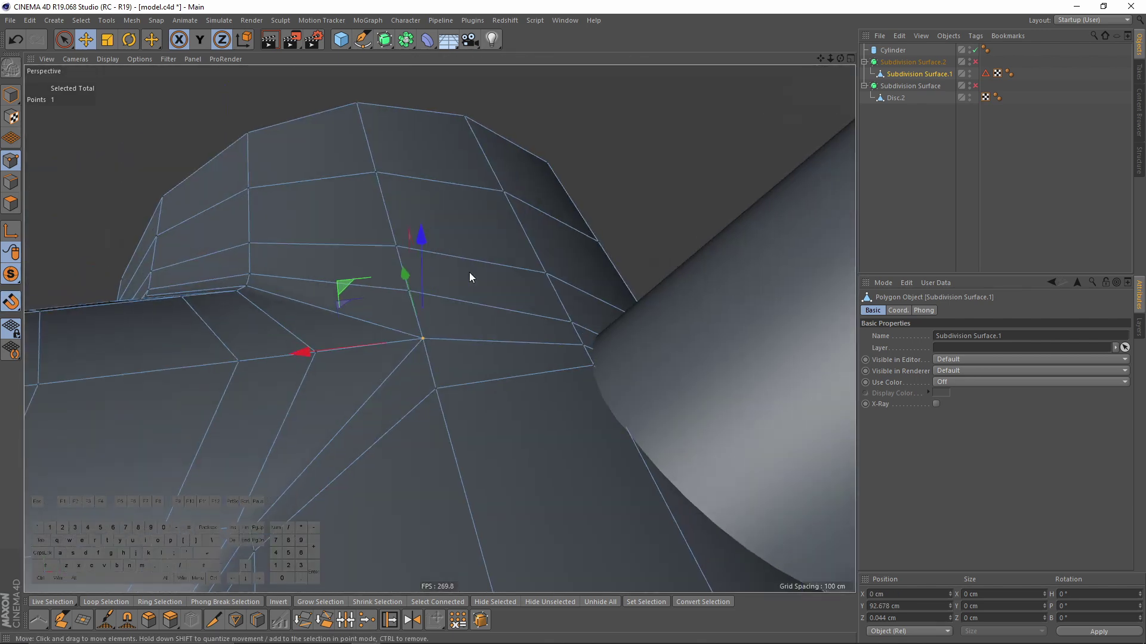
Preview the smoothed body with the corrected apex point, and turn its subdivision smoothing off again
{"action": "left_click", "coordinate": [975, 62]}
{"action": "left_click", "coordinate": [965, 211]}
{"action": "left_click_drag", "start_coordinate": [477, 310], "coordinate": [418, 239], "text": "alt"}
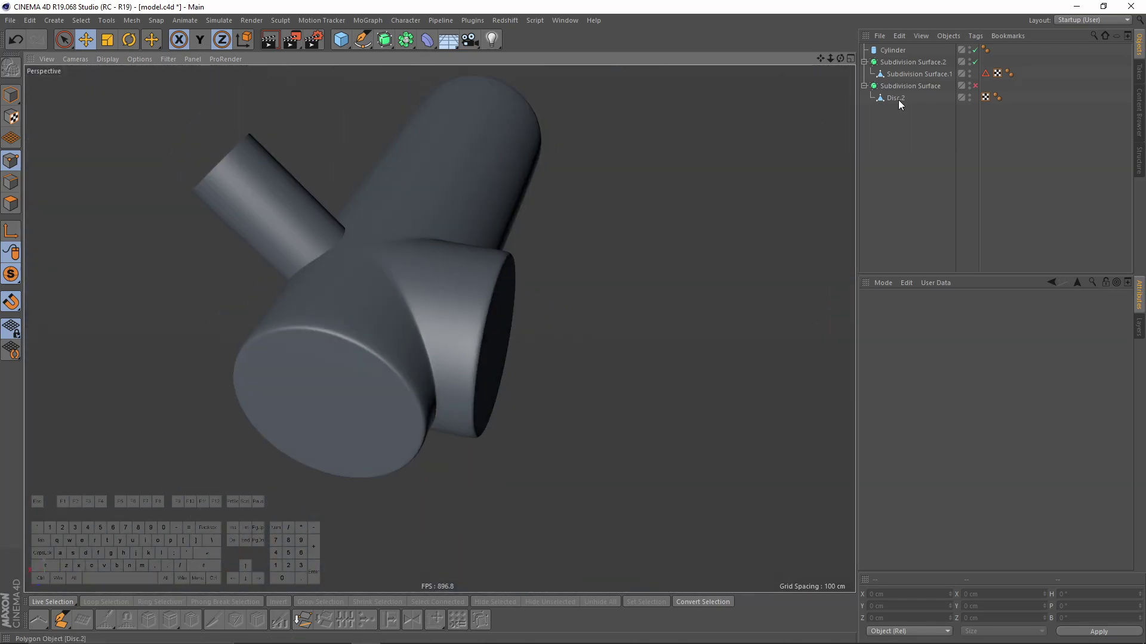
{"action": "left_click", "coordinate": [903, 75]}
{"action": "key", "text": "q"}
{"action": "left_click_drag", "start_coordinate": [740, 137], "coordinate": [496, 193], "text": "alt"}
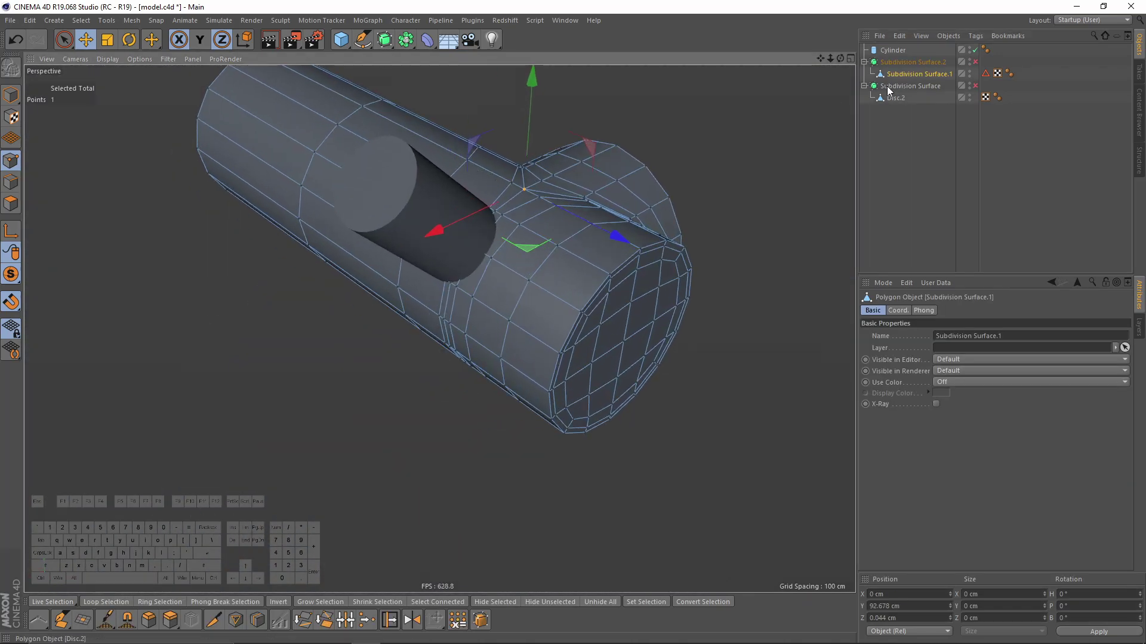
Switch the viewport display to Gouraud shading with wireframe lines and inspect the small cylinder on the body
{"action": "left_click", "coordinate": [885, 52]}
{"action": "key", "text": "n"}
{"action": "key", "text": "b"}
{"action": "mouse_move", "coordinate": [417, 181]}
{"action": "left_mouse_down", "text": "alt"}
{"action": "mouse_move", "coordinate": [394, 306]}
{"action": "mouse_move", "coordinate": [500, 271]}
{"action": "mouse_move", "coordinate": [452, 217]}
{"action": "left_mouse_up", "text": "alt"}
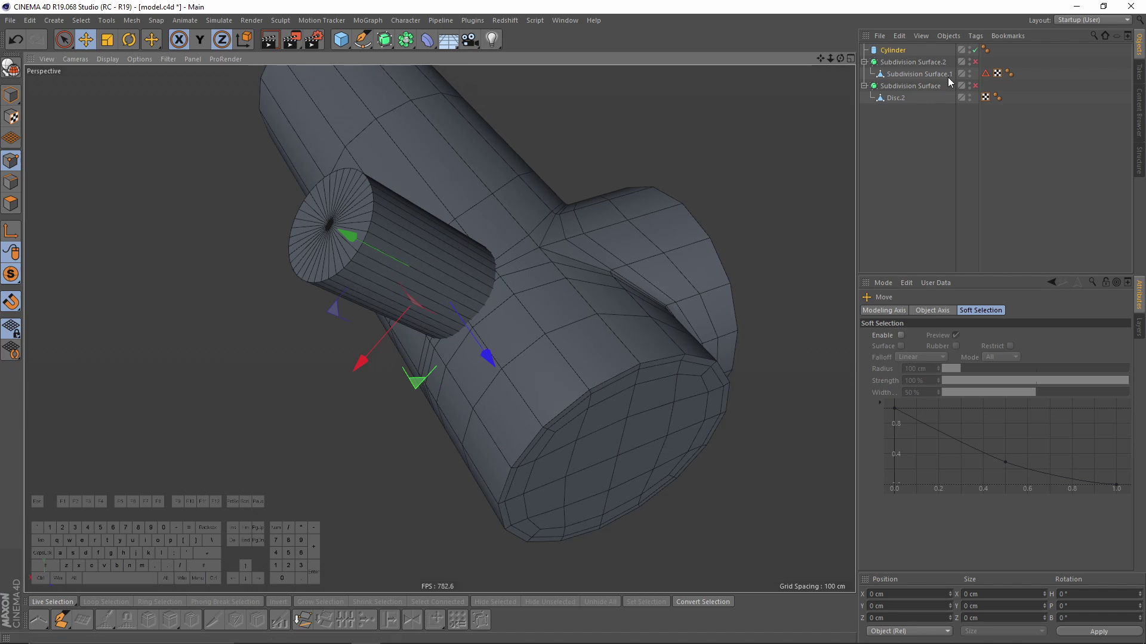
Reduce the small slanted cylinder's radius to 30 cm
{"action": "left_click", "coordinate": [893, 50]}
{"action": "left_click_drag", "start_coordinate": [554, 205], "coordinate": [594, 324], "text": "alt"}
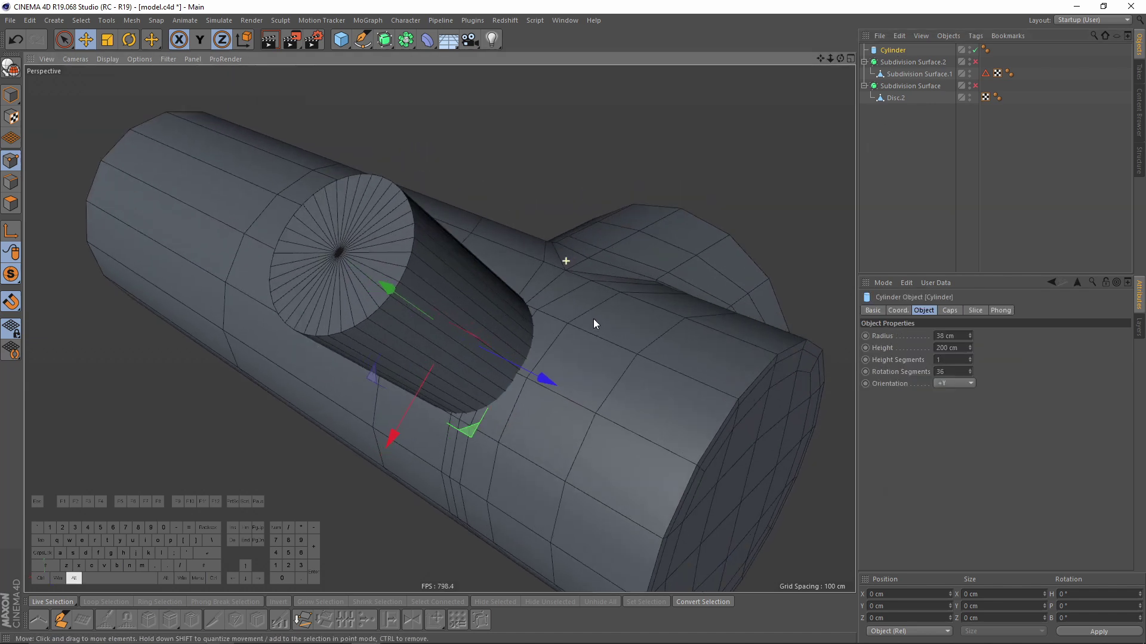
{"action": "left_click", "coordinate": [968, 339]}
{"action": "left_click", "coordinate": [969, 338]}
{"action": "left_click", "coordinate": [968, 338]}
{"action": "left_click", "coordinate": [969, 339]}
{"action": "left_click", "coordinate": [968, 339]}
{"action": "left_click", "coordinate": [968, 338]}
{"action": "left_click", "coordinate": [969, 339]}
{"action": "left_click", "coordinate": [968, 339]}
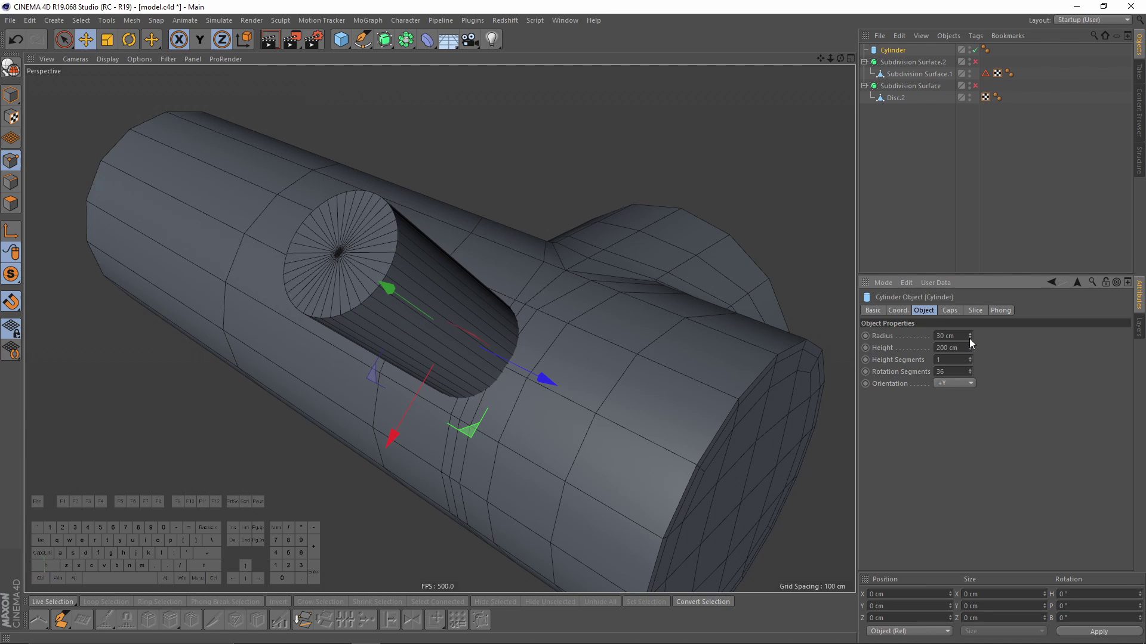
Set the small cylinder's rotation segments to 8
{"action": "left_click_drag", "start_coordinate": [572, 346], "coordinate": [564, 376], "text": "alt"}
{"action": "scroll", "coordinate": [563, 376], "scroll_direction": "up", "scroll_amount": 3}
{"action": "scroll", "coordinate": [516, 349], "scroll_direction": "up", "scroll_amount": 2}
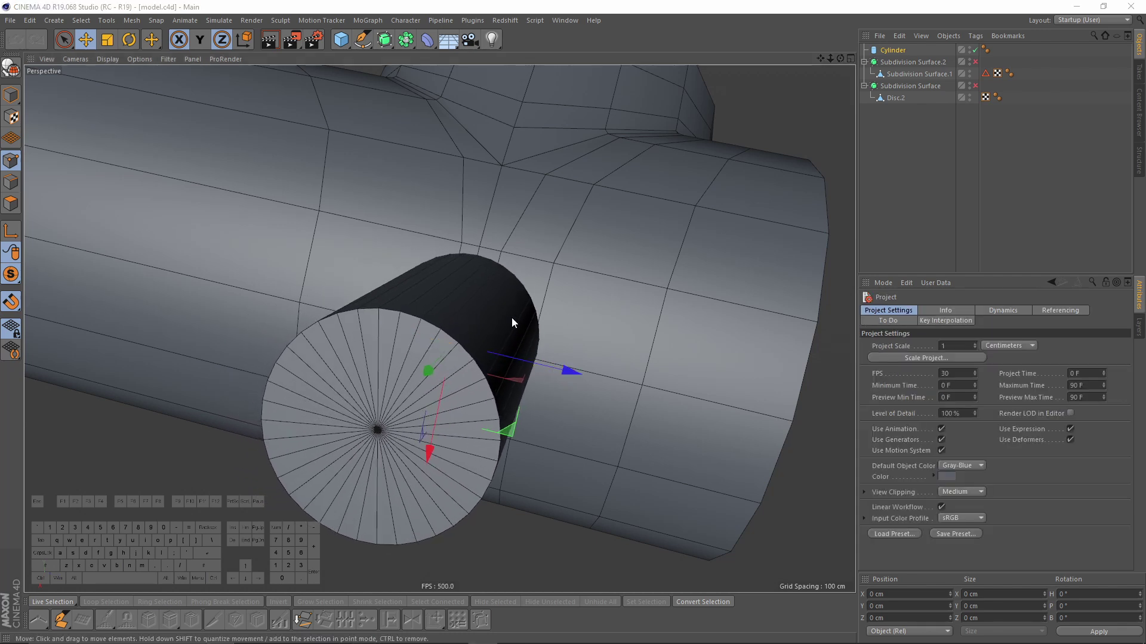
{"action": "left_click_drag", "start_coordinate": [477, 332], "coordinate": [525, 293], "text": "alt"}
{"action": "left_click", "coordinate": [557, 371]}
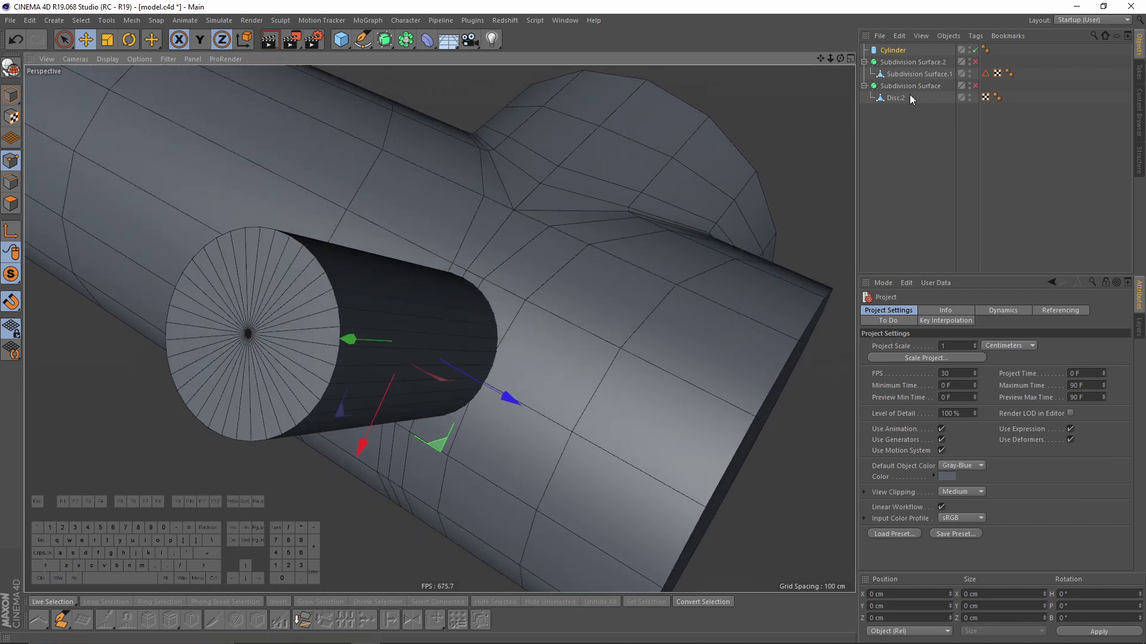
{"action": "left_click", "coordinate": [889, 51]}
{"action": "type", "text": "8"}
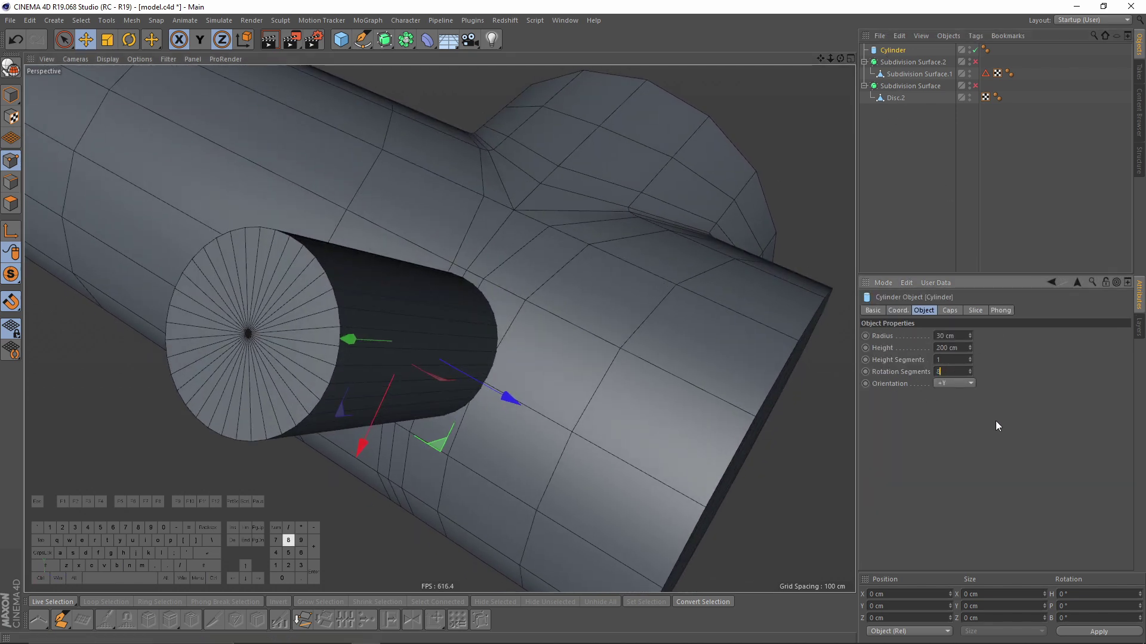
{"action": "key", "text": "Return"}
Slide the body mesh's points beside the small cylinder along their edges so they sit just outside its base
{"action": "left_click_drag", "start_coordinate": [475, 319], "coordinate": [403, 316], "text": "alt"}
{"action": "left_click_drag", "start_coordinate": [530, 181], "coordinate": [529, 299], "text": "alt"}
{"action": "left_click_drag", "start_coordinate": [563, 425], "coordinate": [563, 425]}
{"action": "left_click_drag", "start_coordinate": [563, 424], "coordinate": [566, 264], "text": "alt"}
{"action": "scroll", "coordinate": [567, 263], "scroll_direction": "up", "scroll_amount": 3}
{"action": "left_click", "coordinate": [919, 73]}
{"action": "left_click_drag", "start_coordinate": [458, 284], "coordinate": [568, 302], "text": "alt"}
{"action": "right_click", "coordinate": [591, 289]}
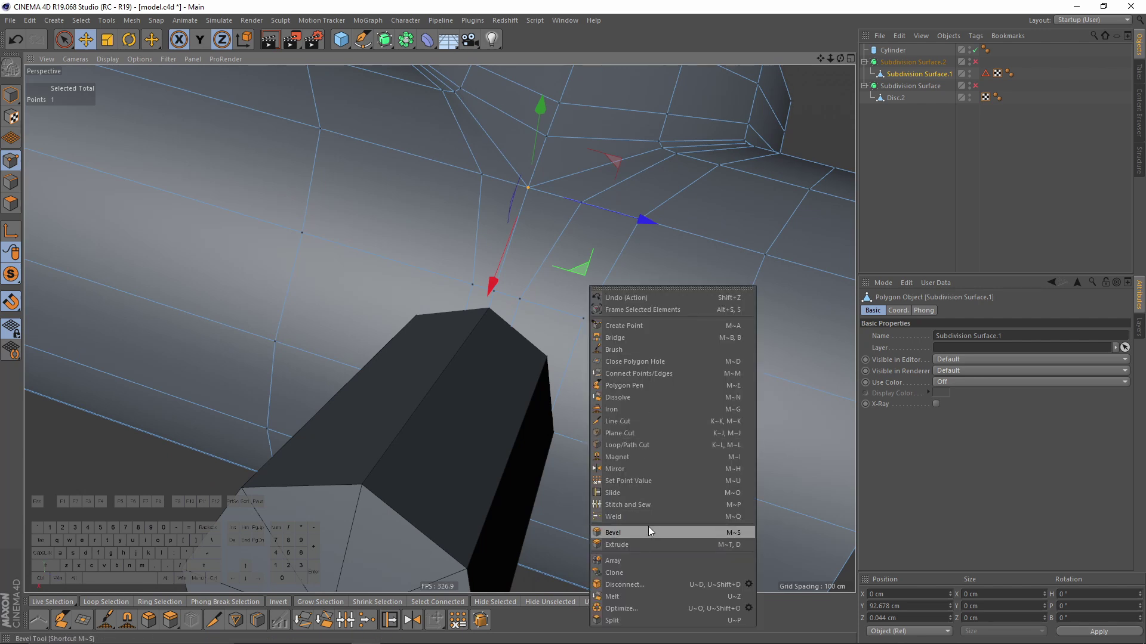
{"action": "left_click", "coordinate": [897, 76]}
{"action": "left_click_drag", "start_coordinate": [609, 213], "coordinate": [589, 298], "text": "alt"}
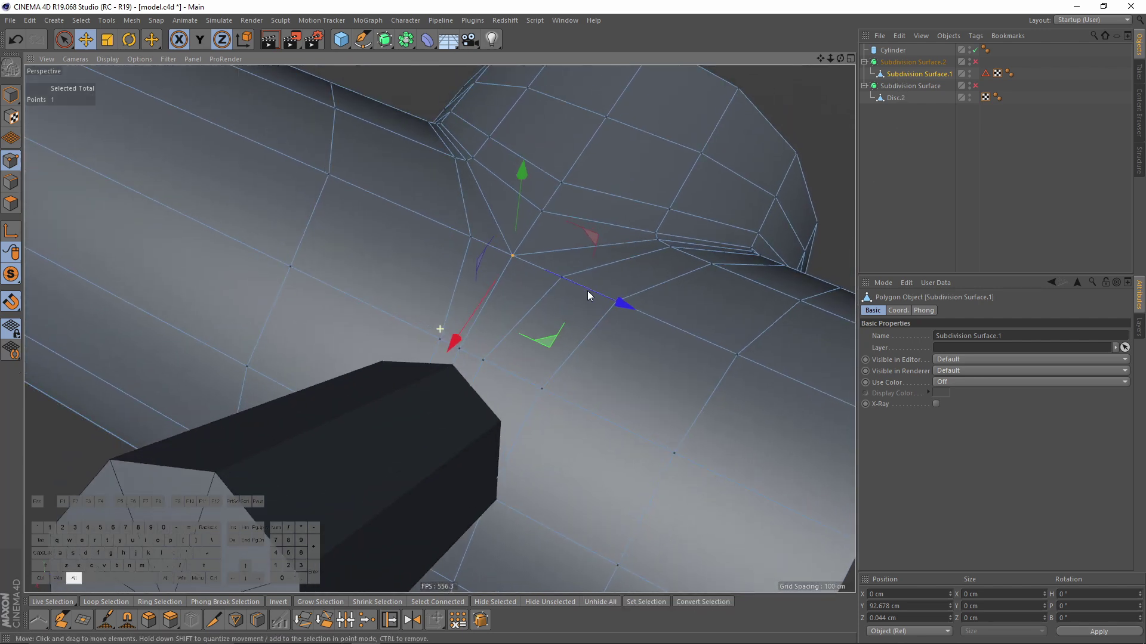
{"action": "right_click", "coordinate": [588, 297]}
{"action": "left_click", "coordinate": [585, 511]}
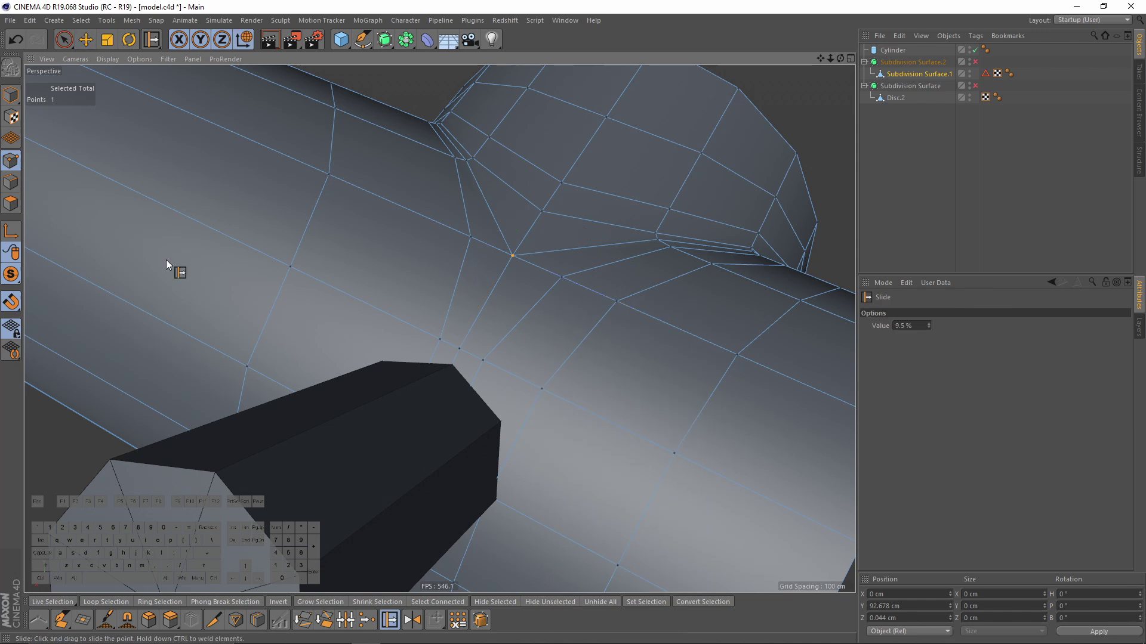
{"action": "scroll", "coordinate": [454, 342], "scroll_direction": "up", "scroll_amount": 3}
{"action": "mouse_move", "coordinate": [453, 342]}
{"action": "left_mouse_down", "text": "alt"}
{"action": "mouse_move", "coordinate": [463, 343]}
{"action": "mouse_move", "coordinate": [432, 346]}
{"action": "mouse_move", "coordinate": [489, 345]}
{"action": "mouse_move", "coordinate": [470, 354]}
{"action": "mouse_move", "coordinate": [490, 324]}
{"action": "mouse_move", "coordinate": [478, 305]}
{"action": "mouse_move", "coordinate": [519, 306]}
{"action": "mouse_move", "coordinate": [480, 302]}
{"action": "mouse_move", "coordinate": [434, 448]}
{"action": "mouse_move", "coordinate": [395, 305]}
{"action": "mouse_move", "coordinate": [395, 463]}
{"action": "mouse_move", "coordinate": [389, 403]}
{"action": "left_mouse_up", "text": "alt"}
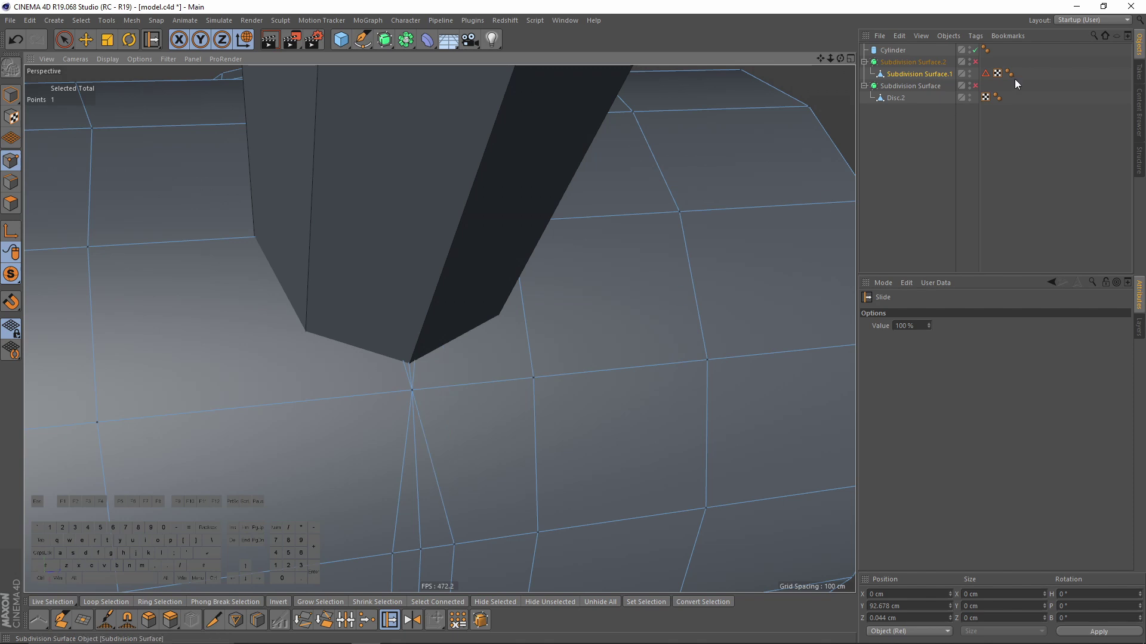
Hide and show the small cylinder to adjust the surrounding body points, sliding them clear of its base
{"action": "left_click", "coordinate": [975, 49]}
{"action": "left_click_drag", "start_coordinate": [397, 223], "coordinate": [438, 320], "text": "alt"}
{"action": "left_click", "coordinate": [975, 49]}
{"action": "left_click_drag", "start_coordinate": [454, 263], "coordinate": [435, 280], "text": "alt"}
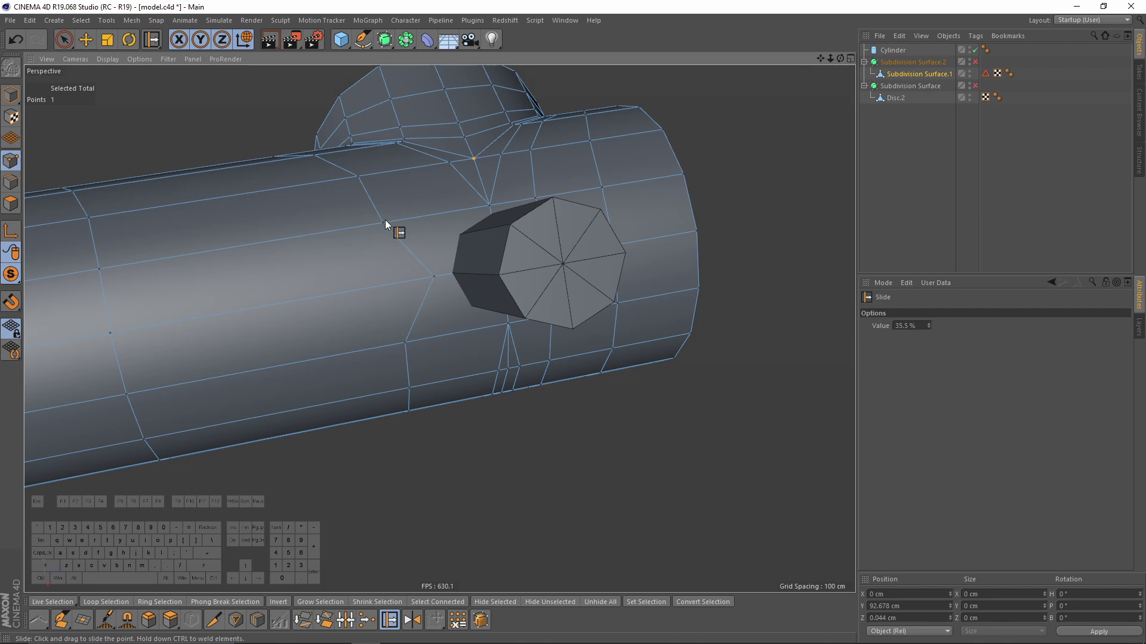
{"action": "left_click_drag", "start_coordinate": [381, 223], "coordinate": [882, 113]}
Create a Boole object and place the body mesh and the small cylinder under it, with the body first
{"action": "left_click", "coordinate": [882, 114]}
{"action": "left_click_drag", "start_coordinate": [406, 40], "coordinate": [631, 55]}
{"action": "left_click_drag", "start_coordinate": [902, 89], "coordinate": [897, 61]}
{"action": "left_click", "coordinate": [899, 85]}
{"action": "left_click", "coordinate": [895, 85]}
{"action": "left_click", "coordinate": [893, 51]}
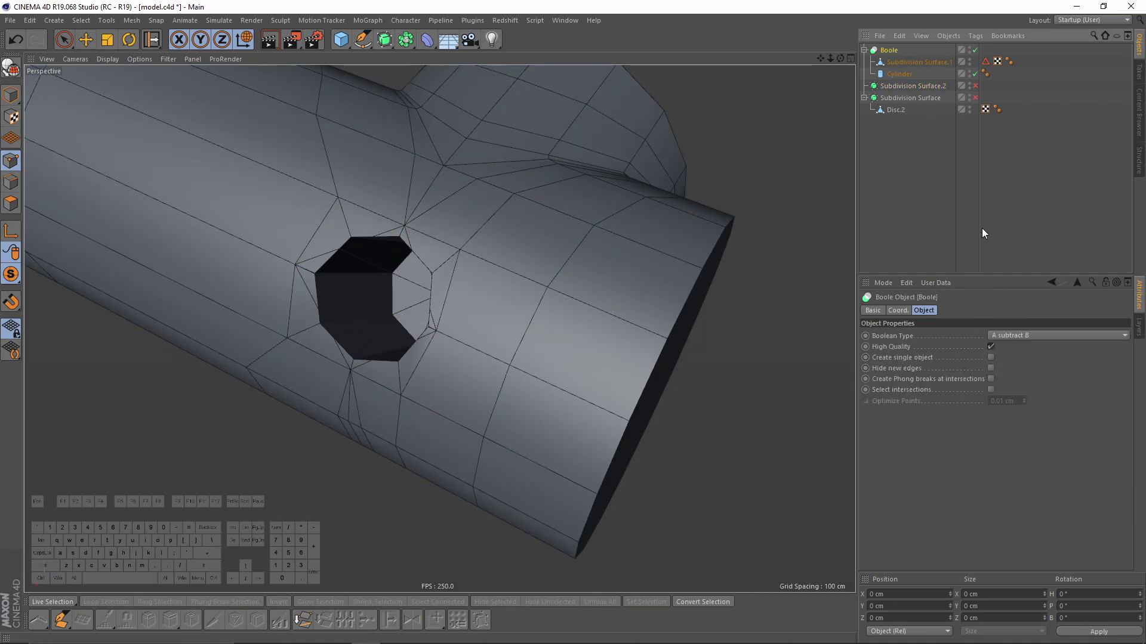
Set the Boole to A union B and enable Create single object and Hide new edges
{"action": "left_click", "coordinate": [1011, 335]}
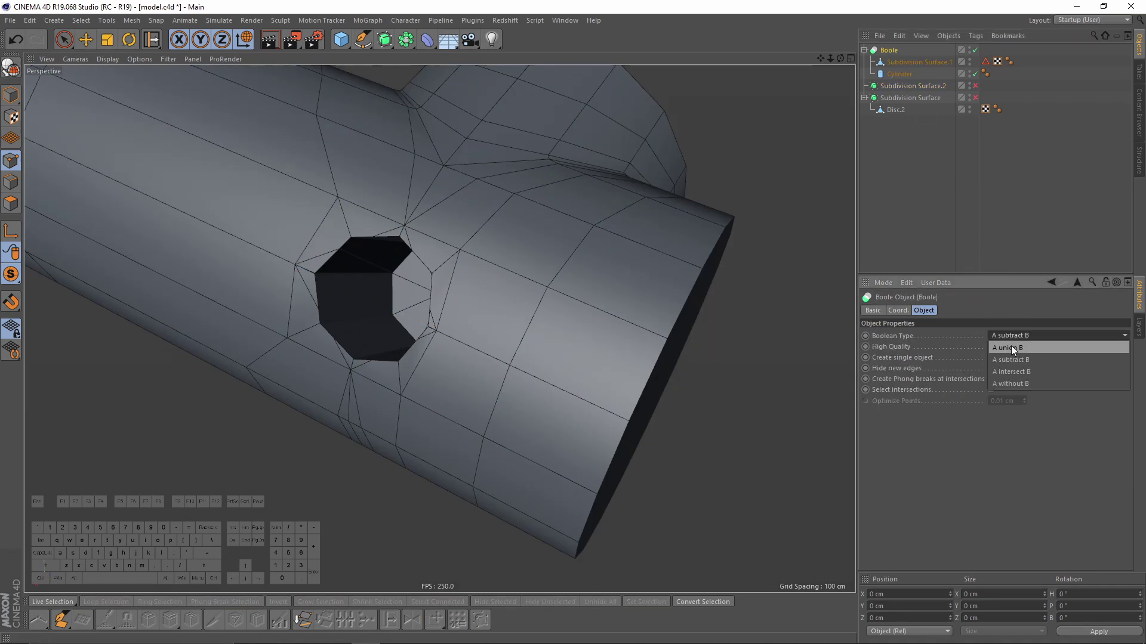
{"action": "left_click", "coordinate": [1033, 349]}
{"action": "left_click_drag", "start_coordinate": [823, 310], "coordinate": [1037, 385], "text": "alt"}
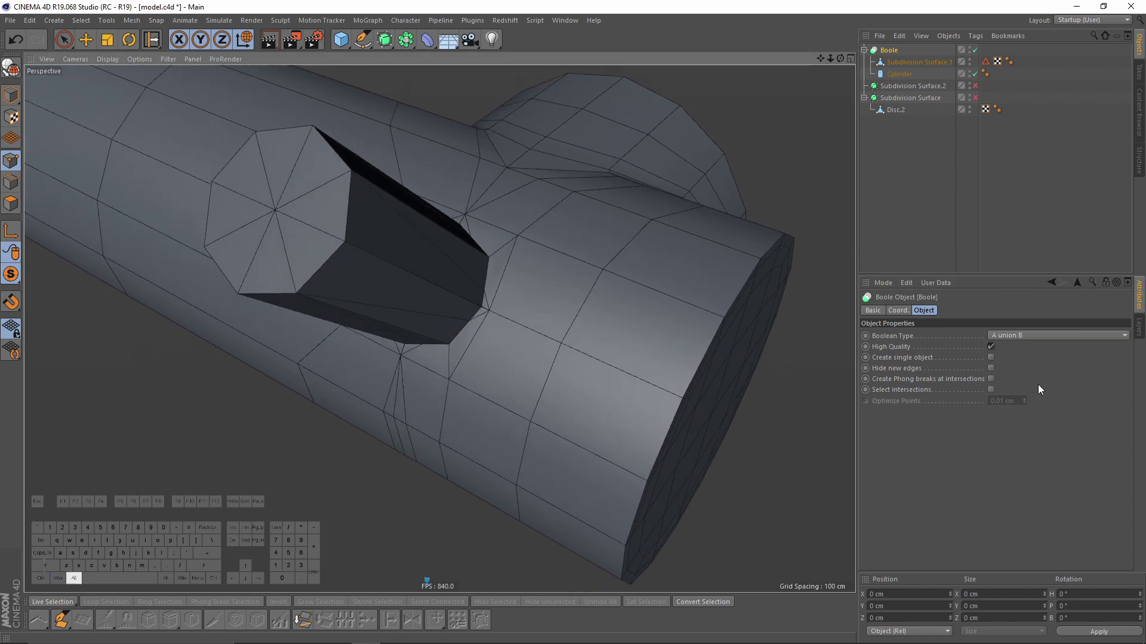
{"action": "left_click", "coordinate": [991, 358]}
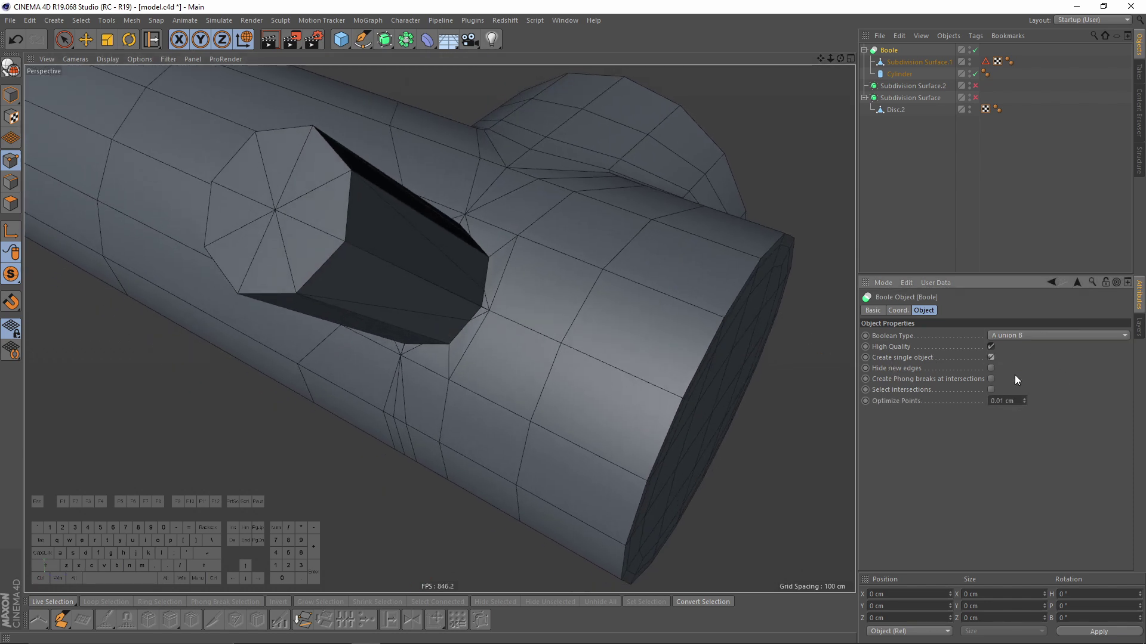
{"action": "left_click", "coordinate": [991, 368]}
Make the Boole editable and ungroup the resulting single mesh from its parent
{"action": "left_click_drag", "start_coordinate": [668, 268], "coordinate": [843, 143], "text": "alt"}
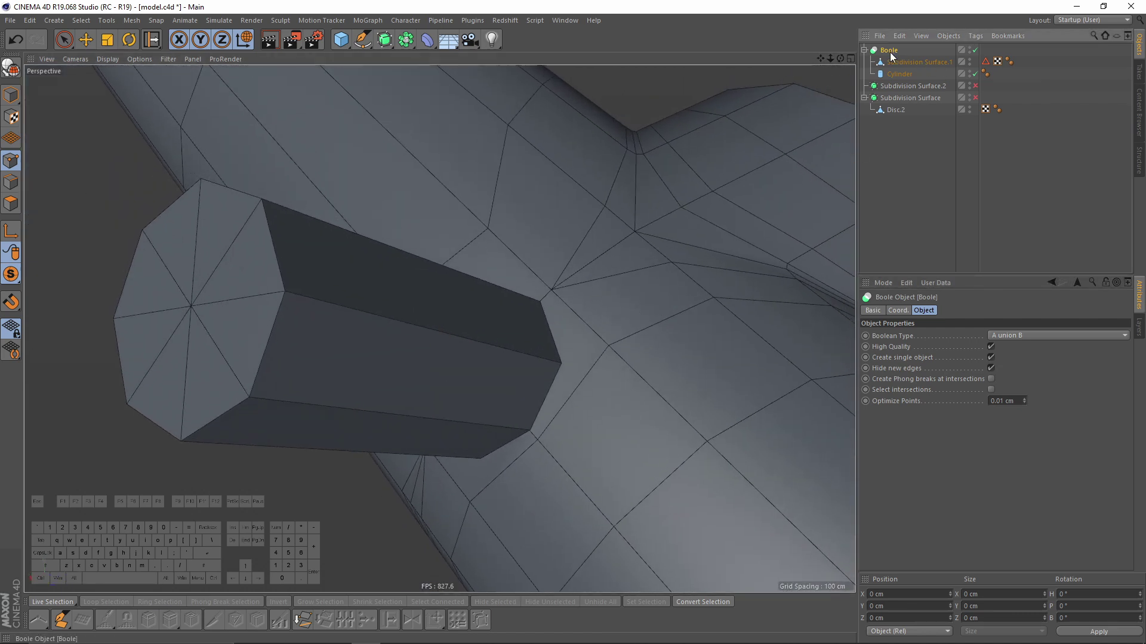
{"action": "key", "text": "c"}
{"action": "left_click", "coordinate": [865, 51]}
{"action": "left_click", "coordinate": [900, 62]}
{"action": "left_click", "coordinate": [888, 50]}
{"action": "key", "text": "shift+g"}
Select the four clustered points at the upper corner of the small cylinder's base and weld them into the corner
{"action": "left_click_drag", "start_coordinate": [549, 283], "coordinate": [519, 213], "text": "alt"}
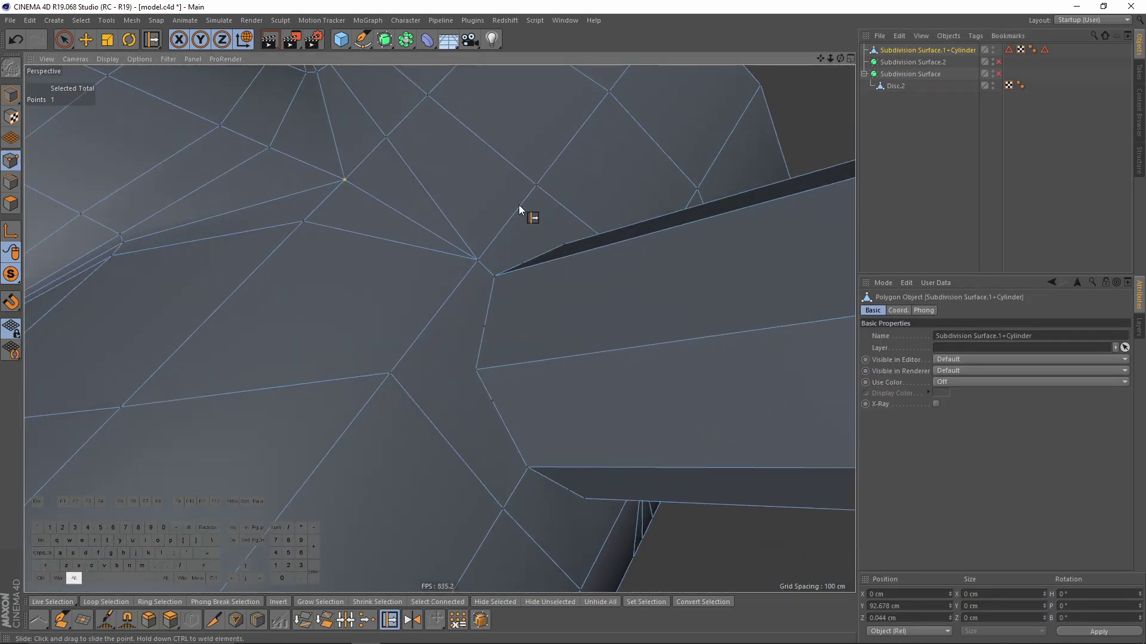
{"action": "left_click", "coordinate": [63, 39]}
{"action": "left_click_drag", "start_coordinate": [514, 287], "coordinate": [488, 256], "text": "alt"}
{"action": "left_click_drag", "start_coordinate": [447, 287], "coordinate": [439, 325]}
{"action": "right_click", "coordinate": [601, 281]}
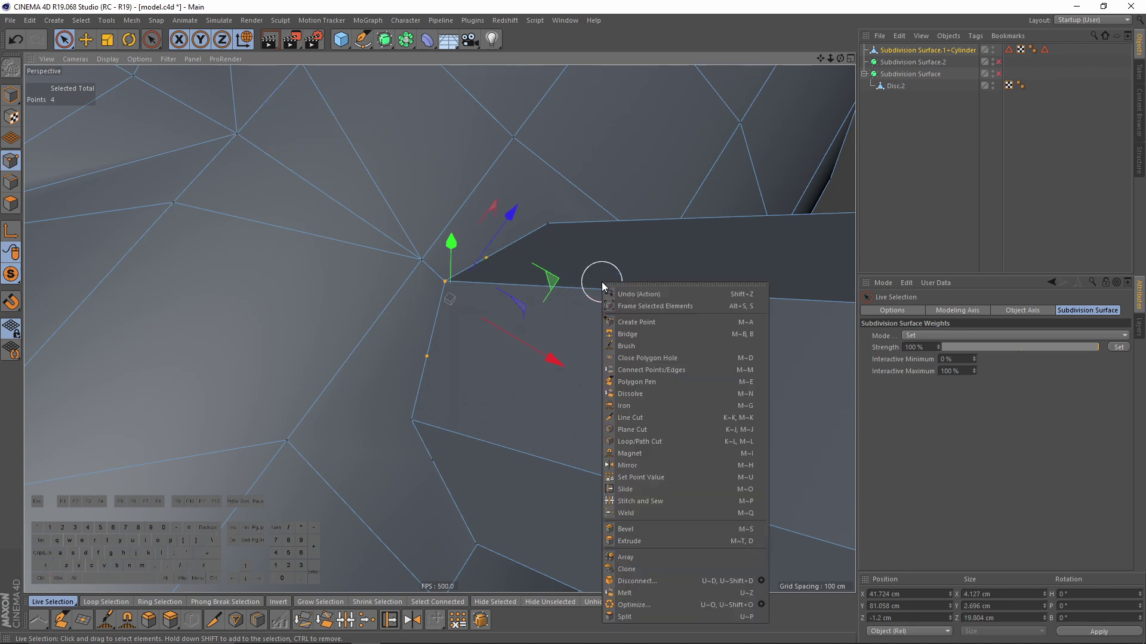
{"action": "left_click", "coordinate": [640, 512]}
{"action": "left_click", "coordinate": [447, 284]}
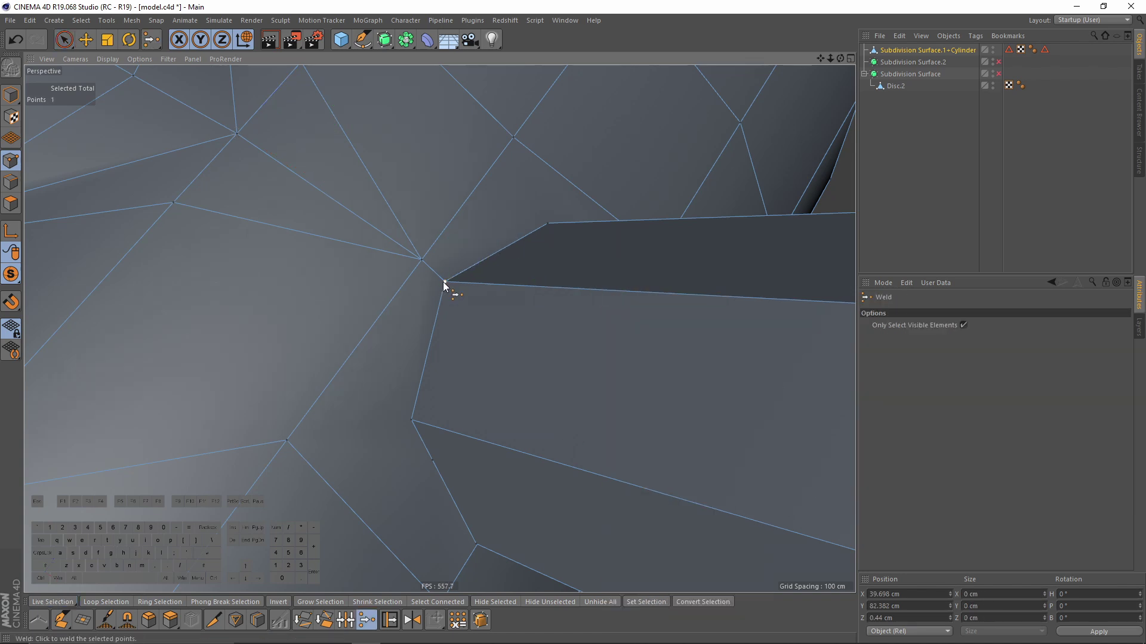
Weld the extra points at the neighbouring corners of the small cylinder's base into single corner points
{"action": "scroll", "coordinate": [471, 295], "scroll_direction": "up", "scroll_amount": 5}
{"action": "key", "text": "space"}
{"action": "key", "text": "space"}
{"action": "left_click_drag", "start_coordinate": [440, 282], "coordinate": [429, 304], "text": "alt"}
{"action": "key", "text": "space"}
{"action": "scroll", "coordinate": [460, 315], "scroll_direction": "up", "scroll_amount": 3}
{"action": "left_click", "coordinate": [447, 292]}
{"action": "key", "text": "space"}
{"action": "scroll", "coordinate": [447, 292], "scroll_direction": "up", "scroll_amount": 3}
{"action": "left_click", "coordinate": [448, 295]}
Weld the remaining clusters of extra points around the other side of the small cylinder's base into its corners
{"action": "scroll", "coordinate": [454, 296], "scroll_direction": "down", "scroll_amount": 5}
{"action": "left_click_drag", "start_coordinate": [355, 300], "coordinate": [386, 448], "text": "alt"}
{"action": "key", "text": "space"}
{"action": "key", "text": "space"}
{"action": "left_click", "coordinate": [371, 283]}
{"action": "scroll", "coordinate": [388, 292], "scroll_direction": "up", "scroll_amount": 3}
{"action": "key", "text": "space"}
{"action": "left_click", "coordinate": [327, 300]}
{"action": "key", "text": "space"}
{"action": "key", "text": "space"}
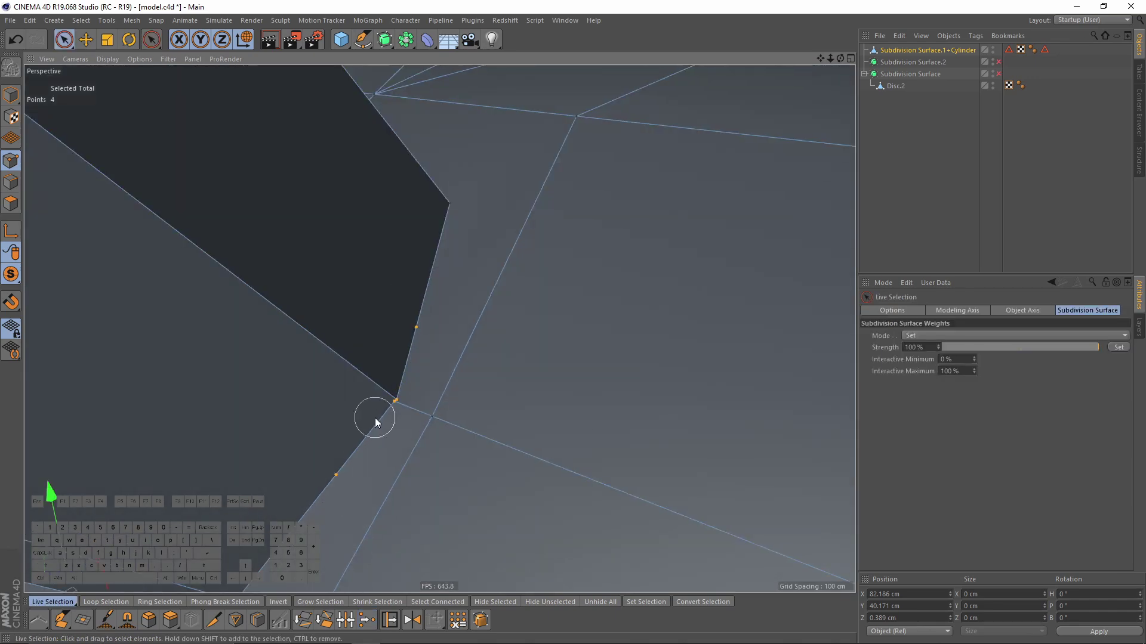
{"action": "left_click", "coordinate": [397, 401]}
{"action": "key", "text": "space"}
Use Line Cut to connect the first unconnected corners of the small cylinder's base to the adjacent body points
{"action": "left_click_drag", "start_coordinate": [397, 402], "coordinate": [489, 231], "text": "alt"}
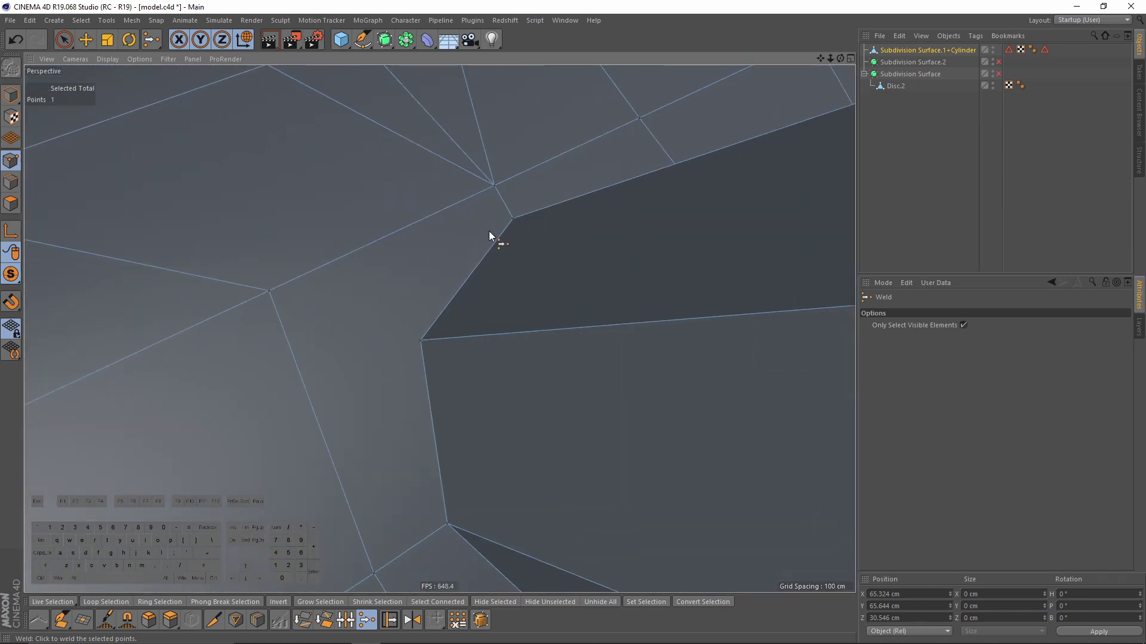
{"action": "right_click", "coordinate": [488, 231]}
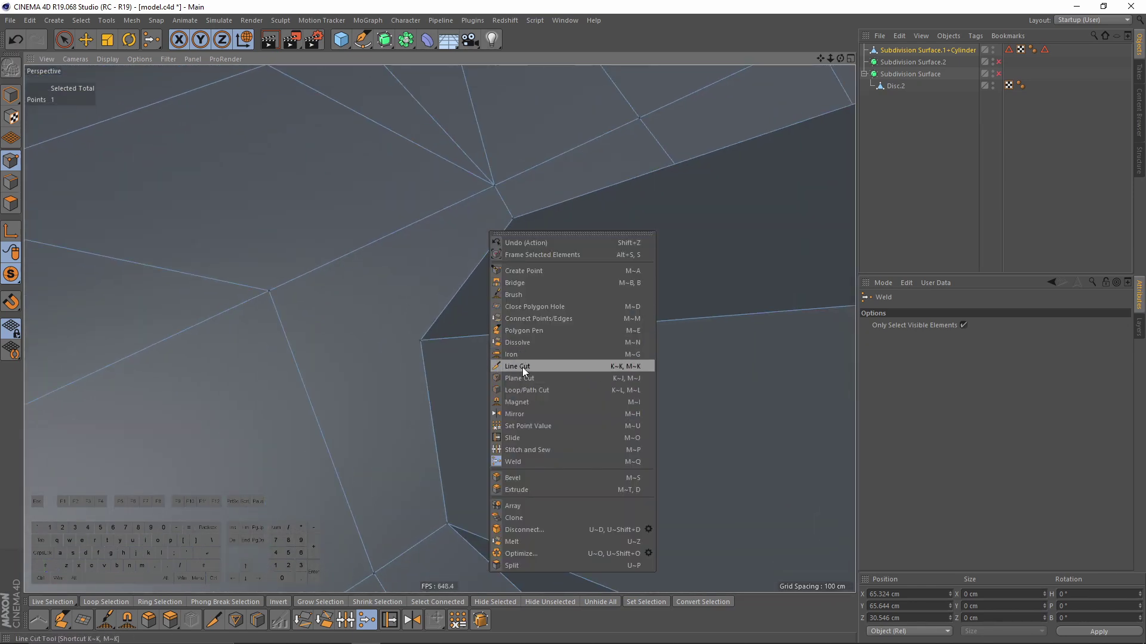
{"action": "left_click", "coordinate": [517, 367]}
{"action": "middle_click_drag", "start_coordinate": [422, 340], "coordinate": [535, 339], "text": "alt"}
{"action": "left_click", "coordinate": [535, 339]}
{"action": "left_click_drag", "start_coordinate": [385, 289], "coordinate": [545, 280], "text": "alt"}
{"action": "left_click", "coordinate": [537, 266]}
Cut edges from the two lower side corners of the small cylinder's base to the nearest body points
{"action": "left_click_drag", "start_coordinate": [456, 340], "coordinate": [517, 356], "text": "alt"}
{"action": "left_click", "coordinate": [489, 369]}
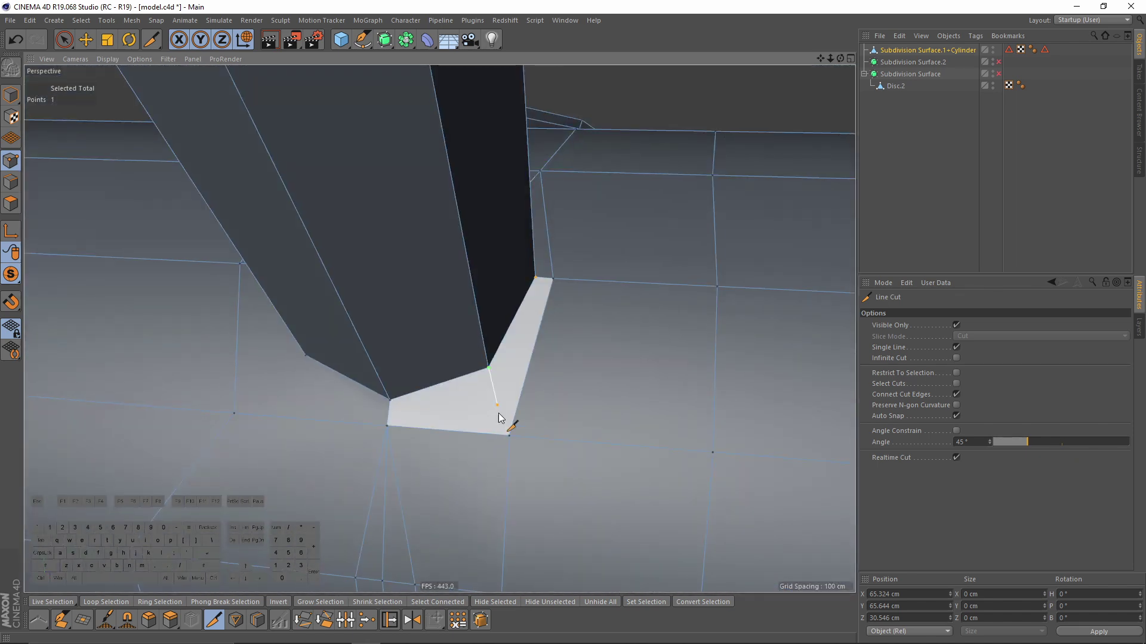
{"action": "left_click", "coordinate": [511, 440]}
{"action": "left_click_drag", "start_coordinate": [511, 439], "coordinate": [513, 298], "text": "alt"}
{"action": "left_click", "coordinate": [511, 296]}
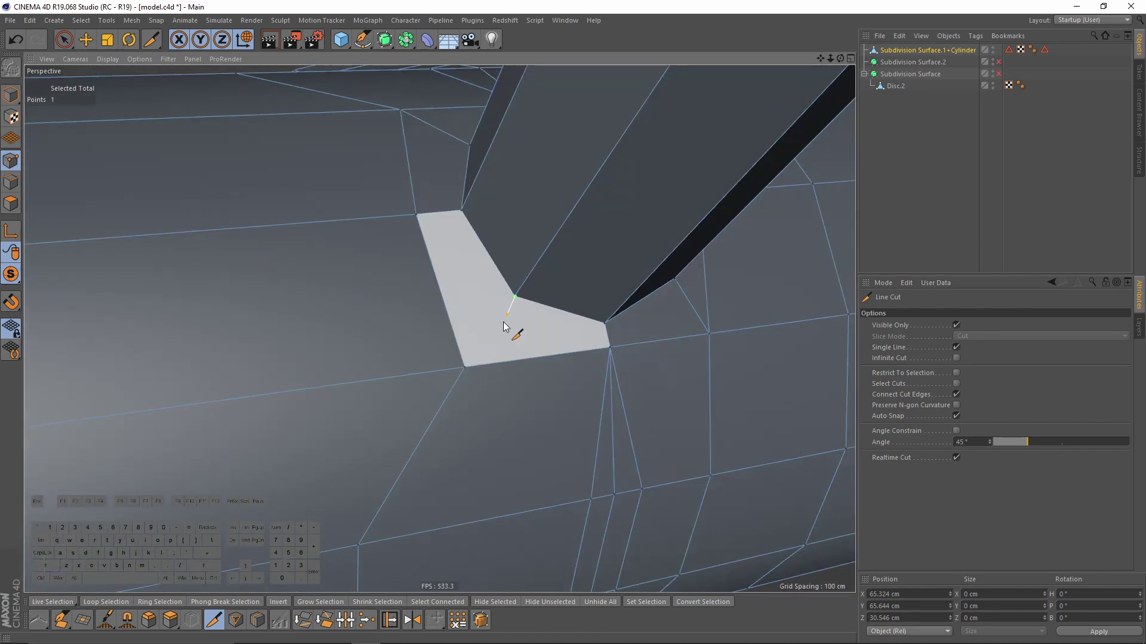
{"action": "left_click", "coordinate": [469, 367]}
Cut two diagonal edges below the small cylinder, joining its flanking body points to the outer lines of the narrow edge fan
{"action": "left_click_drag", "start_coordinate": [469, 367], "coordinate": [442, 353], "text": "alt"}
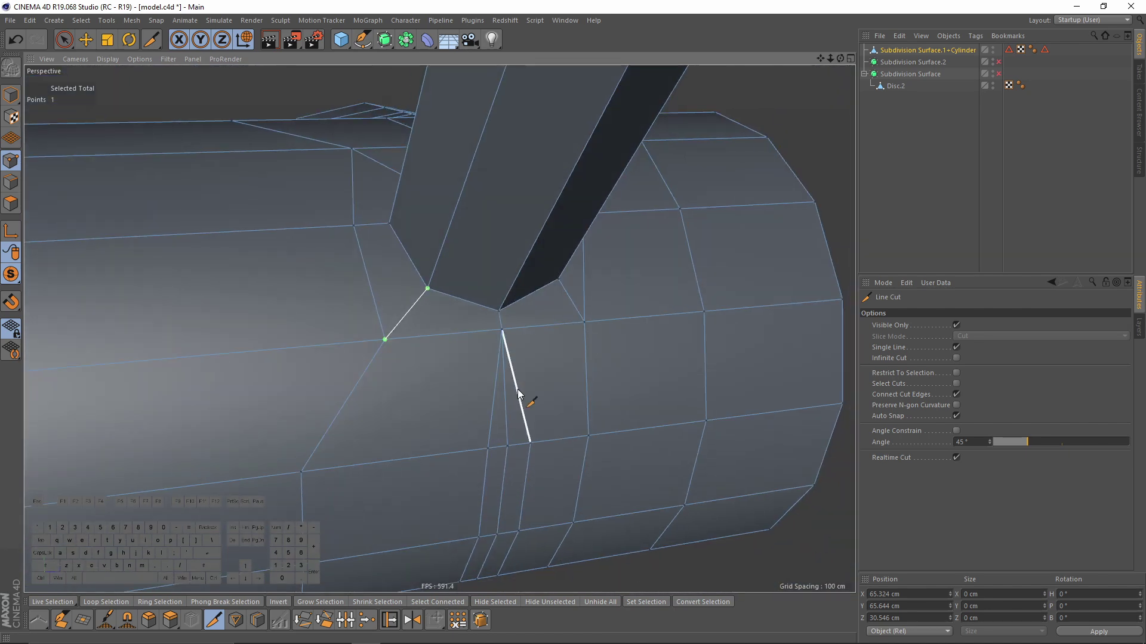
{"action": "left_click_drag", "start_coordinate": [517, 389], "coordinate": [497, 428], "text": "alt"}
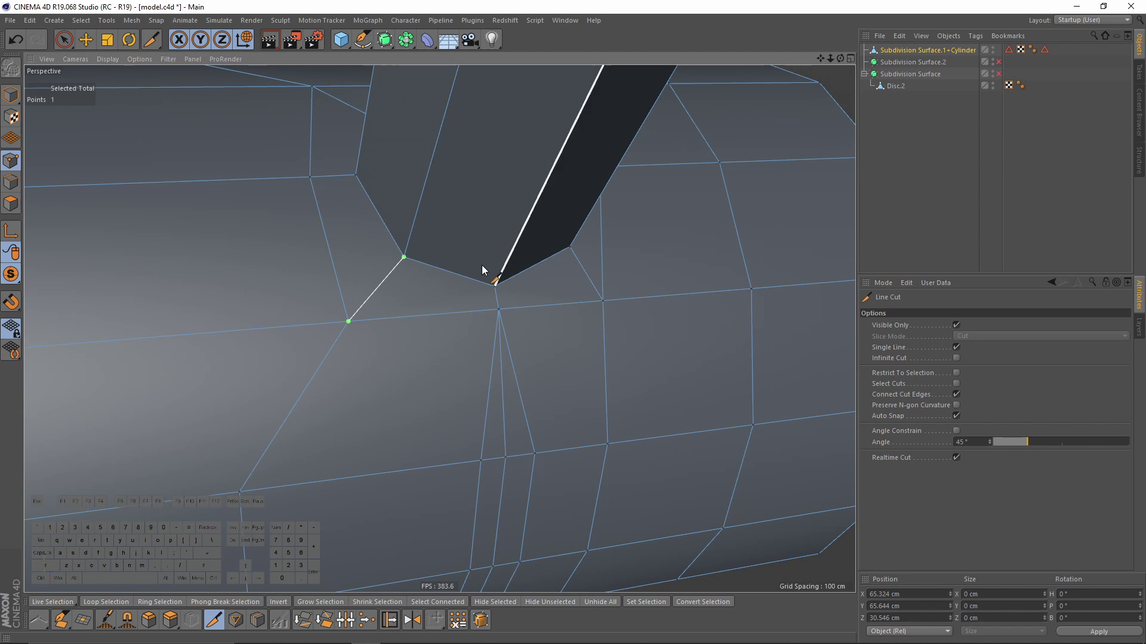
{"action": "left_click", "coordinate": [479, 462]}
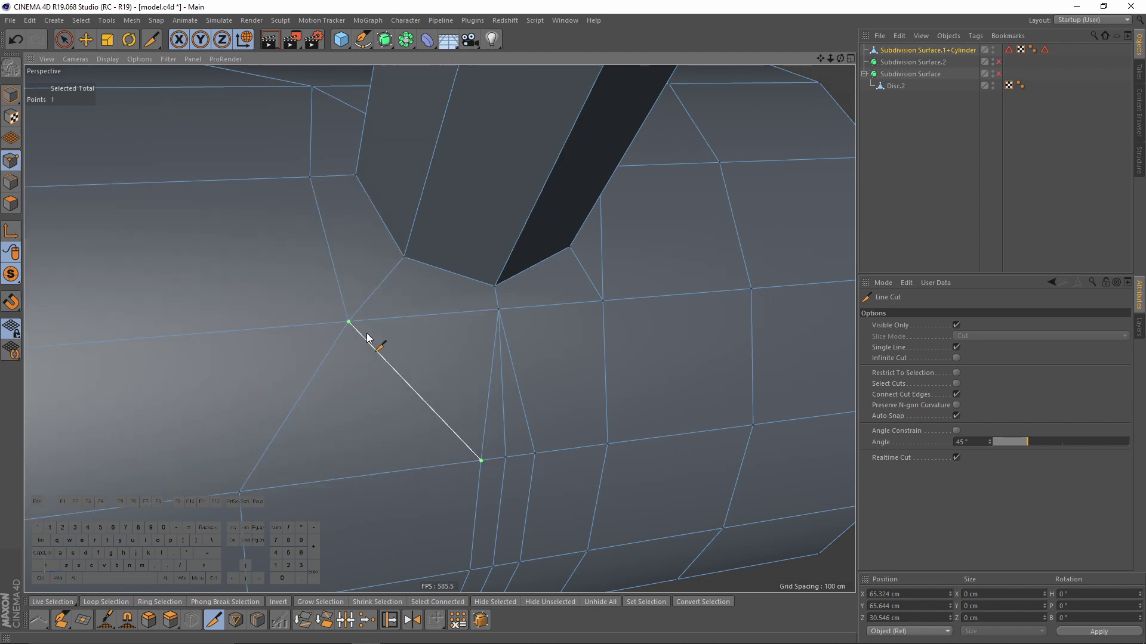
{"action": "left_click", "coordinate": [535, 453]}
{"action": "left_click", "coordinate": [603, 302]}
Dissolve the two outer edges of the narrow fan converging below the small cylinder's base
{"action": "left_click", "coordinate": [11, 182]}
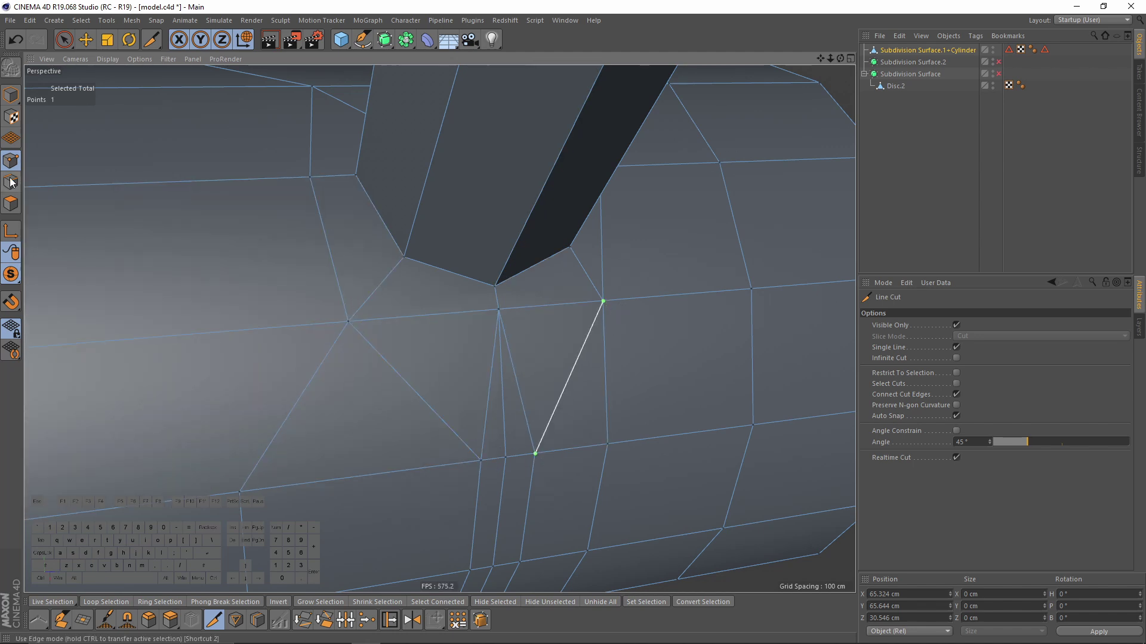
{"action": "key", "text": "e"}
{"action": "left_click", "coordinate": [495, 379]}
{"action": "left_click", "coordinate": [516, 382], "text": "shift"}
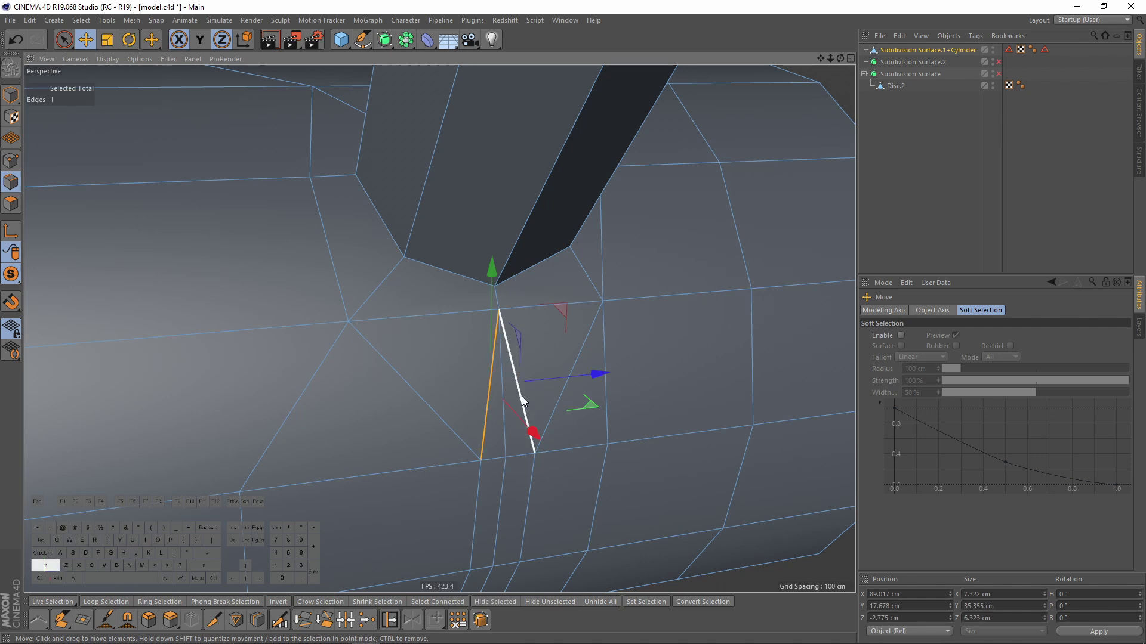
{"action": "right_click", "coordinate": [701, 288]}
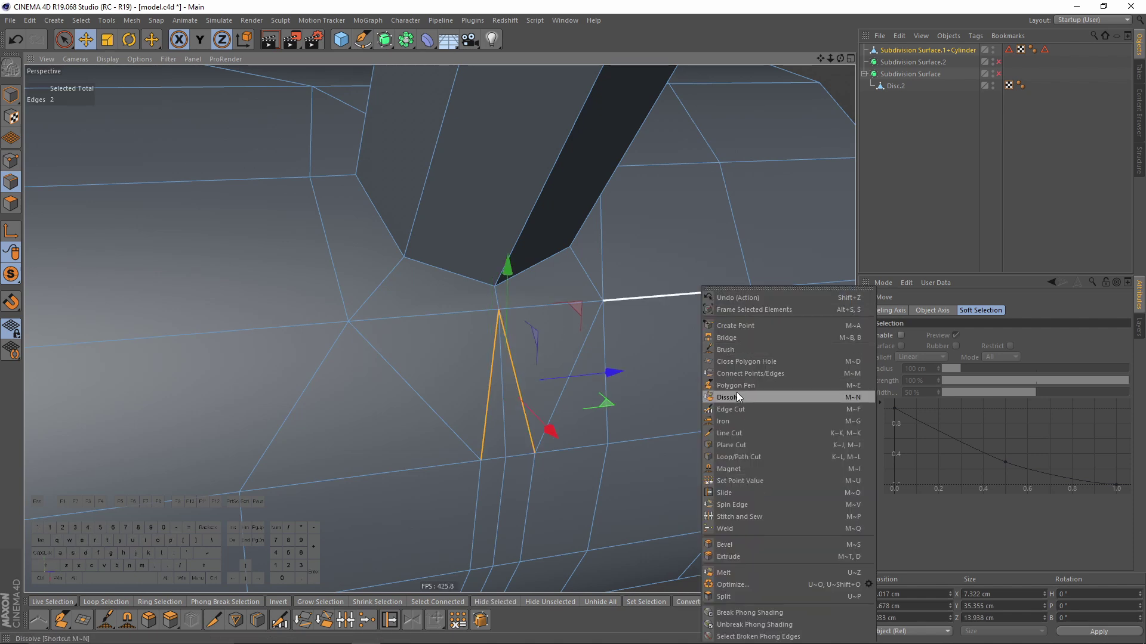
{"action": "left_click", "coordinate": [727, 397]}
Cut two diagonal edges above the small cylinder, joining its flanking body points to the points beside the junction apex
{"action": "left_click_drag", "start_coordinate": [728, 396], "coordinate": [411, 454], "text": "alt"}
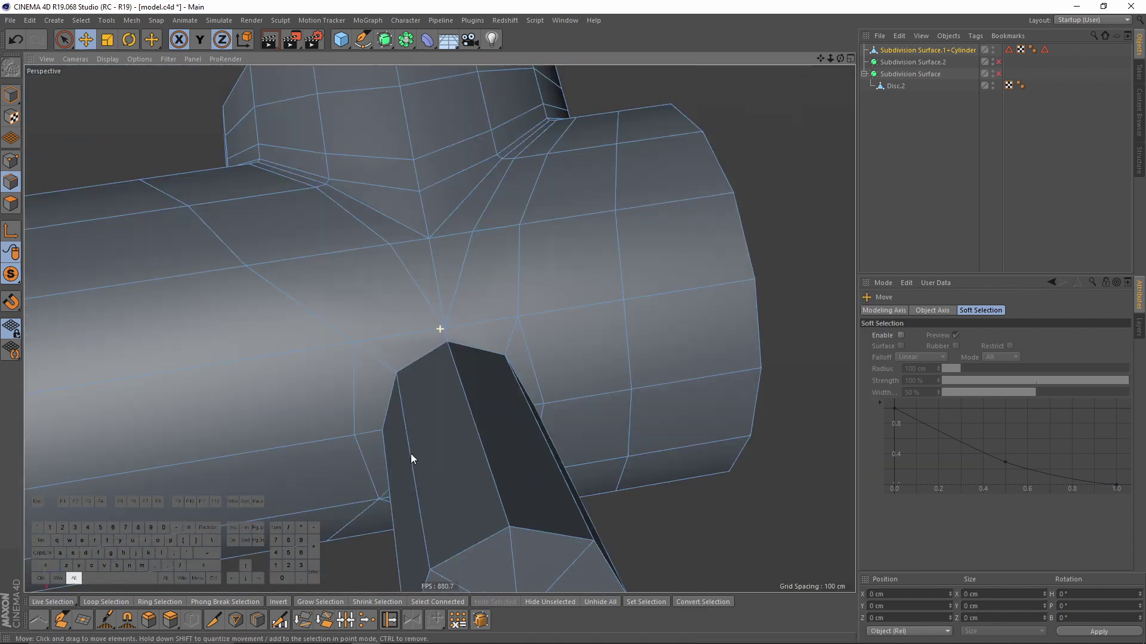
{"action": "right_click_drag", "start_coordinate": [410, 454], "coordinate": [396, 314], "text": "alt"}
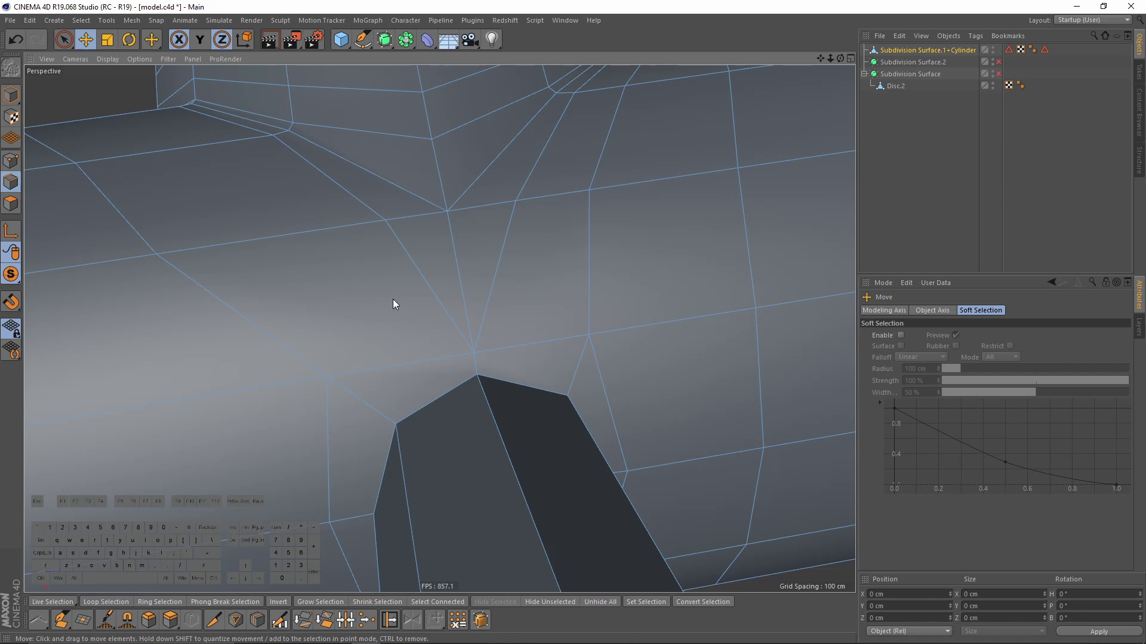
{"action": "key", "text": "k"}
{"action": "key", "text": "k"}
{"action": "left_click", "coordinate": [384, 222]}
{"action": "left_click_drag", "start_coordinate": [381, 284], "coordinate": [352, 357], "text": "alt"}
{"action": "left_click", "coordinate": [337, 377]}
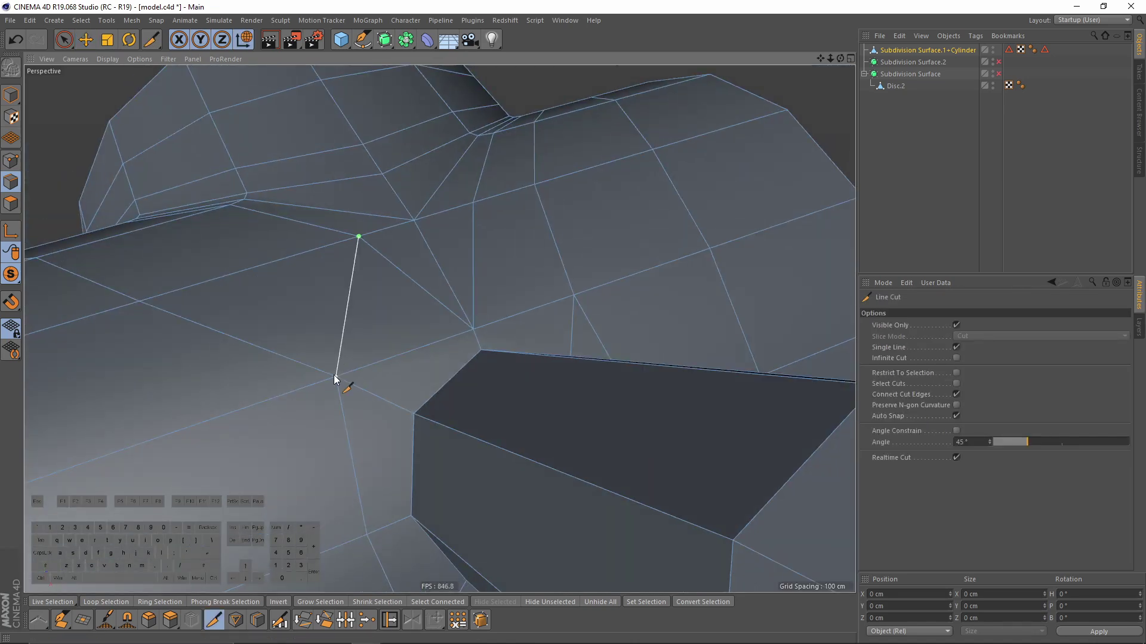
{"action": "left_click", "coordinate": [473, 204]}
{"action": "left_click", "coordinate": [573, 292]}
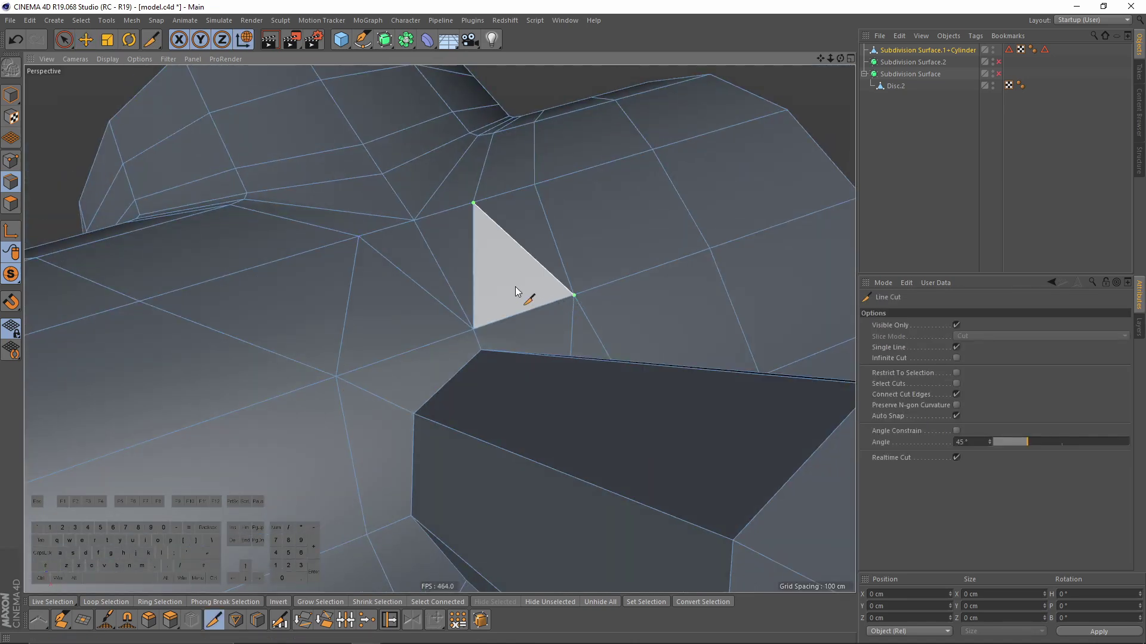
Dissolve the two old edges converging at the body point directly above the small cylinder's base
{"action": "key", "text": "e"}
{"action": "left_click", "coordinate": [473, 280]}
{"action": "right_click", "coordinate": [654, 322]}
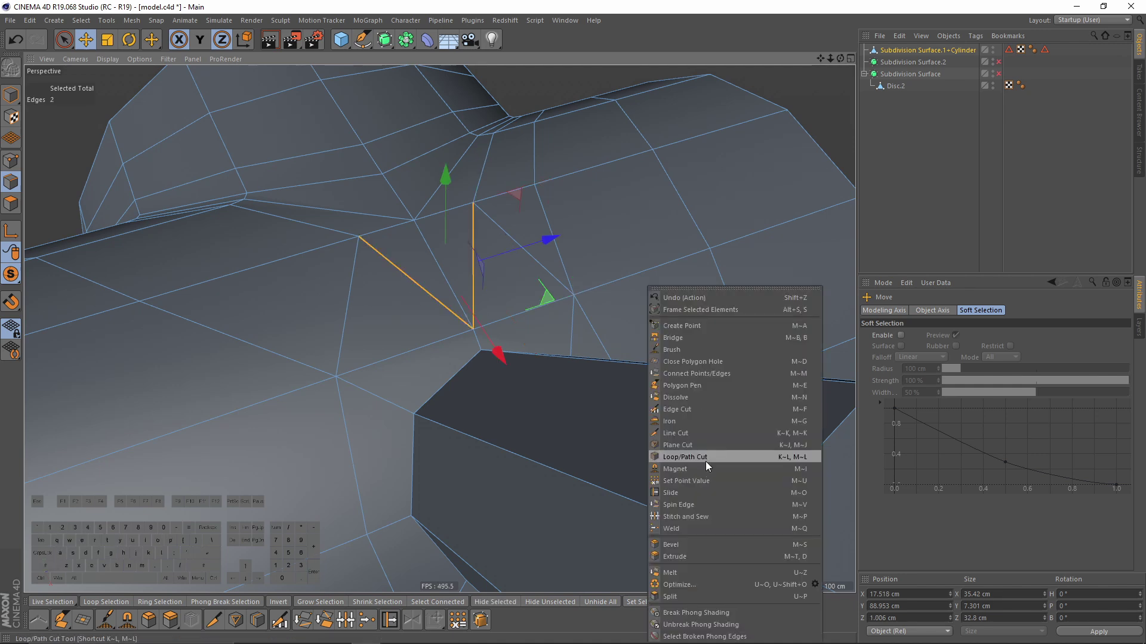
{"action": "left_click", "coordinate": [670, 397]}
{"action": "right_click_drag", "start_coordinate": [670, 396], "coordinate": [496, 306], "text": "alt"}
{"action": "mouse_move", "coordinate": [485, 305]}
{"action": "left_mouse_down", "text": "alt"}
{"action": "mouse_move", "coordinate": [504, 274]}
{"action": "mouse_move", "coordinate": [467, 296]}
{"action": "left_mouse_up", "text": "alt"}
Cut a new edge line down the body beside the small cylinder, joining the outer ends of its upper and lower diagonals
{"action": "left_click", "coordinate": [442, 258]}
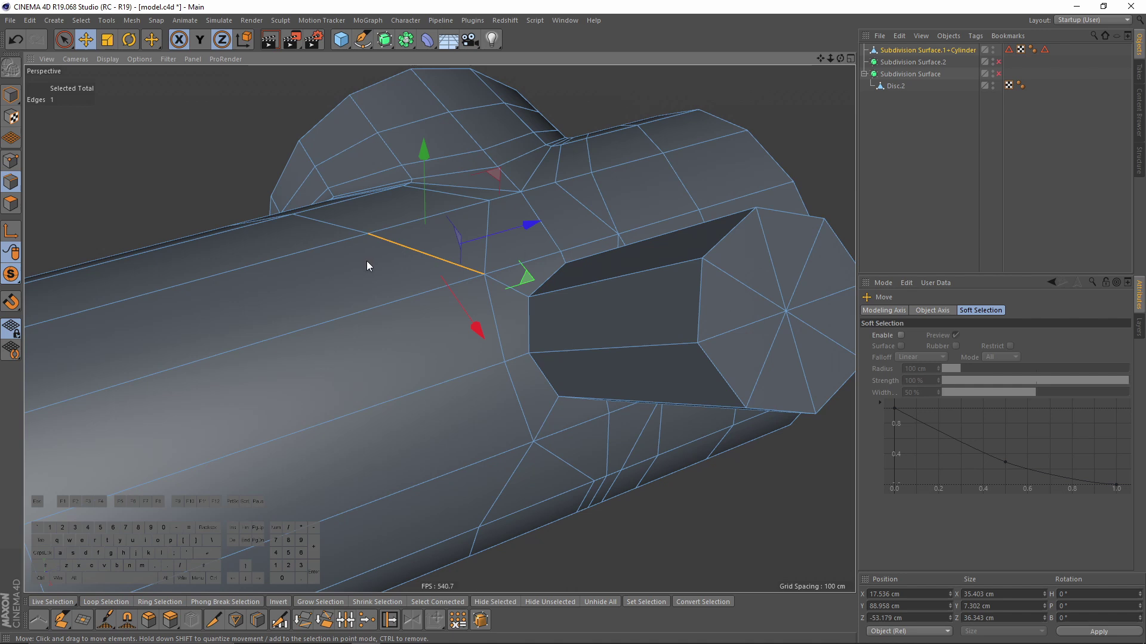
{"action": "right_click", "coordinate": [526, 371]}
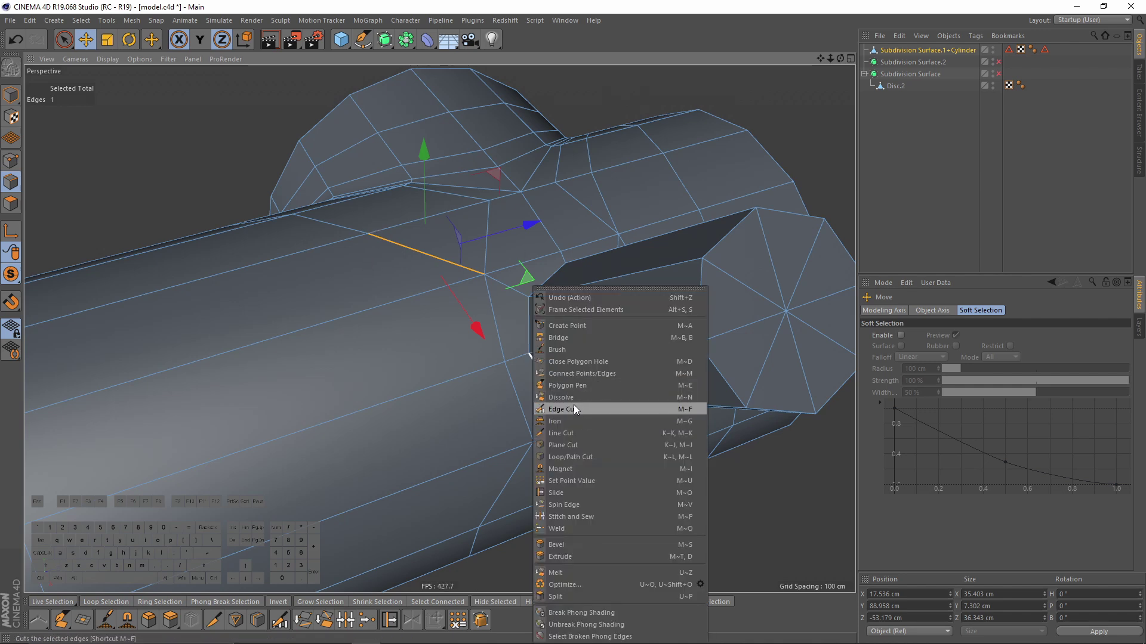
{"action": "left_click", "coordinate": [561, 434]}
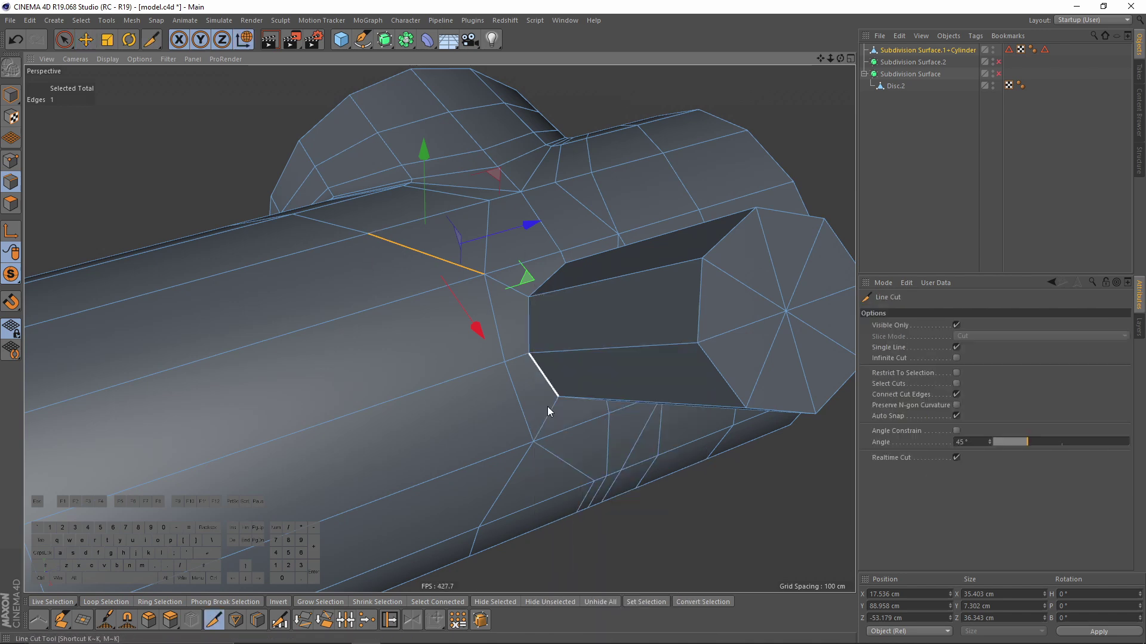
{"action": "scroll", "coordinate": [394, 238], "scroll_direction": "up", "scroll_amount": 3}
{"action": "left_click", "coordinate": [373, 224]}
{"action": "left_click", "coordinate": [413, 290]}
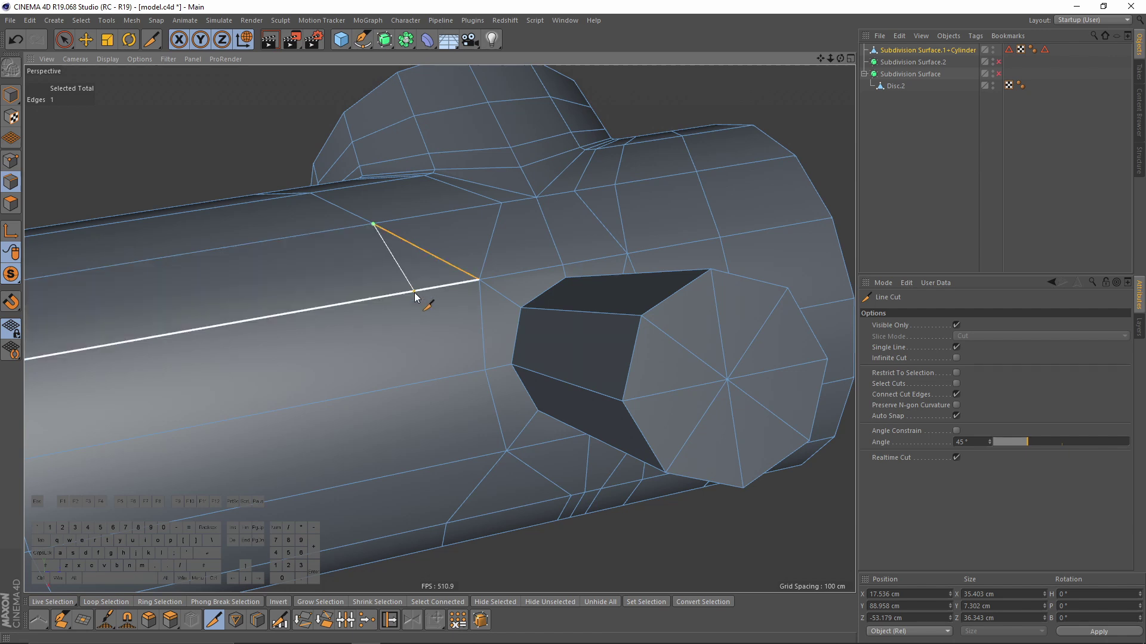
{"action": "left_click", "coordinate": [441, 379]}
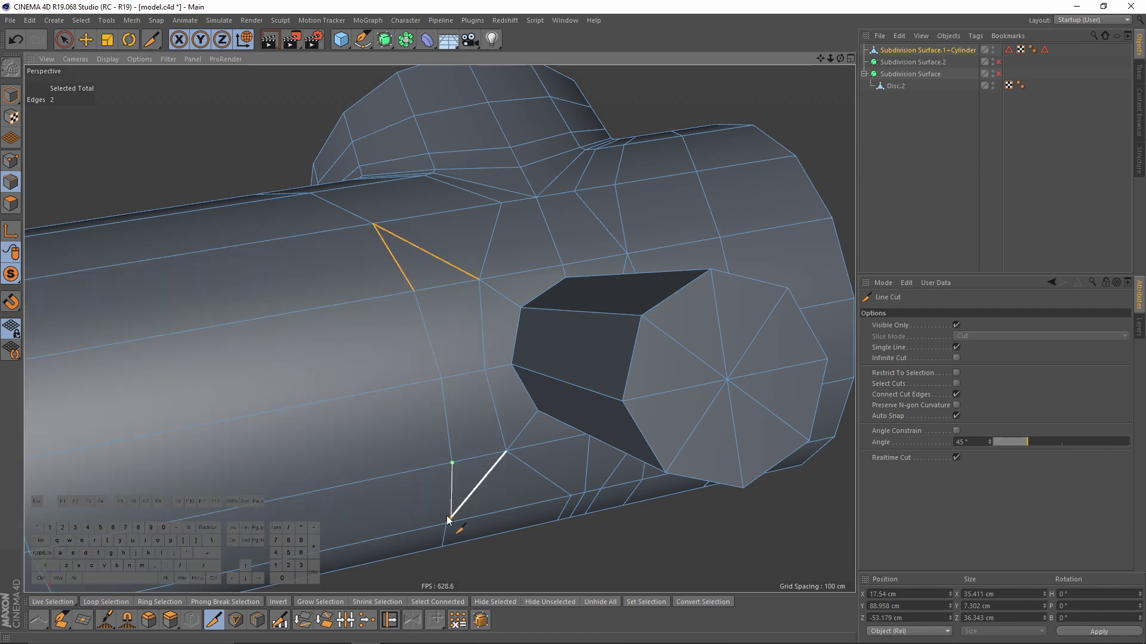
{"action": "left_click", "coordinate": [447, 517]}
Dissolve the upper and lower diagonal edges between the new cut line and the small cylinder's flanking body points
{"action": "key", "text": "e"}
{"action": "left_click", "coordinate": [480, 475], "text": "shift"}
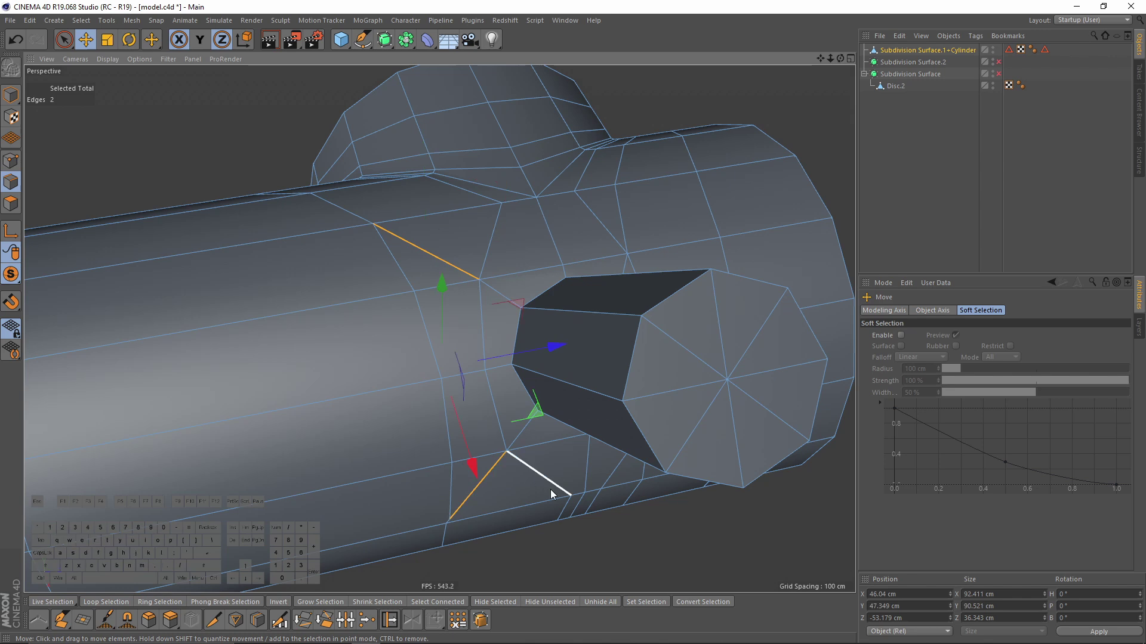
{"action": "right_click", "coordinate": [550, 490]}
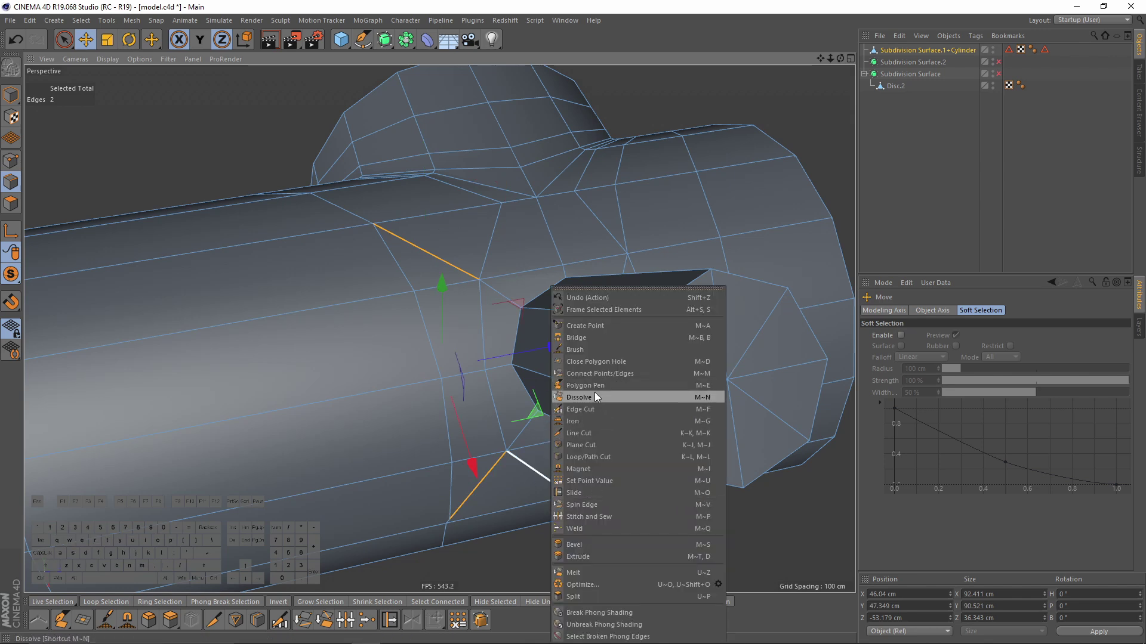
{"action": "left_click", "coordinate": [594, 397]}
Dissolve the corresponding leftover edges on the opposite side of the small cylinder
{"action": "left_click_drag", "start_coordinate": [594, 396], "coordinate": [421, 245], "text": "alt"}
{"action": "left_click", "coordinate": [380, 489]}
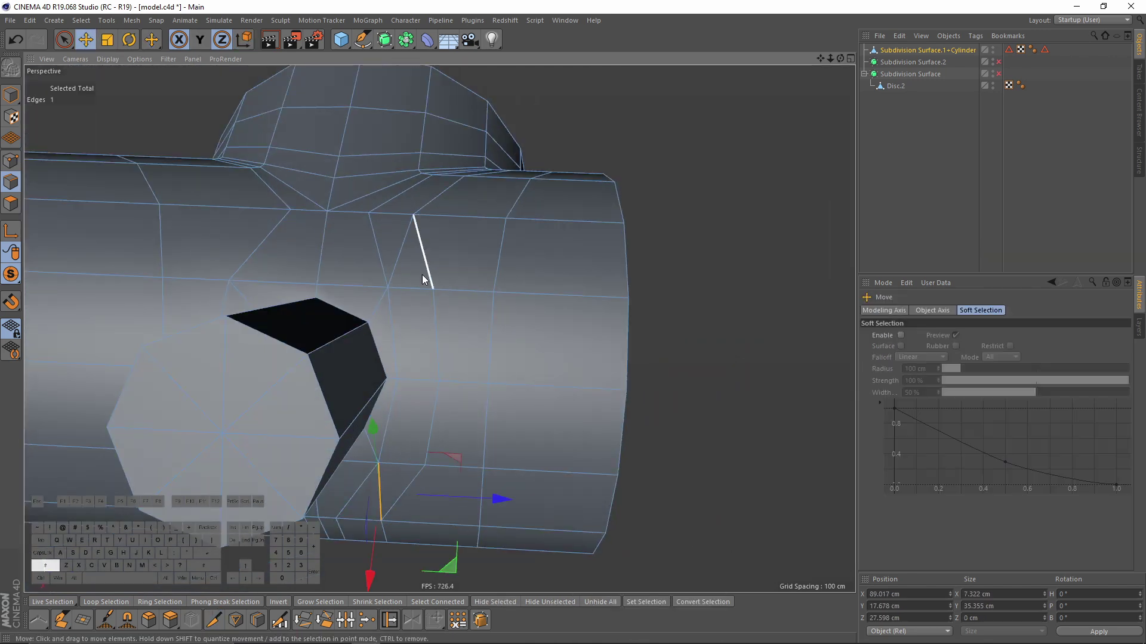
{"action": "right_click", "coordinate": [612, 289]}
{"action": "left_click", "coordinate": [692, 397]}
Select the eight end cap polygons of the small cylinder
{"action": "left_click_drag", "start_coordinate": [693, 397], "coordinate": [331, 241], "text": "alt"}
{"action": "key", "text": "Return"}
{"action": "key", "text": "space"}
{"action": "left_click", "coordinate": [305, 225]}
{"action": "scroll", "coordinate": [329, 223], "scroll_direction": "up", "scroll_amount": 3}
{"action": "mouse_move", "coordinate": [425, 215]}
{"action": "left_mouse_down", "text": "alt"}
{"action": "mouse_move", "coordinate": [349, 250]}
{"action": "mouse_move", "coordinate": [356, 267]}
{"action": "mouse_move", "coordinate": [276, 299]}
{"action": "mouse_move", "coordinate": [351, 264]}
{"action": "mouse_move", "coordinate": [455, 191]}
{"action": "mouse_move", "coordinate": [415, 234]}
{"action": "left_mouse_up", "text": "alt"}
{"action": "scroll", "coordinate": [360, 207], "scroll_direction": "up", "scroll_amount": 2}
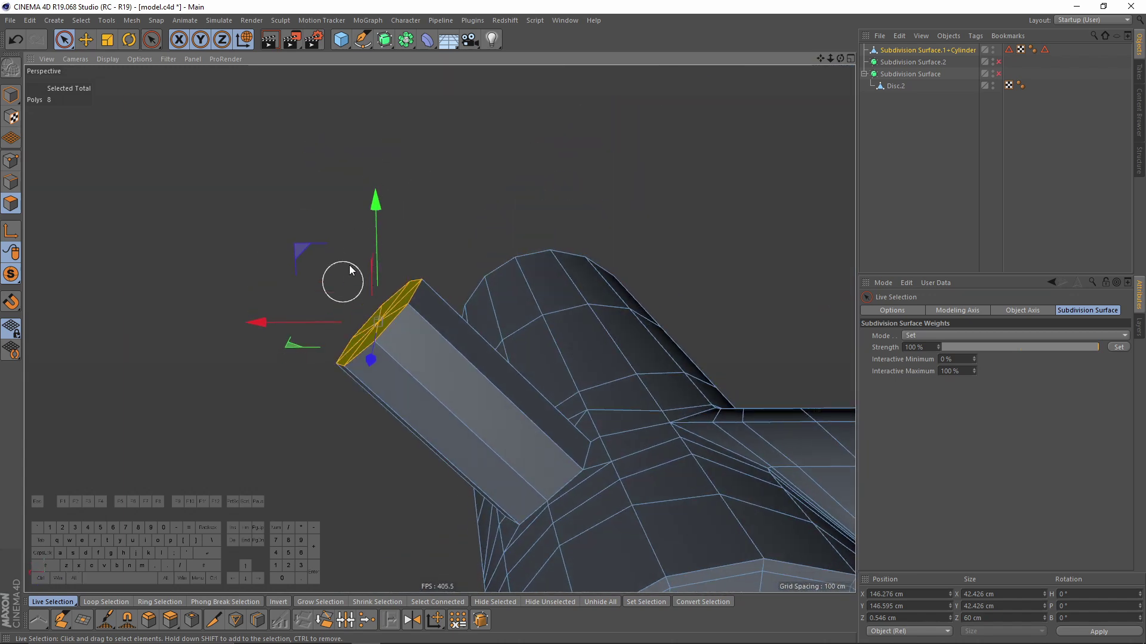
{"action": "scroll", "coordinate": [357, 307], "scroll_direction": "up", "scroll_amount": 2}
{"action": "scroll", "coordinate": [387, 310], "scroll_direction": "down", "scroll_amount": 2}
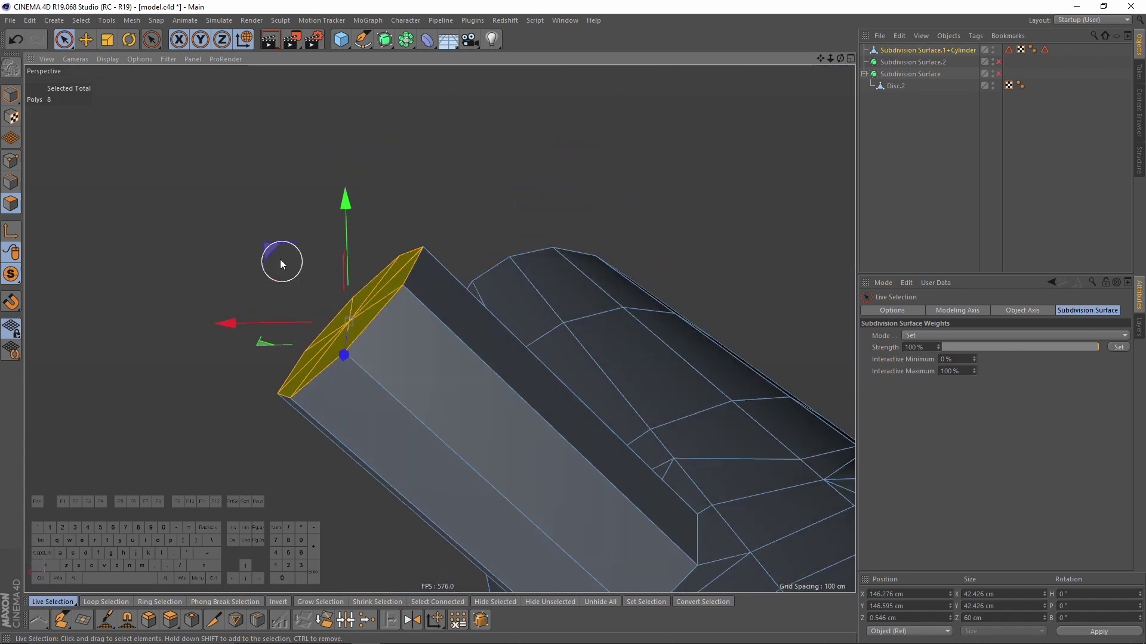
{"action": "scroll", "coordinate": [335, 292], "scroll_direction": "down", "scroll_amount": 3}
{"action": "left_click_drag", "start_coordinate": [330, 290], "coordinate": [278, 261], "text": "alt"}
{"action": "key", "text": "ctrl+z"}
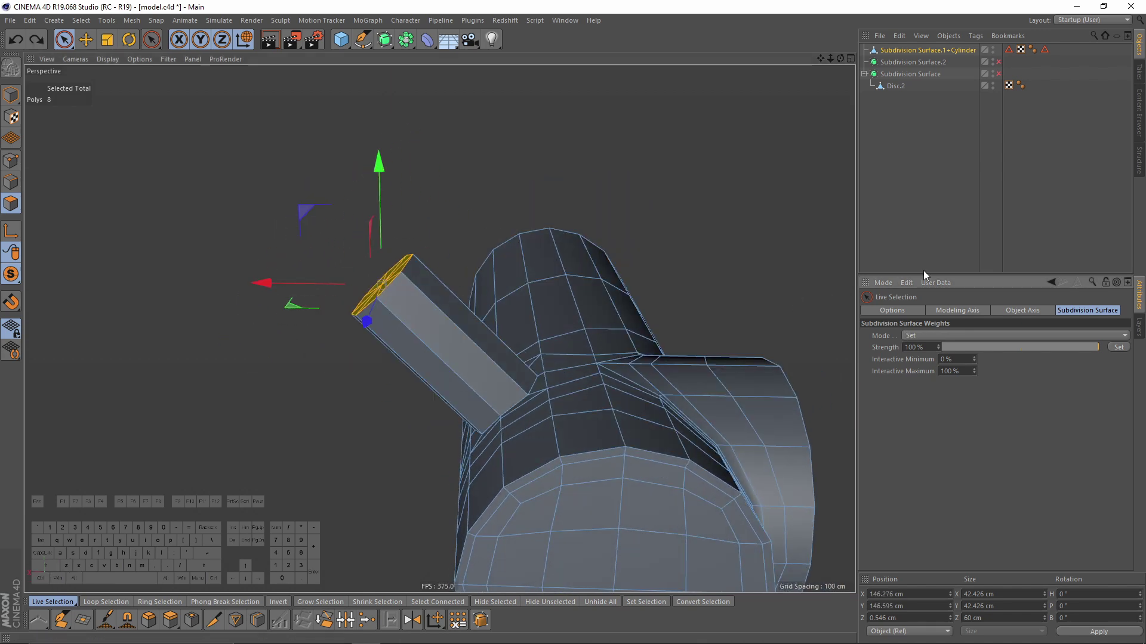
Set the Move tool's modeling axis orientation to Normal
{"action": "left_click", "coordinate": [86, 40]}
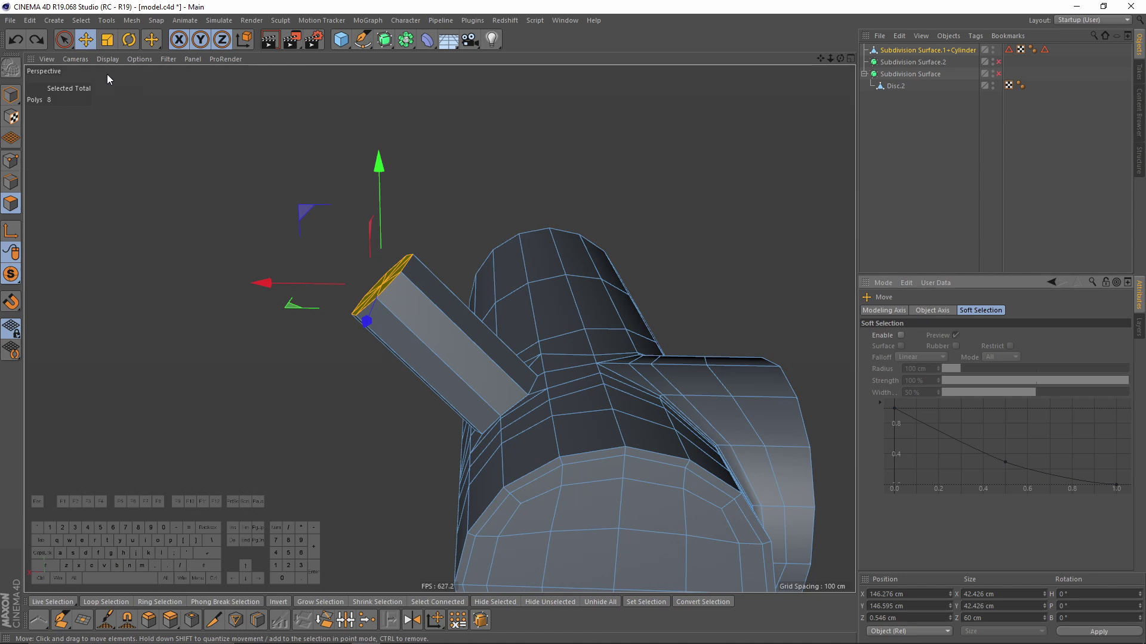
{"action": "left_click", "coordinate": [894, 311]}
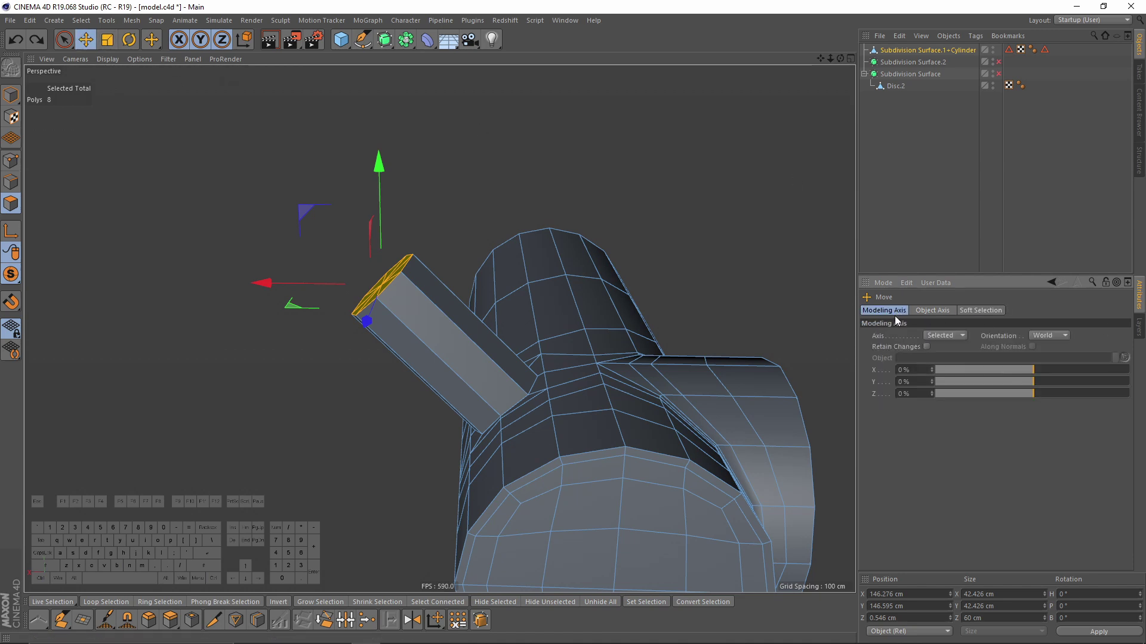
{"action": "left_click", "coordinate": [1059, 337]}
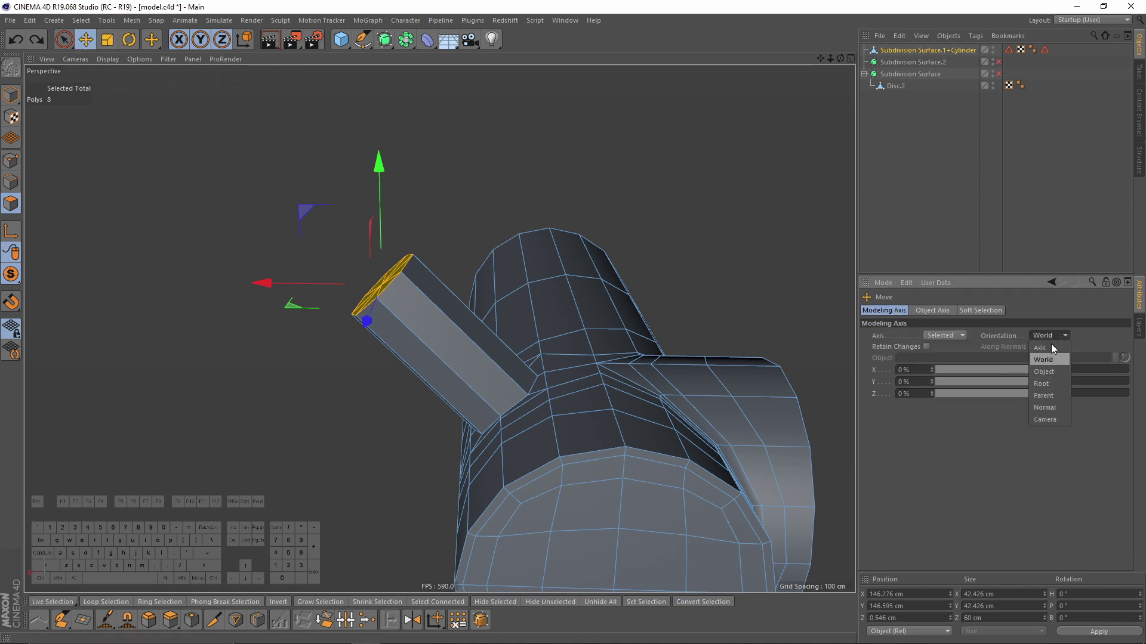
{"action": "left_click", "coordinate": [1046, 408]}
Shorten the small cylinder by moving its end cap along its normal toward the body
{"action": "left_click_drag", "start_coordinate": [305, 214], "coordinate": [364, 262]}
{"action": "key", "text": "F5"}
{"action": "middle_click", "coordinate": [625, 453]}
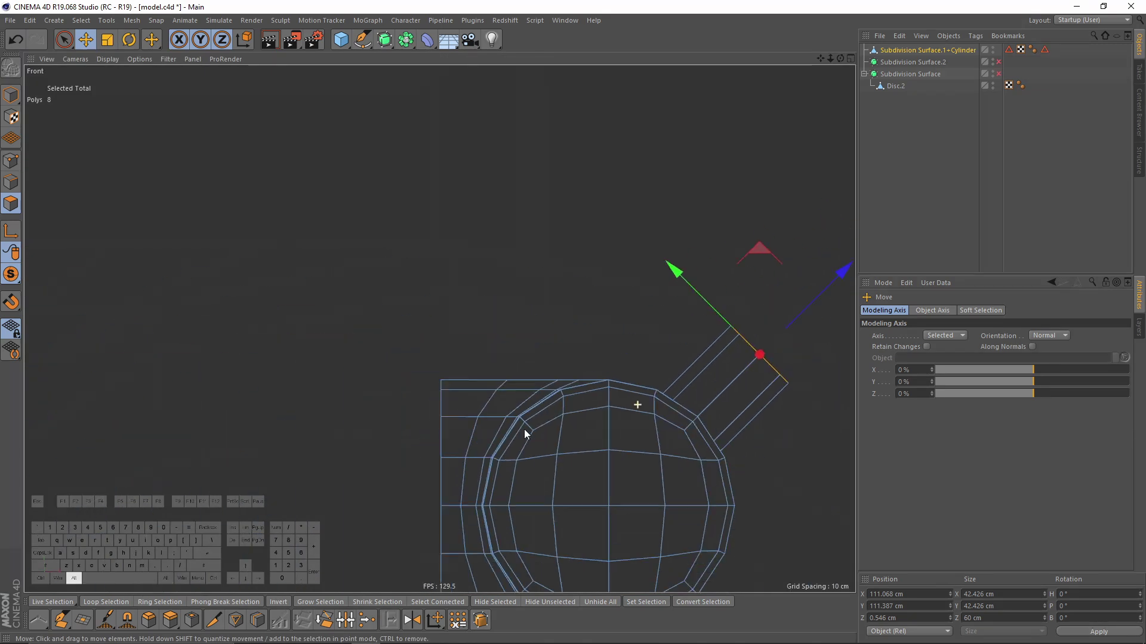
{"action": "middle_click_drag", "start_coordinate": [525, 434], "coordinate": [387, 433], "text": "alt"}
{"action": "mouse_move", "coordinate": [706, 312]}
{"action": "left_mouse_down"}
{"action": "mouse_move", "coordinate": [698, 288]}
{"action": "mouse_move", "coordinate": [690, 296]}
{"action": "left_mouse_up"}
{"action": "middle_click", "coordinate": [426, 261]}
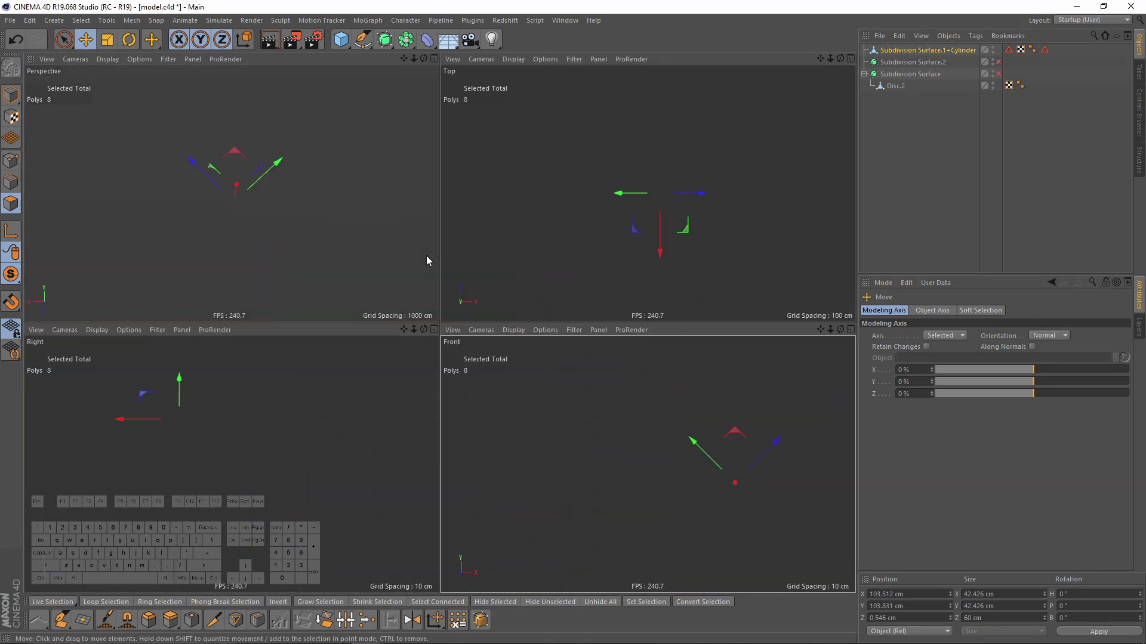
{"action": "left_click_drag", "start_coordinate": [496, 302], "coordinate": [351, 256]}
{"action": "middle_click_drag", "start_coordinate": [351, 256], "coordinate": [568, 281], "text": "alt"}
Loop-cut the small cylinder near its end cap and near its base in Edge Distance offset mode, the base cut at 3.865 cm
{"action": "right_click", "coordinate": [568, 281]}
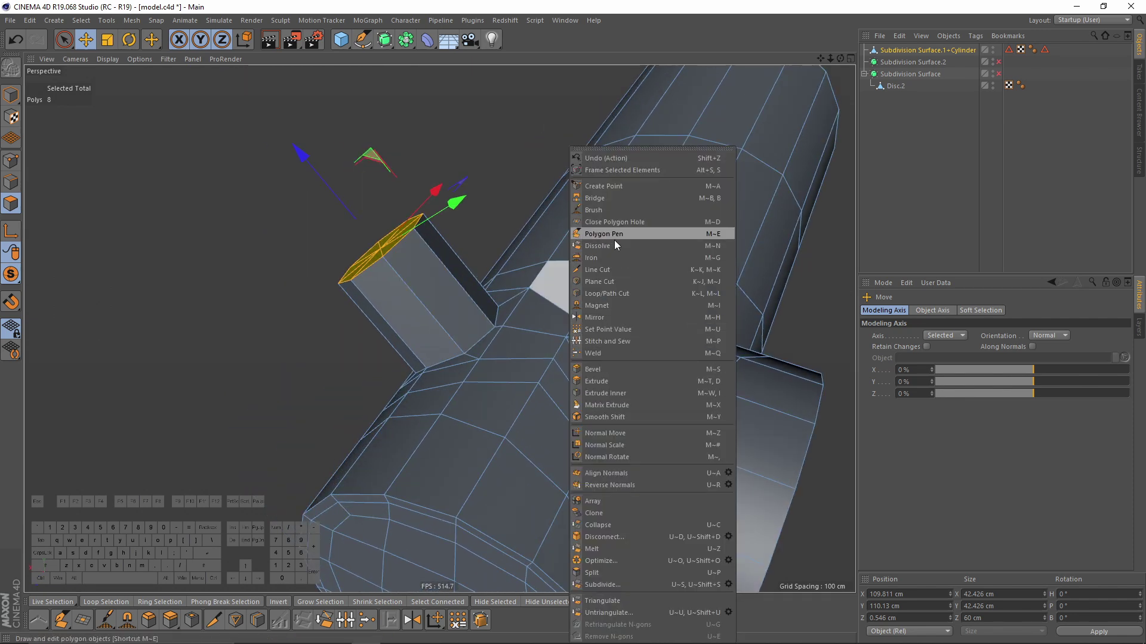
{"action": "left_click", "coordinate": [616, 293]}
{"action": "scroll", "coordinate": [402, 236], "scroll_direction": "up", "scroll_amount": 3}
{"action": "left_click_drag", "start_coordinate": [378, 259], "coordinate": [395, 294], "text": "alt"}
{"action": "left_click", "coordinate": [954, 347]}
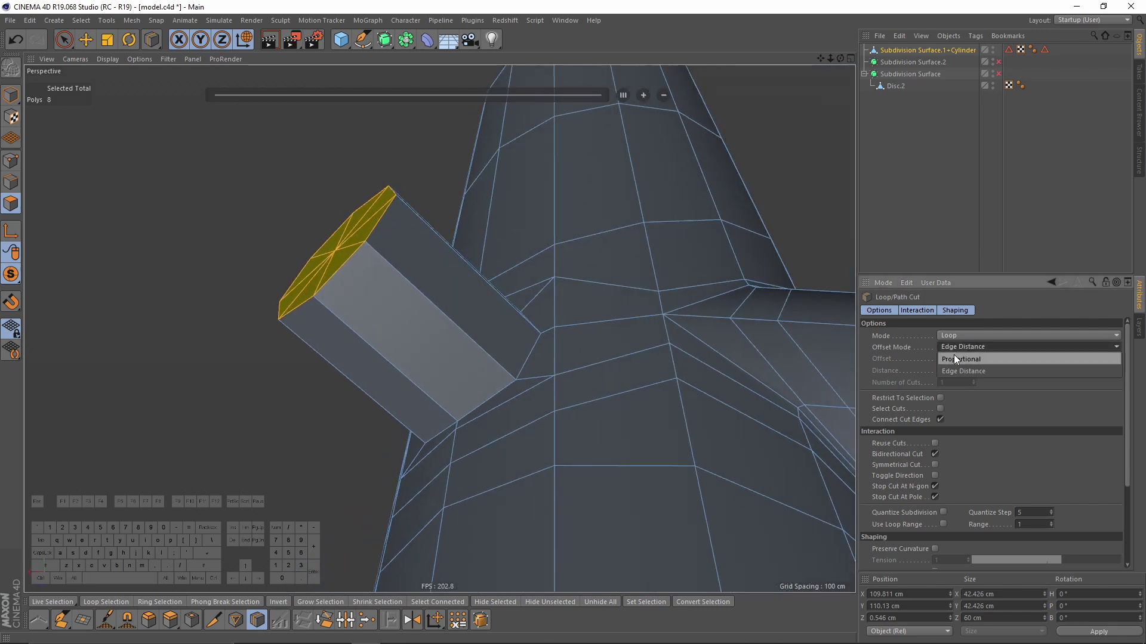
{"action": "left_click", "coordinate": [958, 370]}
{"action": "scroll", "coordinate": [362, 274], "scroll_direction": "up", "scroll_amount": 2}
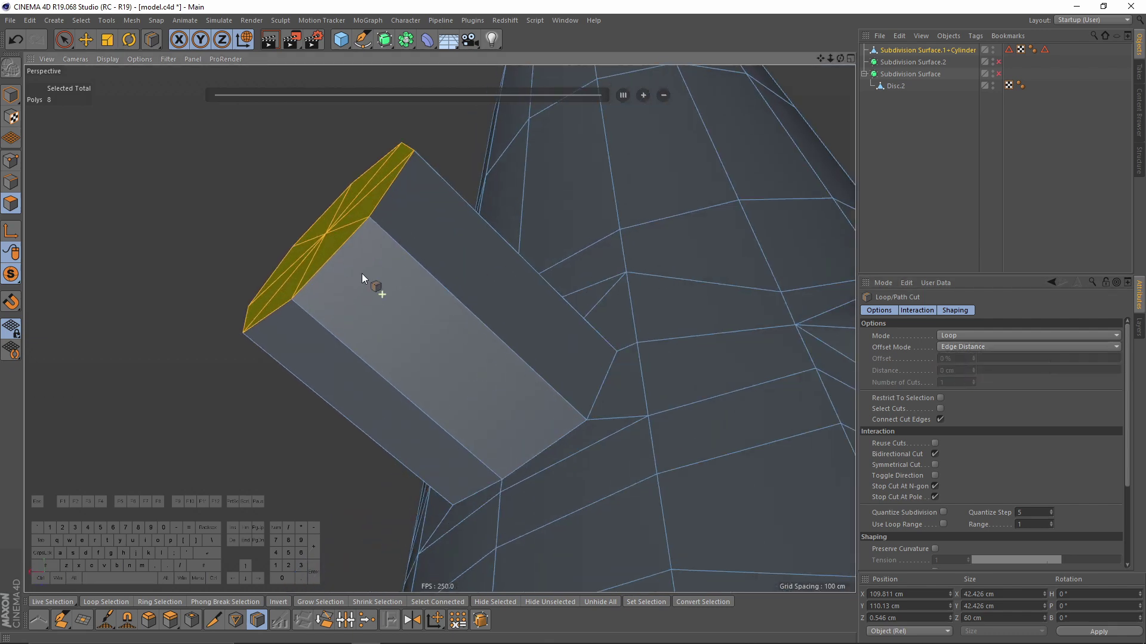
{"action": "left_click", "coordinate": [389, 242]}
{"action": "left_click_drag", "start_coordinate": [389, 241], "coordinate": [495, 257], "text": "alt"}
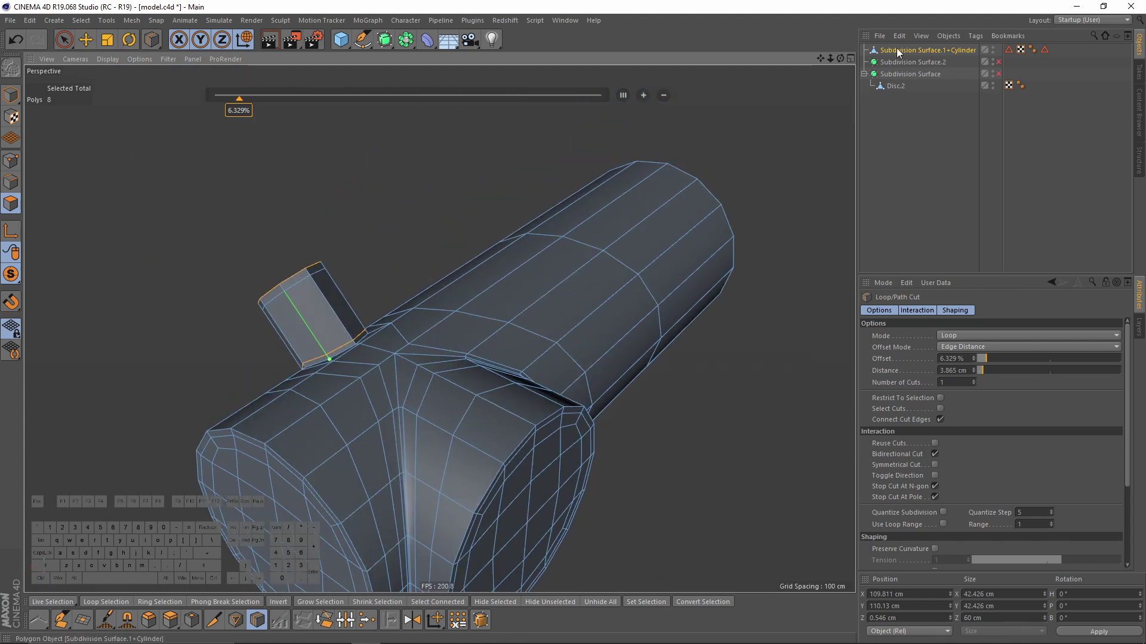
Place the merged mesh under Subdivision Surface.2, enable the subdivision and display the smoothed model without wireframe lines
{"action": "left_click_drag", "start_coordinate": [893, 52], "coordinate": [901, 63]}
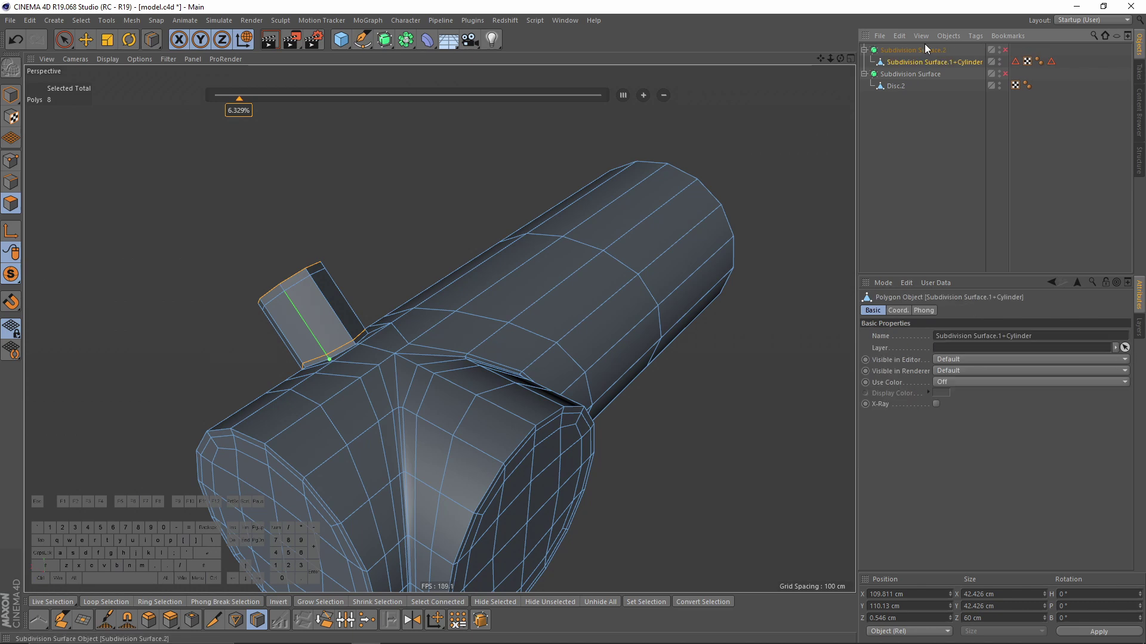
{"action": "left_click", "coordinate": [924, 50]}
{"action": "left_click", "coordinate": [1005, 50]}
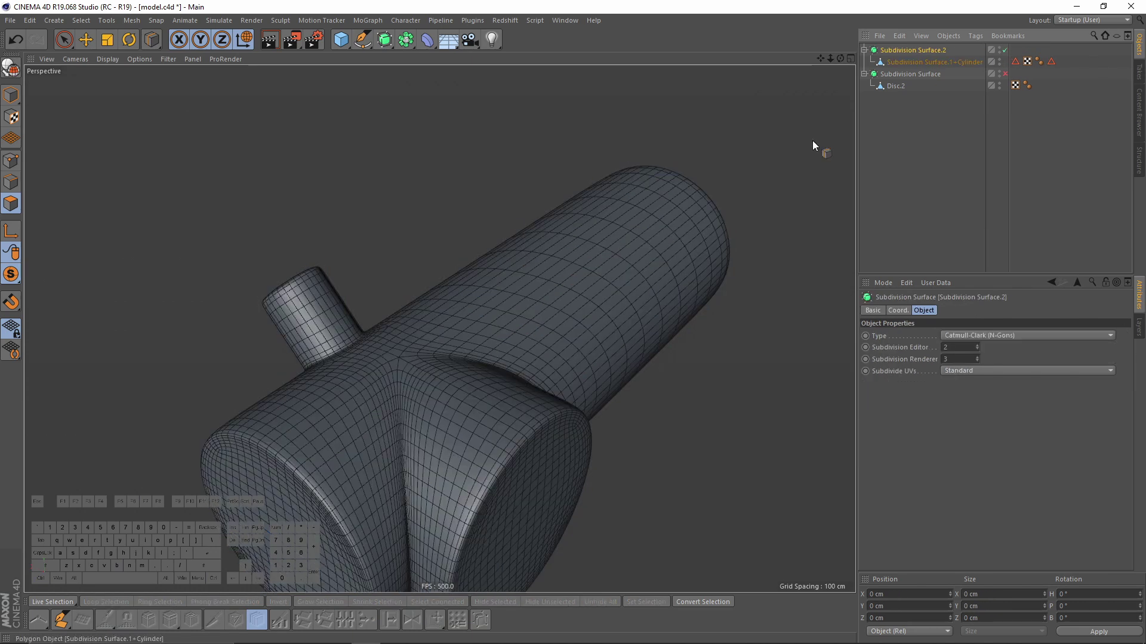
{"action": "scroll", "coordinate": [478, 346], "scroll_direction": "up", "scroll_amount": 3}
{"action": "key", "text": "n"}
{"action": "key", "text": "a"}
{"action": "mouse_move", "coordinate": [473, 335]}
{"action": "left_mouse_down", "text": "alt"}
{"action": "mouse_move", "coordinate": [394, 343]}
{"action": "mouse_move", "coordinate": [506, 348]}
{"action": "mouse_move", "coordinate": [479, 262]}
{"action": "mouse_move", "coordinate": [573, 273]}
{"action": "mouse_move", "coordinate": [572, 330]}
{"action": "mouse_move", "coordinate": [600, 419]}
{"action": "mouse_move", "coordinate": [631, 325]}
{"action": "mouse_move", "coordinate": [719, 346]}
{"action": "mouse_move", "coordinate": [524, 323]}
{"action": "mouse_move", "coordinate": [572, 310]}
{"action": "left_mouse_up", "text": "alt"}
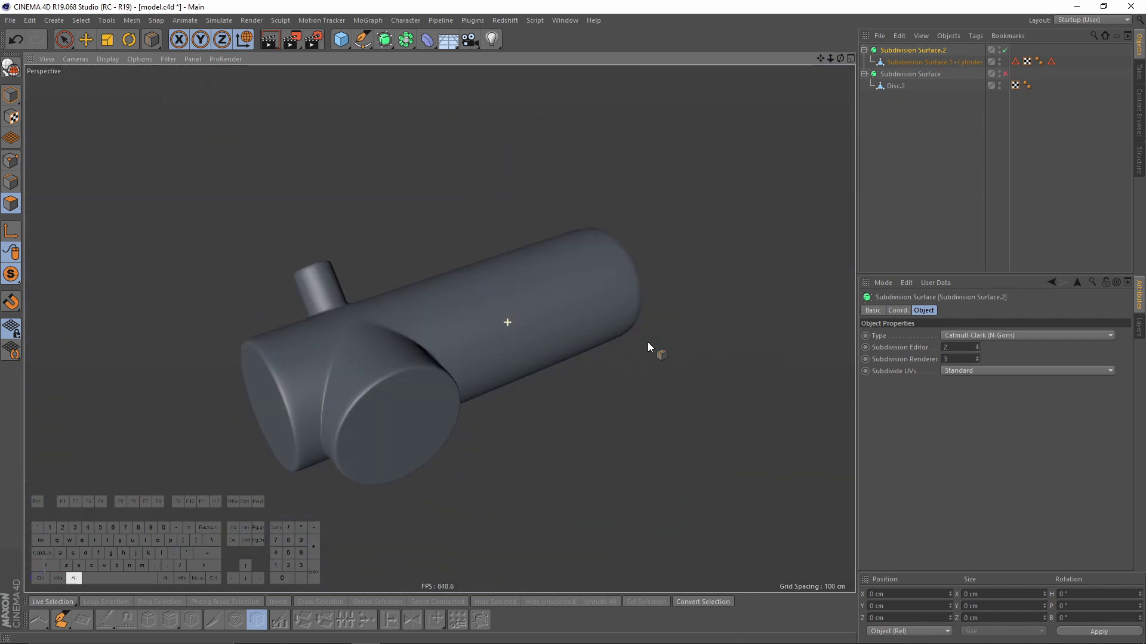
Disable the subdivision and dissolve the edge loop midway between the main cylinder's short end and the junction
{"action": "left_click", "coordinate": [1005, 50]}
{"action": "left_click", "coordinate": [934, 62]}
{"action": "left_click_drag", "start_coordinate": [323, 408], "coordinate": [457, 356], "text": "alt"}
{"action": "key", "text": "Delete"}
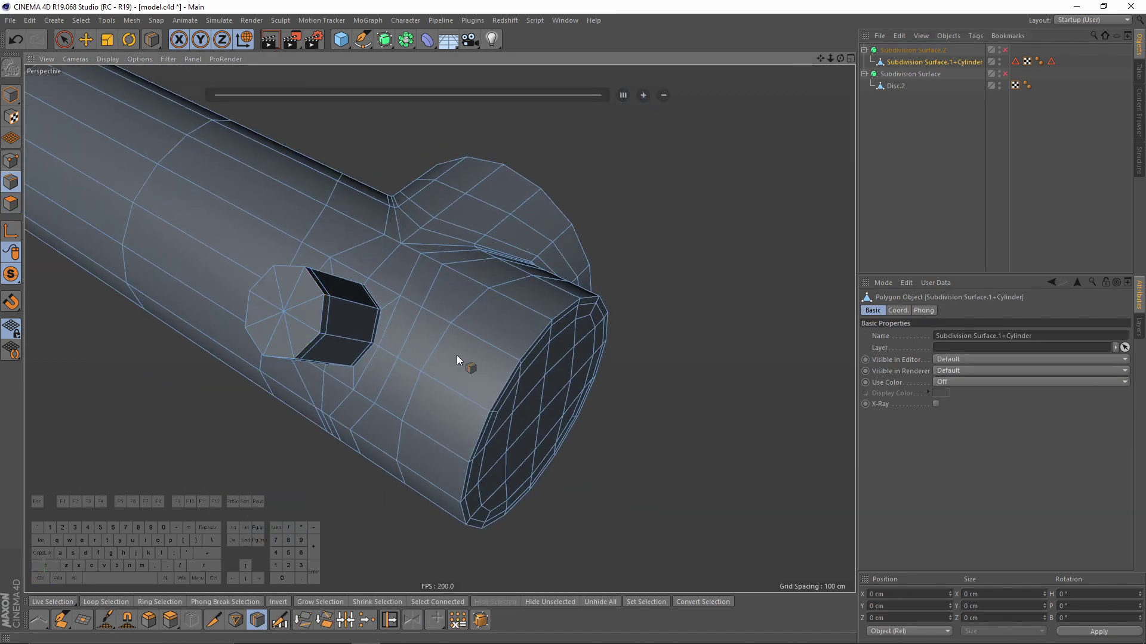
{"action": "key", "text": "m"}
{"action": "key", "text": "o"}
{"action": "left_click", "coordinate": [473, 309]}
{"action": "left_click_drag", "start_coordinate": [483, 307], "coordinate": [502, 294], "text": "alt"}
{"action": "right_click", "coordinate": [512, 287]}
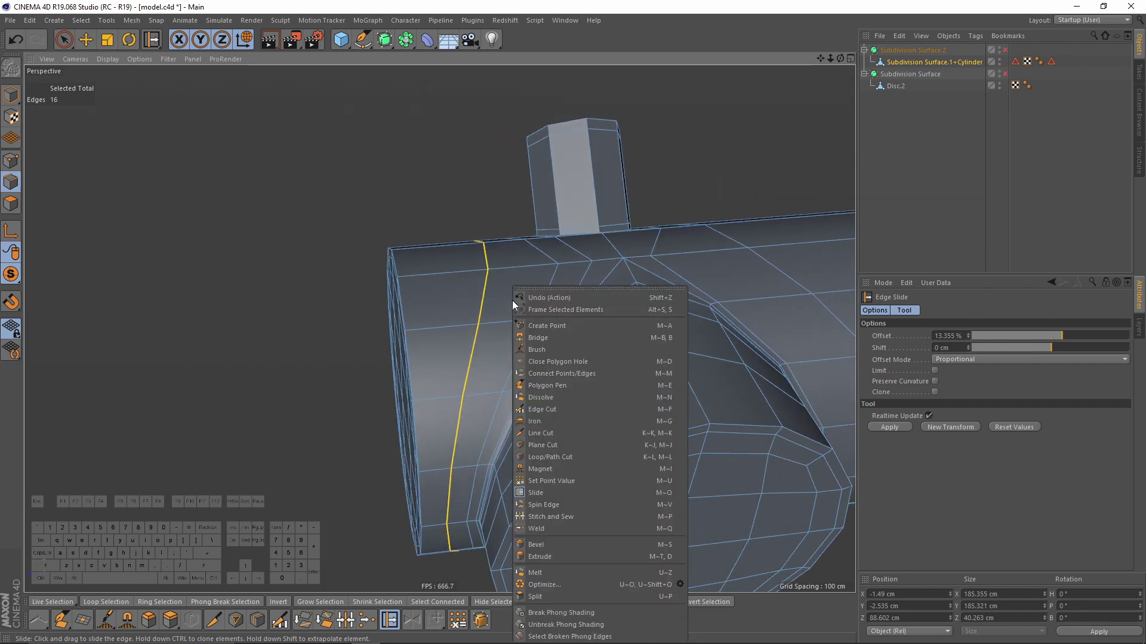
{"action": "left_click", "coordinate": [549, 412]}
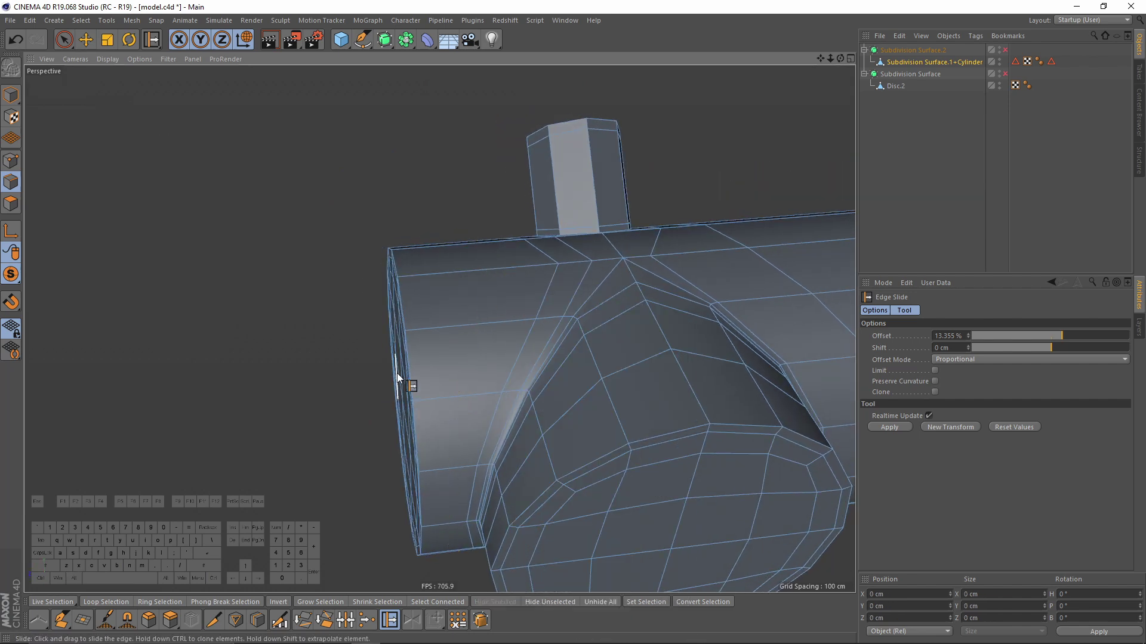
Set the Slide offset mode to Fixed Distance and clone the rim loop of the main cylinder's short end inward along its side
{"action": "left_click_drag", "start_coordinate": [397, 377], "coordinate": [993, 336], "text": "alt"}
{"action": "double_click", "coordinate": [431, 288]}
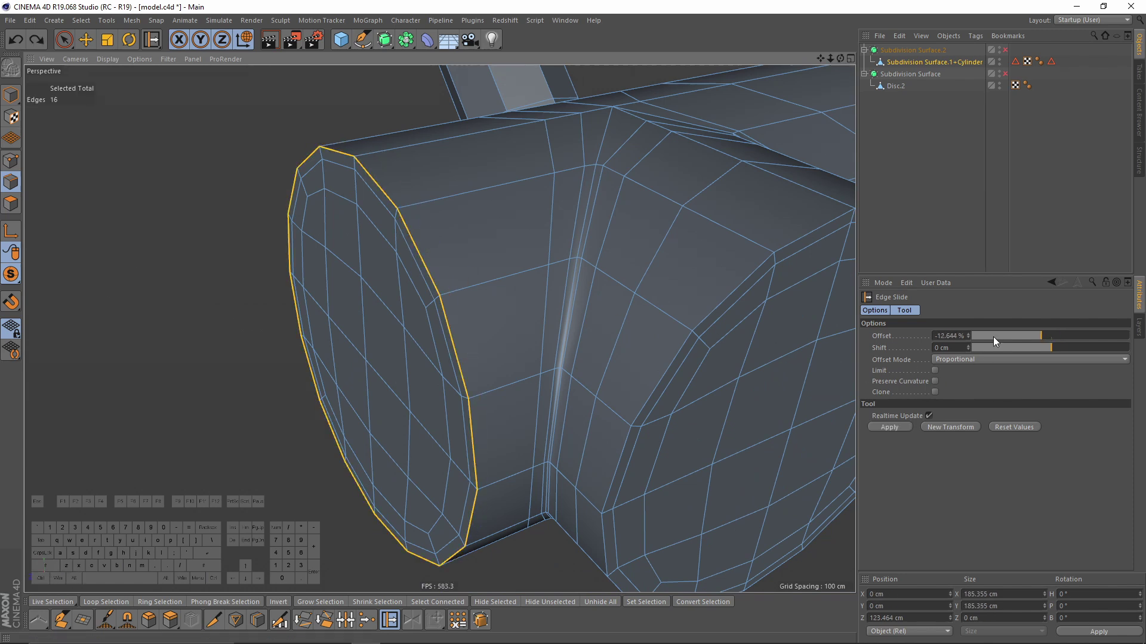
{"action": "left_click", "coordinate": [971, 360]}
{"action": "left_click", "coordinate": [968, 374]}
{"action": "left_click_drag", "start_coordinate": [420, 258], "coordinate": [480, 263]}
Dissolve the perpendicular cylinder's middle edge loop and clone its end rim inward as a holding loop
{"action": "left_click", "coordinate": [467, 317]}
{"action": "double_click", "coordinate": [466, 316]}
{"action": "right_click", "coordinate": [618, 257]}
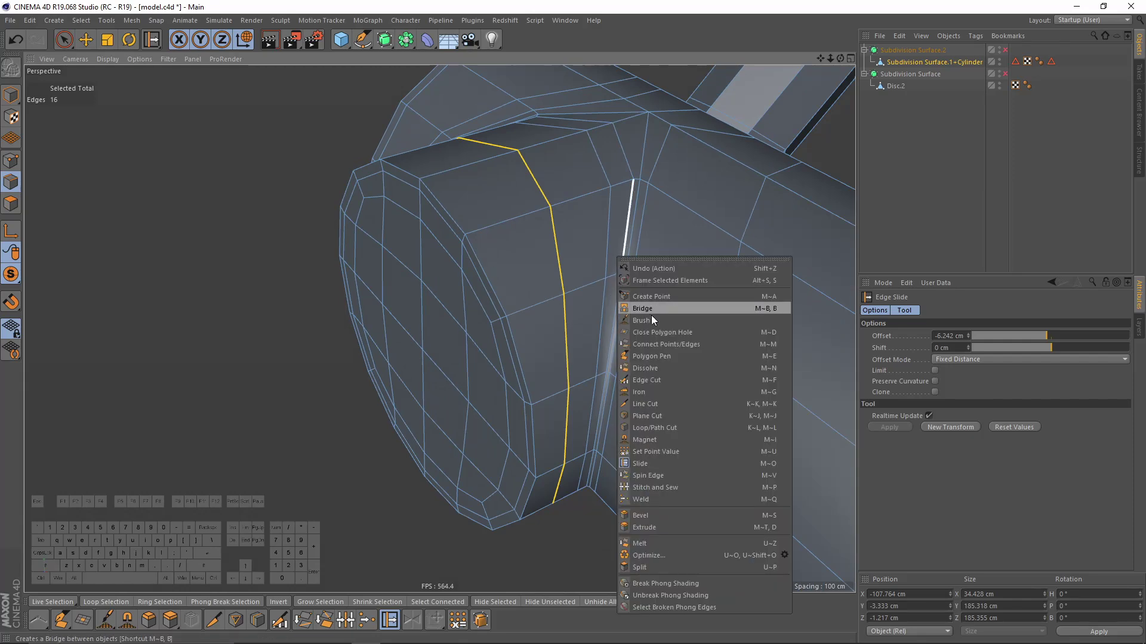
{"action": "key", "text": "Escape"}
{"action": "key", "text": "ctrl+z"}
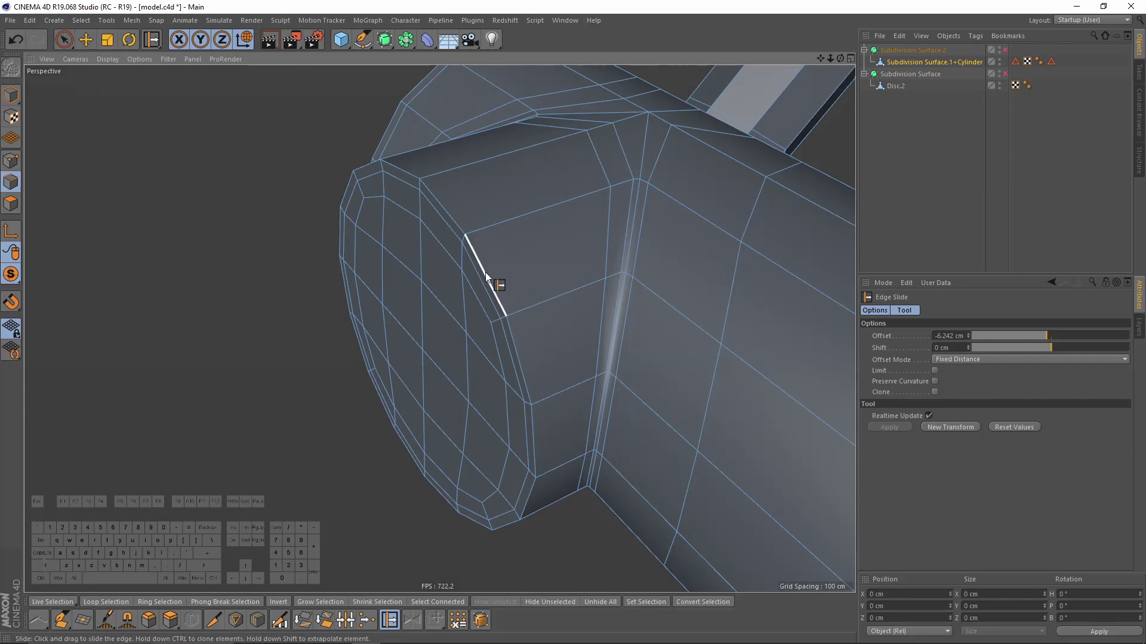
{"action": "left_click_drag", "start_coordinate": [486, 277], "coordinate": [452, 327], "text": "ctrl"}
Dissolve the two edge loops around the main cylinder's long arm, one midway and one toward the small cylinder
{"action": "left_click", "coordinate": [437, 256]}
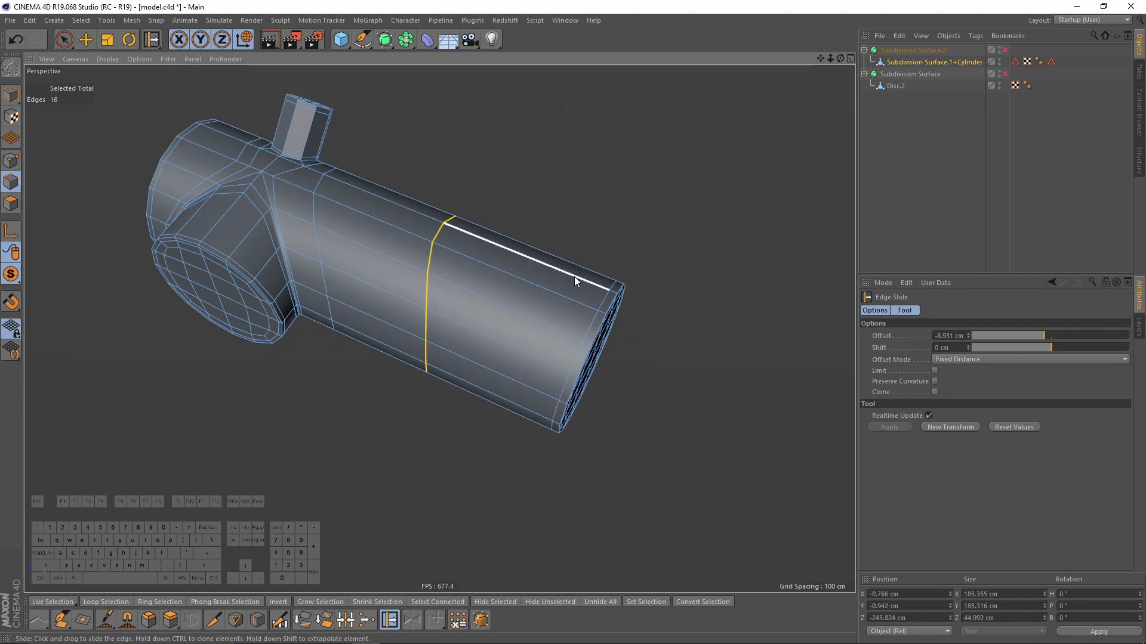
{"action": "right_click", "coordinate": [574, 277]}
{"action": "left_click", "coordinate": [621, 386]}
{"action": "left_click_drag", "start_coordinate": [620, 385], "coordinate": [400, 338], "text": "alt"}
{"action": "left_click", "coordinate": [323, 358]}
{"action": "double_click", "coordinate": [324, 358]}
{"action": "left_click_drag", "start_coordinate": [340, 370], "coordinate": [455, 202], "text": "alt"}
{"action": "right_click", "coordinate": [455, 201]}
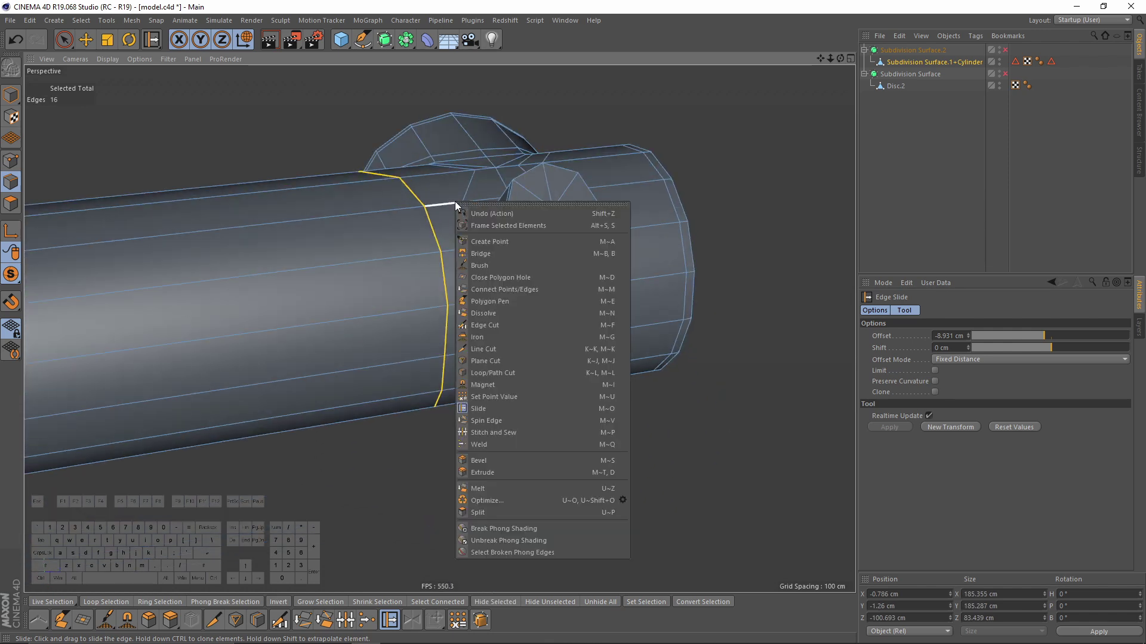
{"action": "left_click", "coordinate": [499, 313]}
Dissolve the edge loop between the small cylinder and the main cylinder's short end, and adjust a body edge with Slide
{"action": "left_click_drag", "start_coordinate": [499, 313], "coordinate": [478, 237], "text": "alt"}
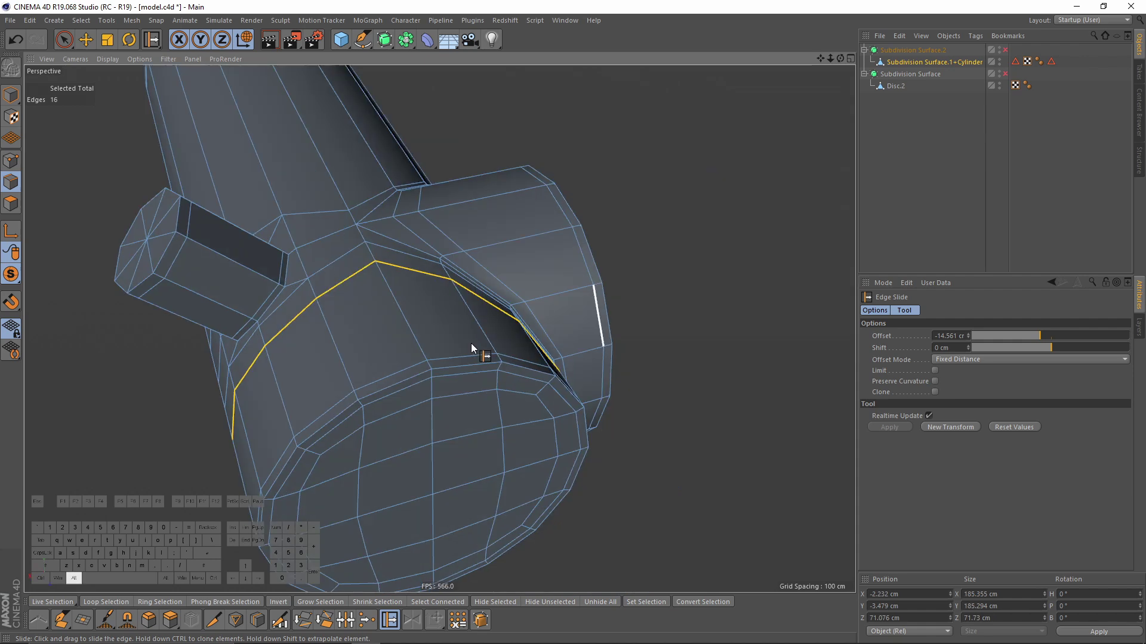
{"action": "right_click", "coordinate": [513, 298]}
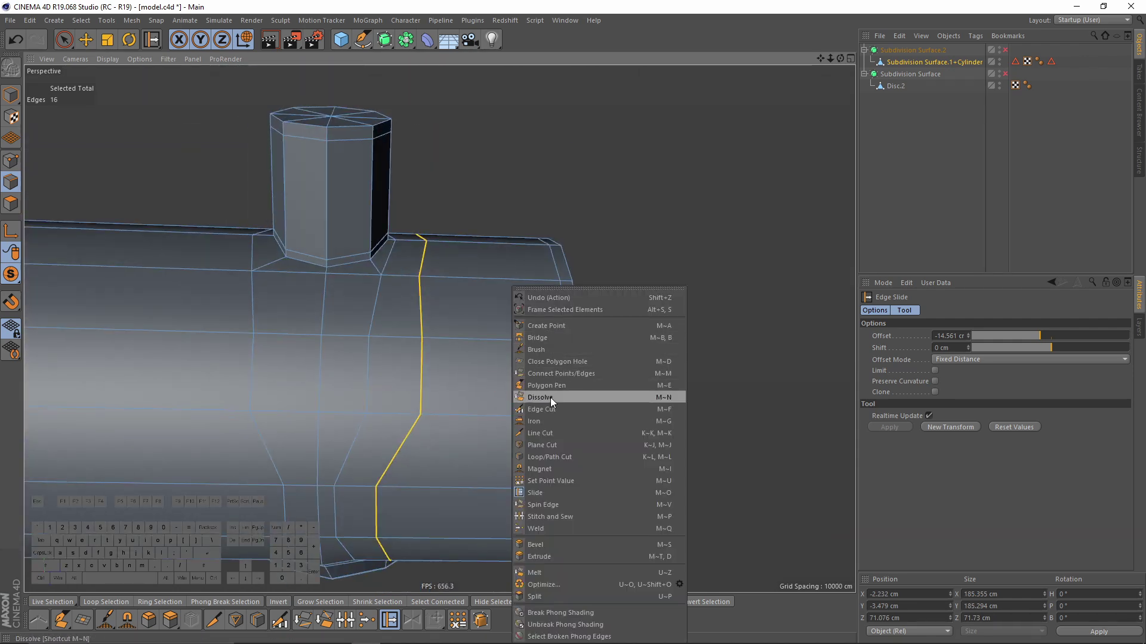
{"action": "left_click", "coordinate": [551, 397]}
{"action": "left_click_drag", "start_coordinate": [550, 398], "coordinate": [388, 367], "text": "alt"}
{"action": "key", "text": "m"}
{"action": "key", "text": "o"}
{"action": "left_click_drag", "start_coordinate": [388, 367], "coordinate": [378, 349]}
Turn the subdivision back on and switch off Viewport Solo to show all objects
{"action": "left_click_drag", "start_coordinate": [404, 276], "coordinate": [502, 277], "text": "alt"}
{"action": "key", "text": "q"}
{"action": "left_click_drag", "start_coordinate": [427, 233], "coordinate": [289, 195], "text": "alt"}
{"action": "left_click", "coordinate": [13, 274]}
{"action": "left_click_drag", "start_coordinate": [460, 292], "coordinate": [537, 263], "text": "alt"}
Move the merged cylinder mesh under the Subdivision Surface containing Disc.2 and select both meshes
{"action": "left_click_drag", "start_coordinate": [898, 63], "coordinate": [897, 81]}
{"action": "left_click", "coordinate": [896, 85], "text": "ctrl"}
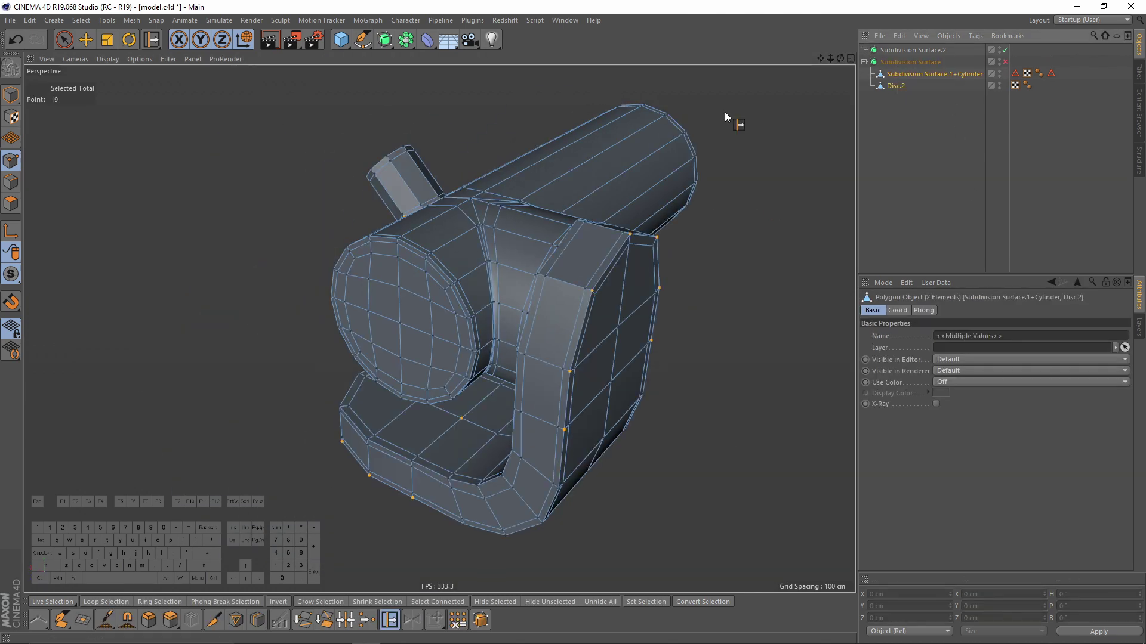
Group the two selected meshes, Subdivision Surface.1+Cylinder and Disc.2, under a null inside the Subdivision Surface
{"action": "right_click", "coordinate": [900, 74]}
{"action": "key", "text": "Escape"}
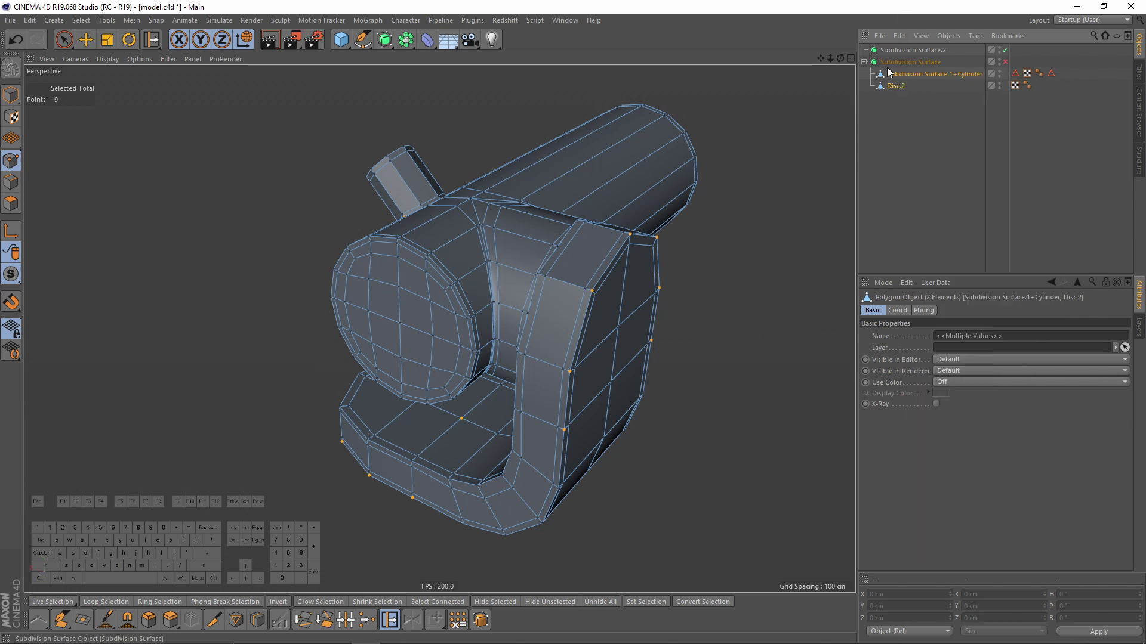
{"action": "key", "text": "alt+g"}
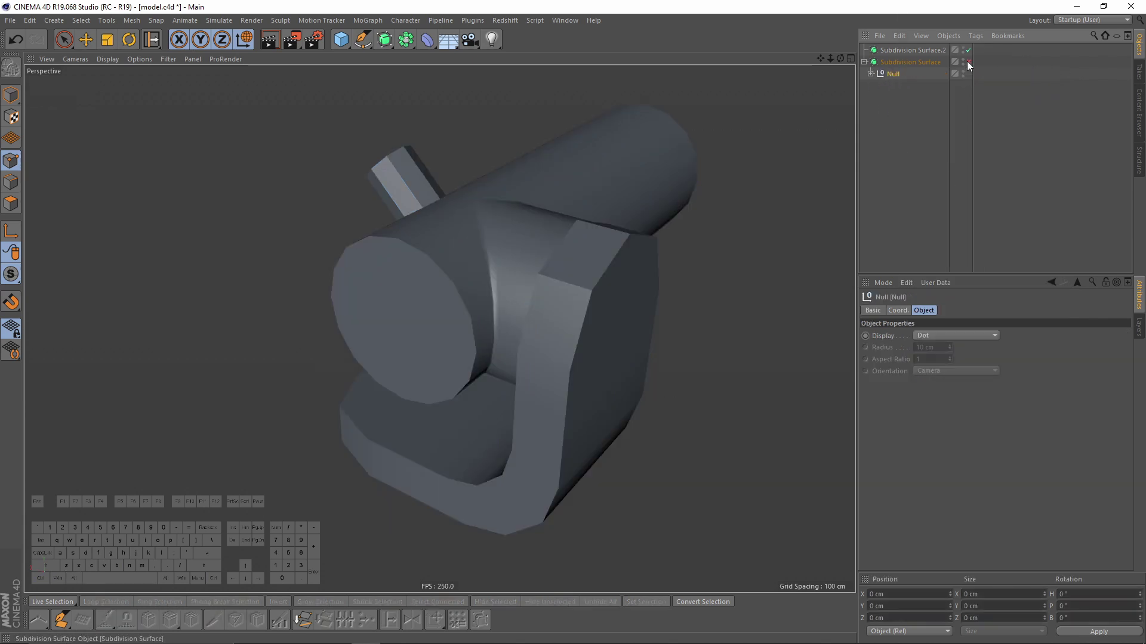
Delete the unused Subdivision Surface.2 object and turn the remaining Subdivision Surface on
{"action": "left_click", "coordinate": [934, 51]}
{"action": "key", "text": "Delete"}
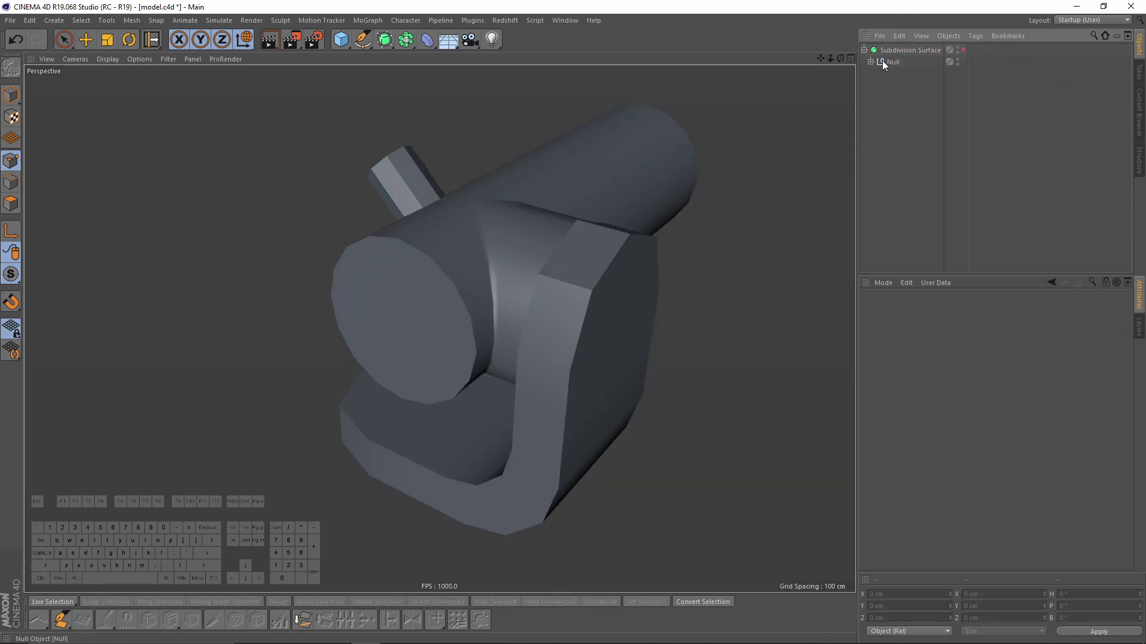
{"action": "left_click", "coordinate": [963, 50]}
{"action": "left_click_drag", "start_coordinate": [635, 220], "coordinate": [597, 253], "text": "alt"}
{"action": "right_click_drag", "start_coordinate": [597, 253], "coordinate": [604, 348], "text": "alt"}
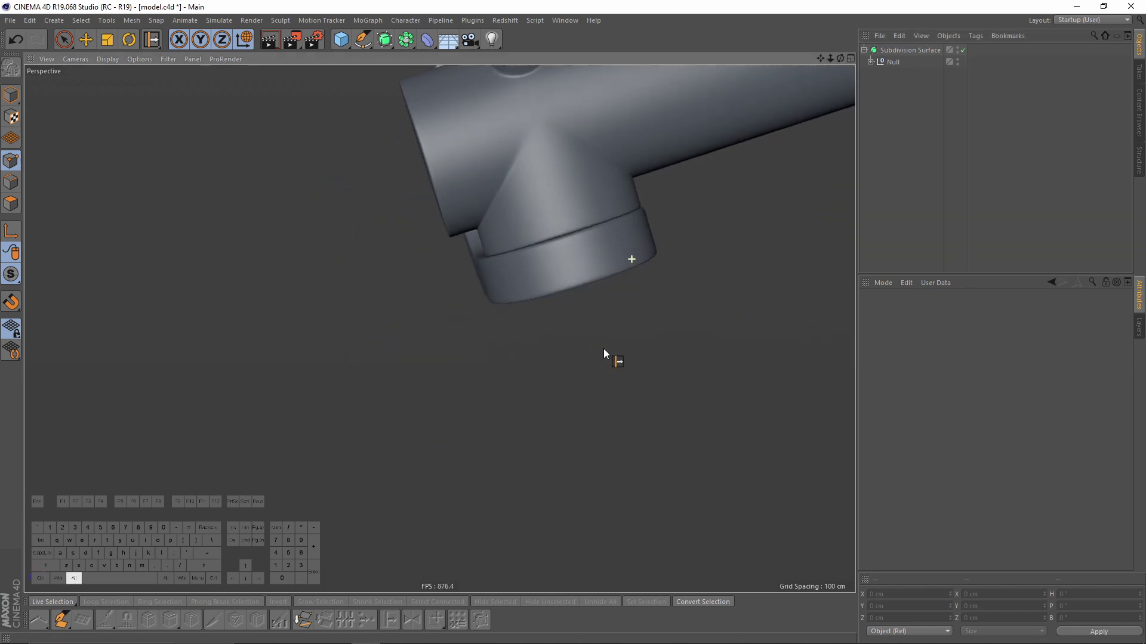
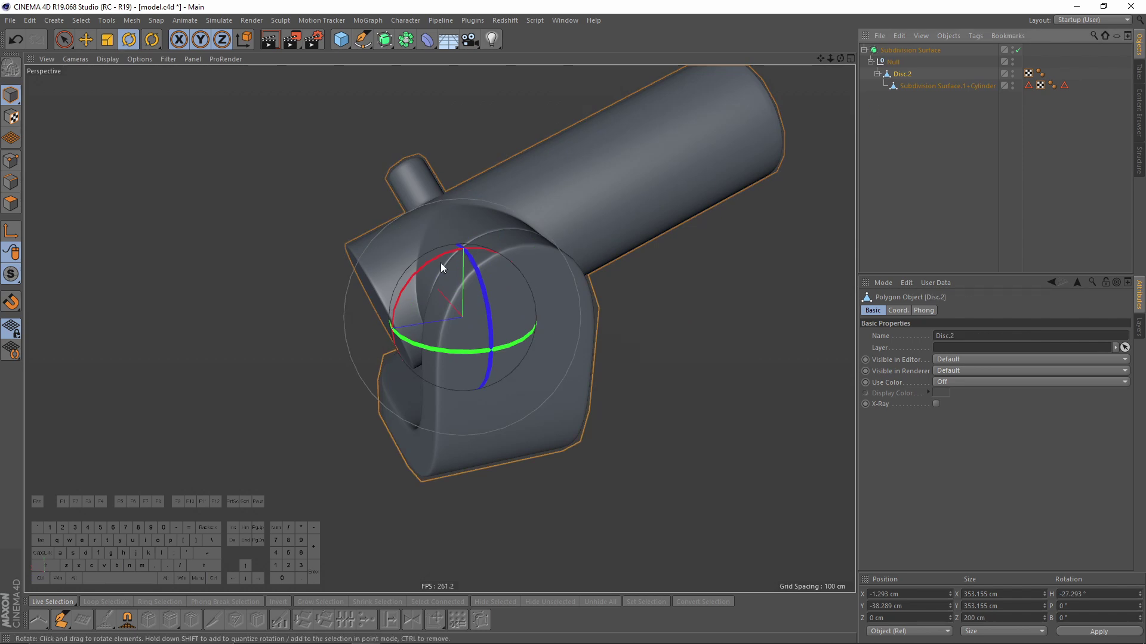
Try rotating Disc.2 with the cylinder mesh nested under it, and undo the rotation and the nesting
{"action": "left_click_drag", "start_coordinate": [428, 263], "coordinate": [392, 345]}
{"action": "key", "text": "ctrl+z"}
{"action": "key", "text": "ctrl+z"}
{"action": "left_click_drag", "start_coordinate": [544, 356], "coordinate": [925, 116], "text": "alt"}
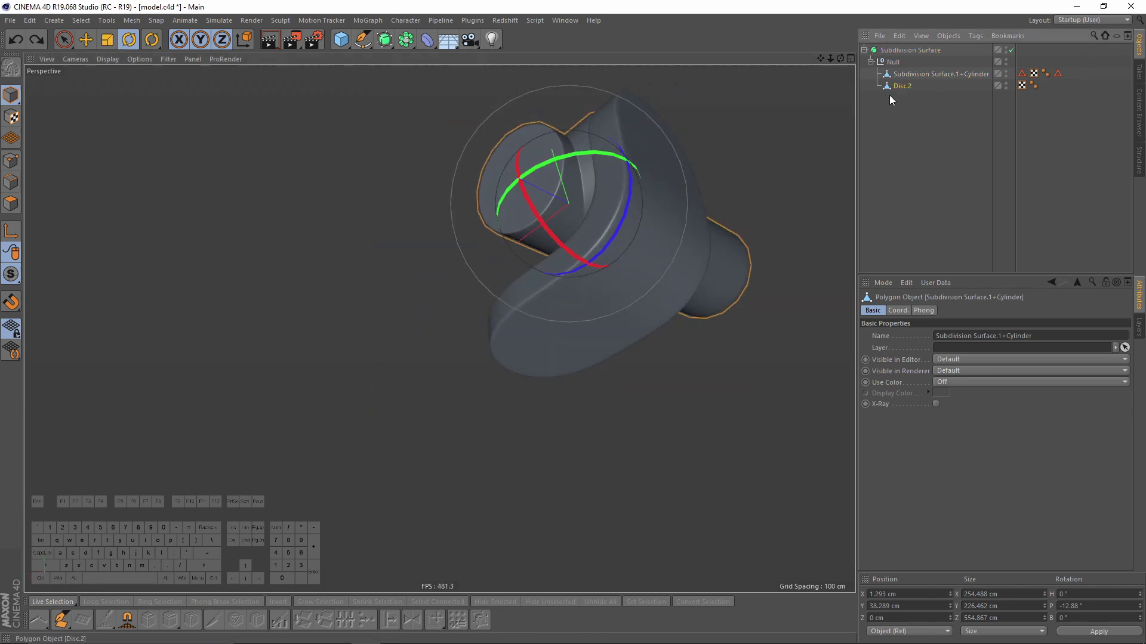
With the subdivision off, split the six polygons at the rounded end of Disc.2's base into a separate object and select it
{"action": "key", "text": "q"}
{"action": "left_click", "coordinate": [11, 204]}
{"action": "scroll", "coordinate": [526, 376], "scroll_direction": "up", "scroll_amount": 5}
{"action": "left_click", "coordinate": [526, 376]}
{"action": "left_click_drag", "start_coordinate": [525, 372], "coordinate": [500, 343], "text": "alt"}
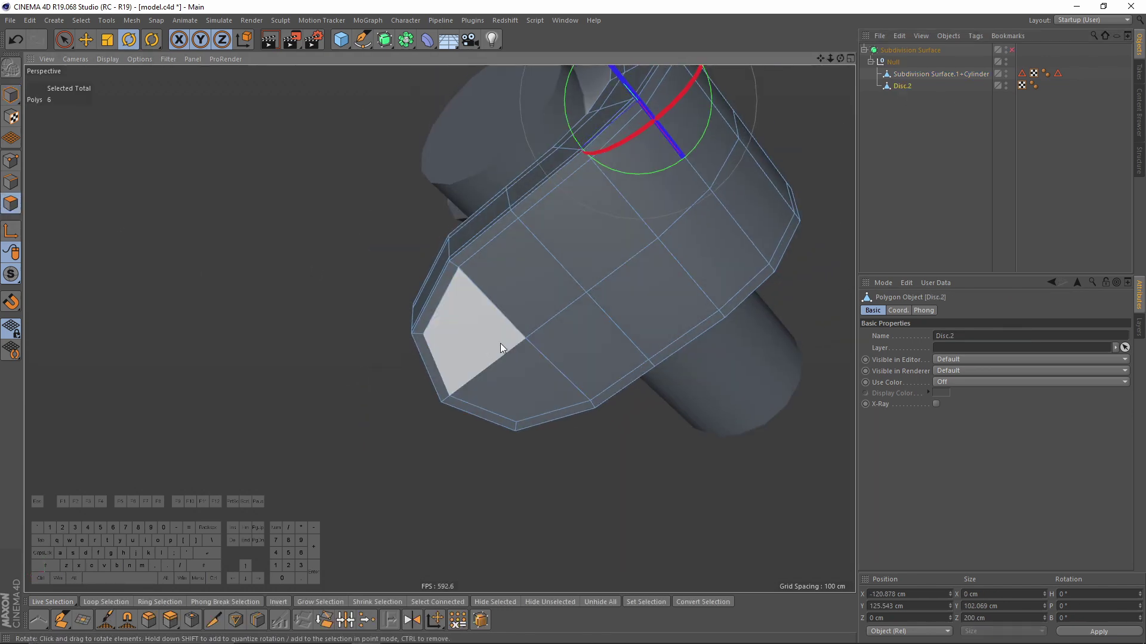
{"action": "left_click", "coordinate": [429, 331]}
{"action": "mouse_move", "coordinate": [439, 299]}
{"action": "left_mouse_down", "text": "shift"}
{"action": "mouse_move", "coordinate": [426, 346]}
{"action": "mouse_move", "coordinate": [486, 414]}
{"action": "mouse_move", "coordinate": [591, 412]}
{"action": "left_mouse_up", "text": "shift"}
{"action": "right_click", "coordinate": [712, 382]}
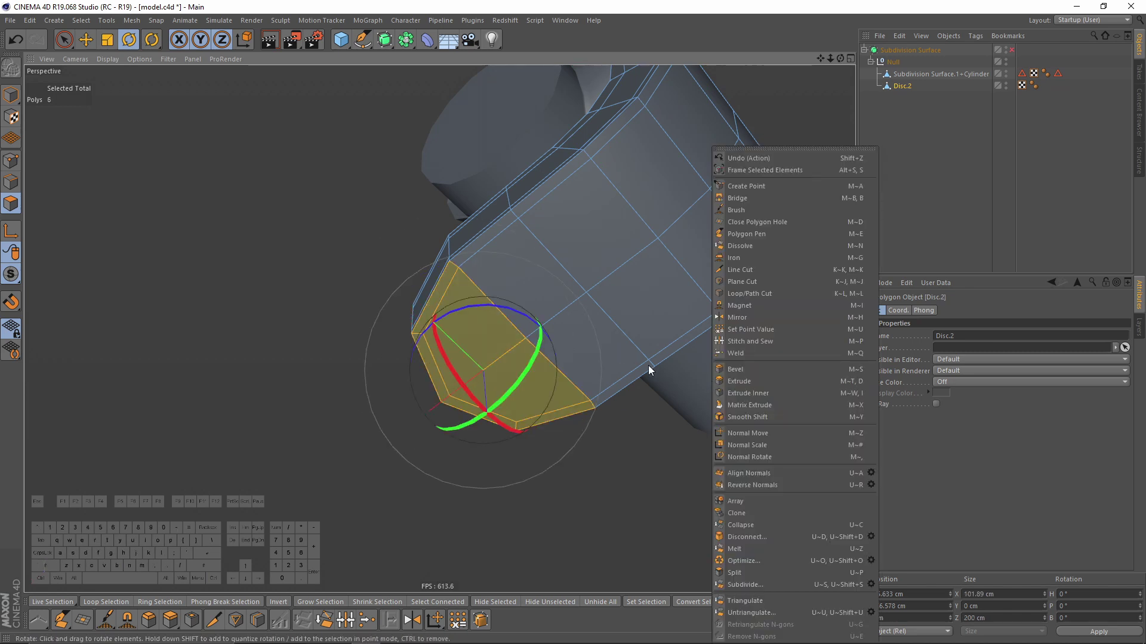
{"action": "left_click", "coordinate": [742, 567]}
{"action": "left_click", "coordinate": [900, 97]}
Mirror the split-off half-disc polygons across the ZY plane at their straight edge
{"action": "left_click_drag", "start_coordinate": [537, 334], "coordinate": [449, 298], "text": "alt"}
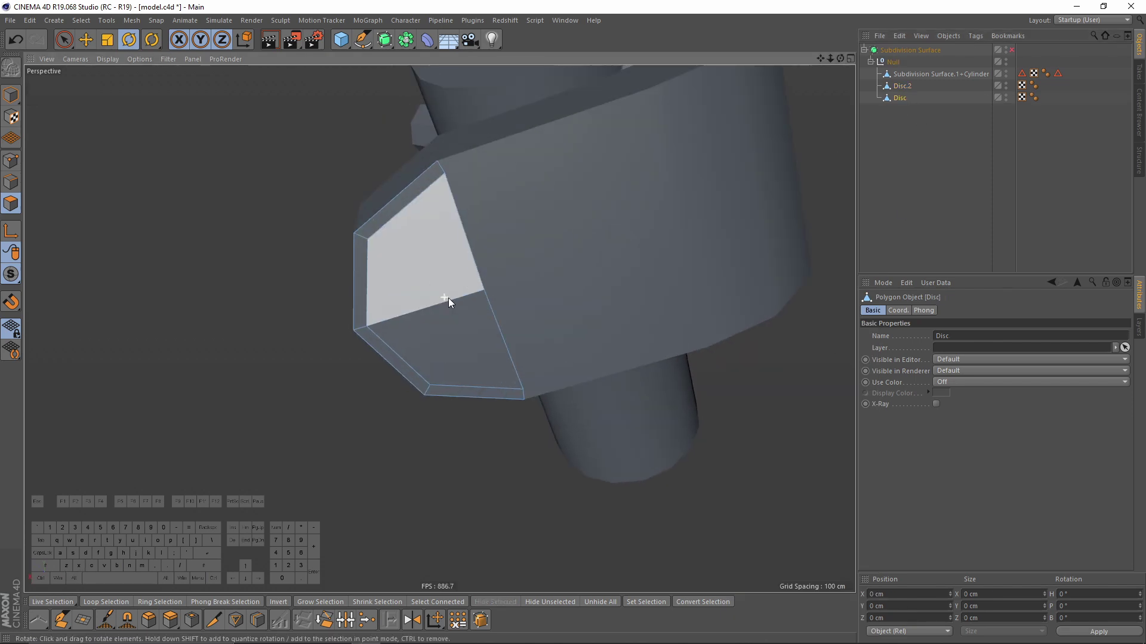
{"action": "right_click", "coordinate": [571, 291]}
{"action": "left_click", "coordinate": [605, 326]}
{"action": "left_click_drag", "start_coordinate": [605, 326], "coordinate": [525, 322], "text": "alt"}
{"action": "left_click", "coordinate": [953, 336]}
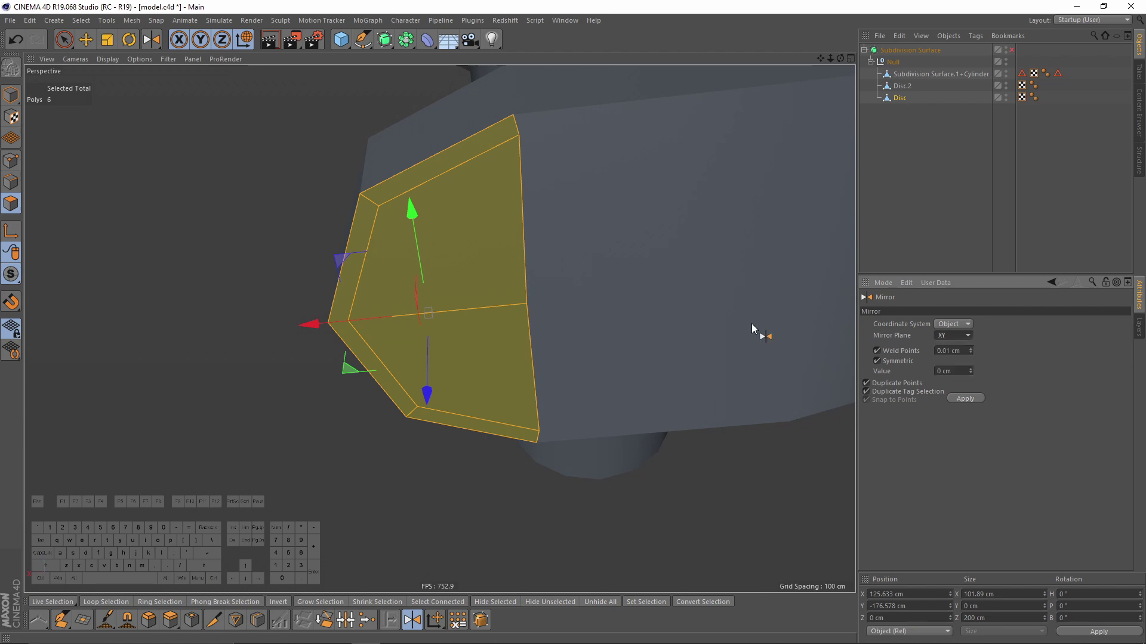
{"action": "left_click", "coordinate": [537, 335]}
{"action": "key", "text": "ctrl+z"}
{"action": "left_click", "coordinate": [950, 335]}
{"action": "left_click", "coordinate": [524, 302]}
{"action": "left_click_drag", "start_coordinate": [524, 302], "coordinate": [166, 189], "text": "alt"}
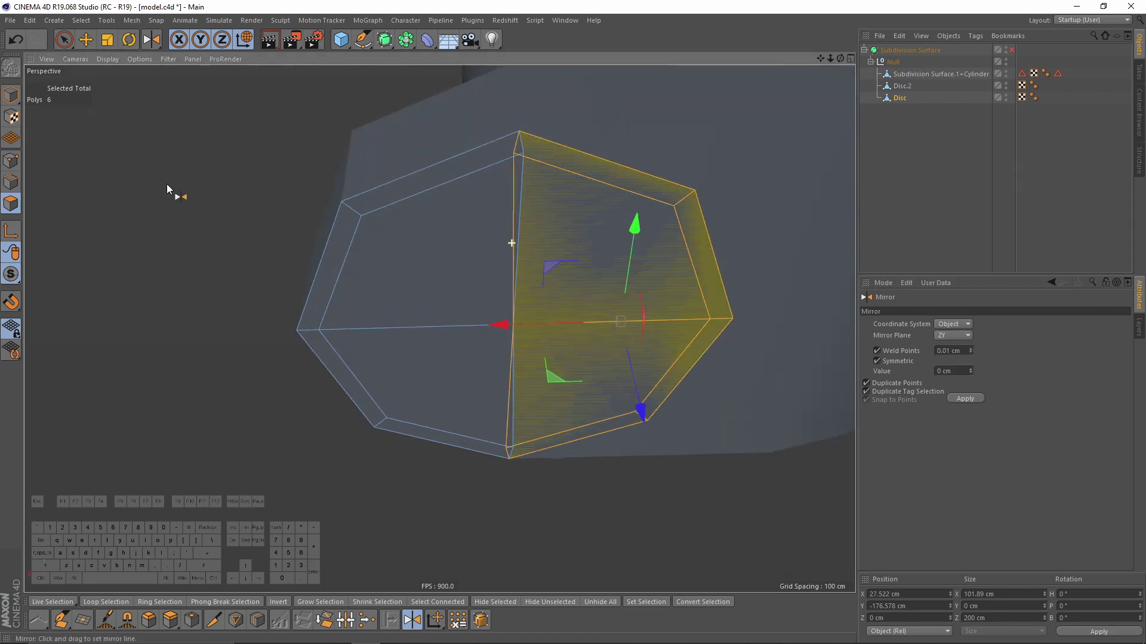
Weld the doubled seam points between the two mirrored halves and select the whole disc's polygons
{"action": "key", "text": "space"}
{"action": "key", "text": "0"}
{"action": "left_click", "coordinate": [532, 172]}
{"action": "key", "text": "m"}
{"action": "key", "text": "q"}
{"action": "left_click", "coordinate": [10, 203]}
{"action": "key", "text": "s"}
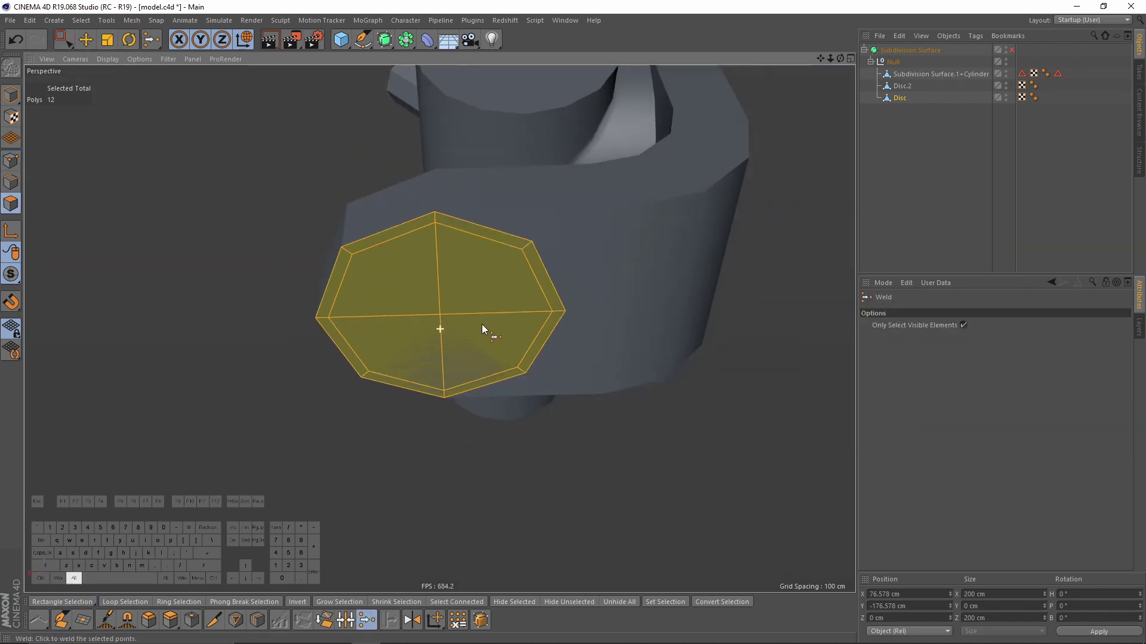
Scale the disc polygons down to 104 cm across and extrude them about 440 cm downward into a long rod
{"action": "key", "text": "t"}
{"action": "left_click_drag", "start_coordinate": [552, 408], "coordinate": [597, 370], "text": "alt"}
{"action": "key", "text": "d"}
{"action": "left_click_drag", "start_coordinate": [687, 418], "coordinate": [486, 422], "text": "alt"}
{"action": "right_click_drag", "start_coordinate": [486, 422], "coordinate": [376, 427], "text": "alt"}
{"action": "left_click_drag", "start_coordinate": [395, 432], "coordinate": [394, 591]}
Cut a supporting edge loop about 5 cm from the rod's upper end and turn the subdivision back on
{"action": "scroll", "coordinate": [396, 266], "scroll_direction": "up", "scroll_amount": 5}
{"action": "key", "text": "k"}
{"action": "key", "text": "l"}
{"action": "left_click_drag", "start_coordinate": [417, 263], "coordinate": [406, 228], "text": "alt"}
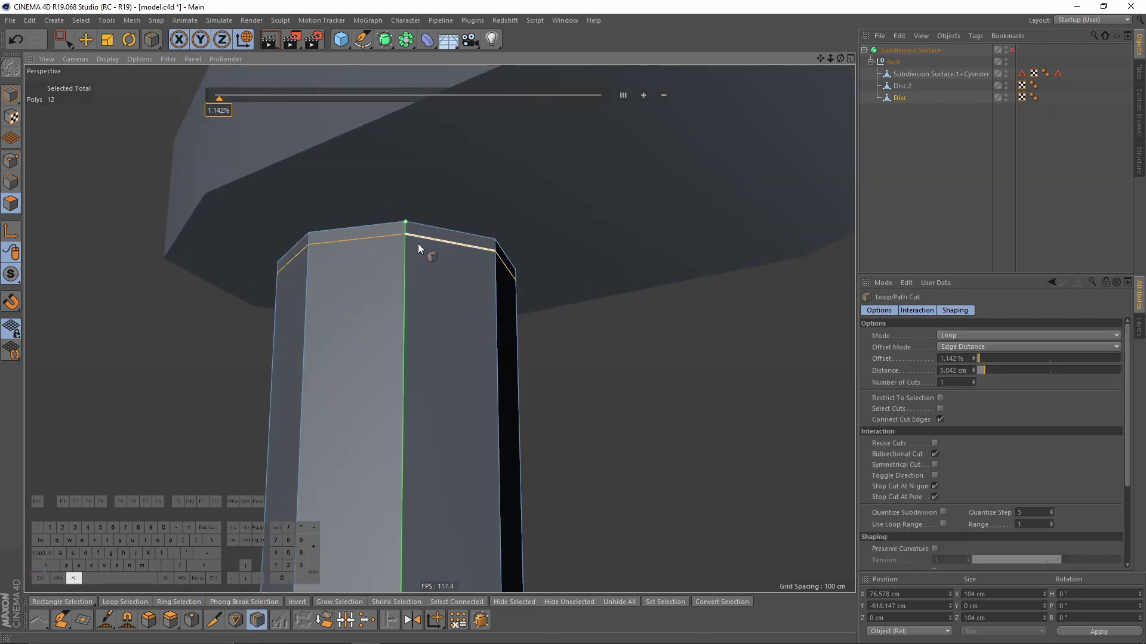
{"action": "key", "text": "s"}
{"action": "middle_click_drag", "start_coordinate": [453, 278], "coordinate": [489, 327], "text": "alt"}
{"action": "scroll", "coordinate": [489, 327], "scroll_direction": "down", "scroll_amount": 3}
{"action": "key", "text": "q"}
{"action": "left_click", "coordinate": [893, 157]}
{"action": "left_click_drag", "start_coordinate": [617, 232], "coordinate": [585, 299], "text": "alt"}
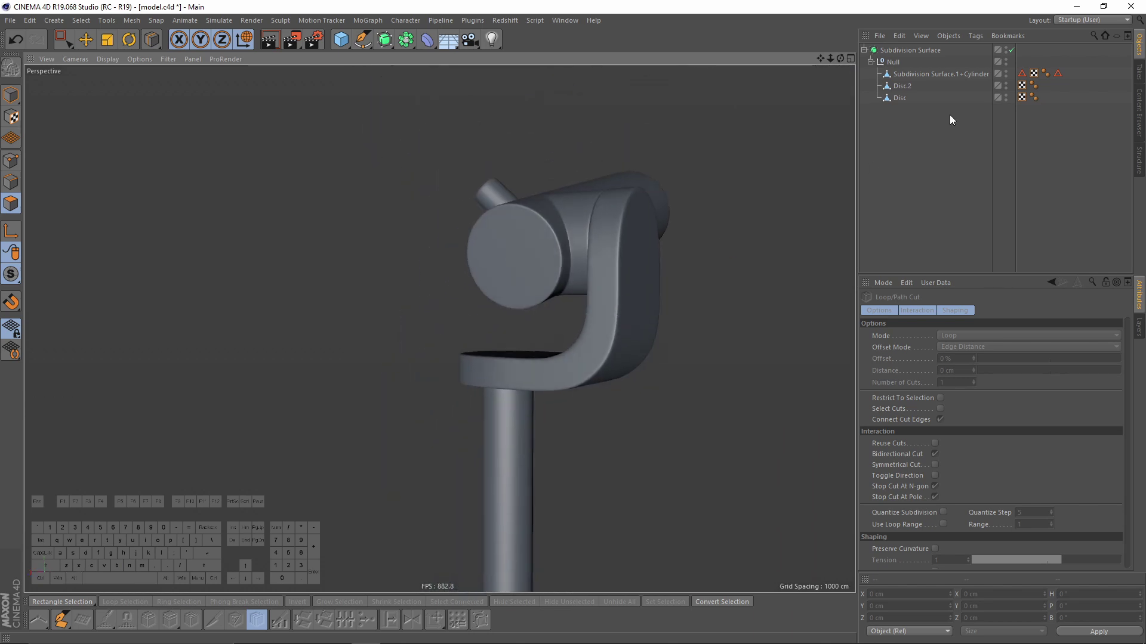
Switch to whole-object editing and nest Subdivision Surface.1+Cylinder under Disc.2
{"action": "left_click", "coordinate": [910, 51]}
{"action": "left_click", "coordinate": [10, 94]}
{"action": "scroll", "coordinate": [758, 179], "scroll_direction": "up", "scroll_amount": 2}
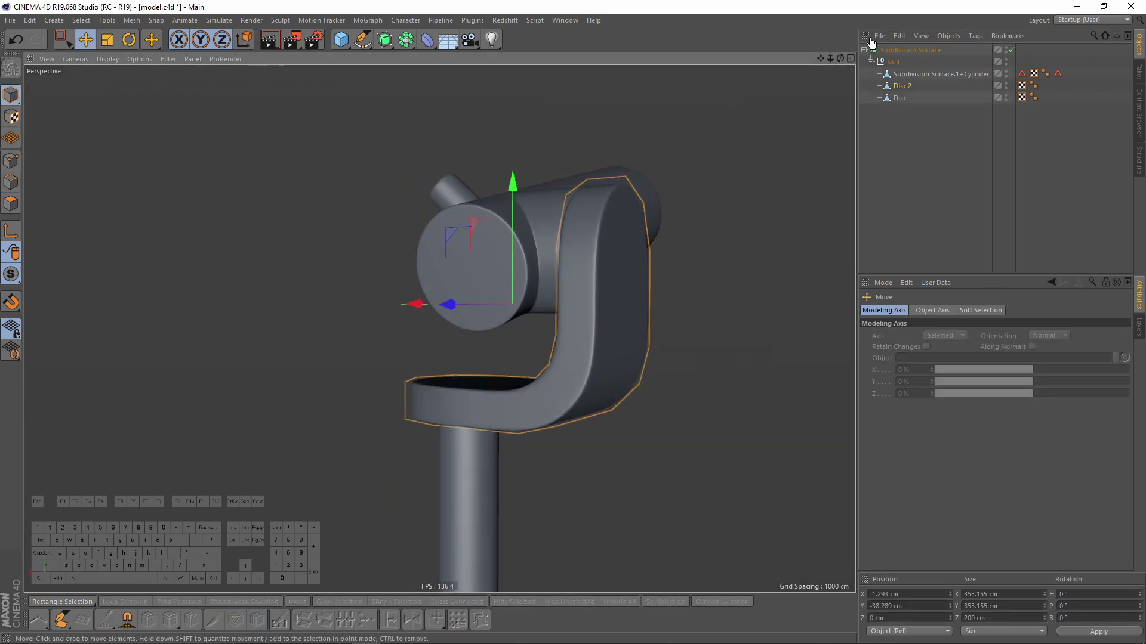
{"action": "left_click_drag", "start_coordinate": [937, 74], "coordinate": [902, 86]}
Test-rotate Disc.2 together with its nested cylinder mesh, and undo the rotations
{"action": "left_click_drag", "start_coordinate": [774, 227], "coordinate": [793, 197], "text": "alt"}
{"action": "left_click", "coordinate": [938, 77]}
{"action": "key", "text": "r"}
{"action": "left_click_drag", "start_coordinate": [597, 244], "coordinate": [561, 244]}
{"action": "key", "text": "ctrl+z"}
{"action": "left_click_drag", "start_coordinate": [585, 309], "coordinate": [817, 149], "text": "alt"}
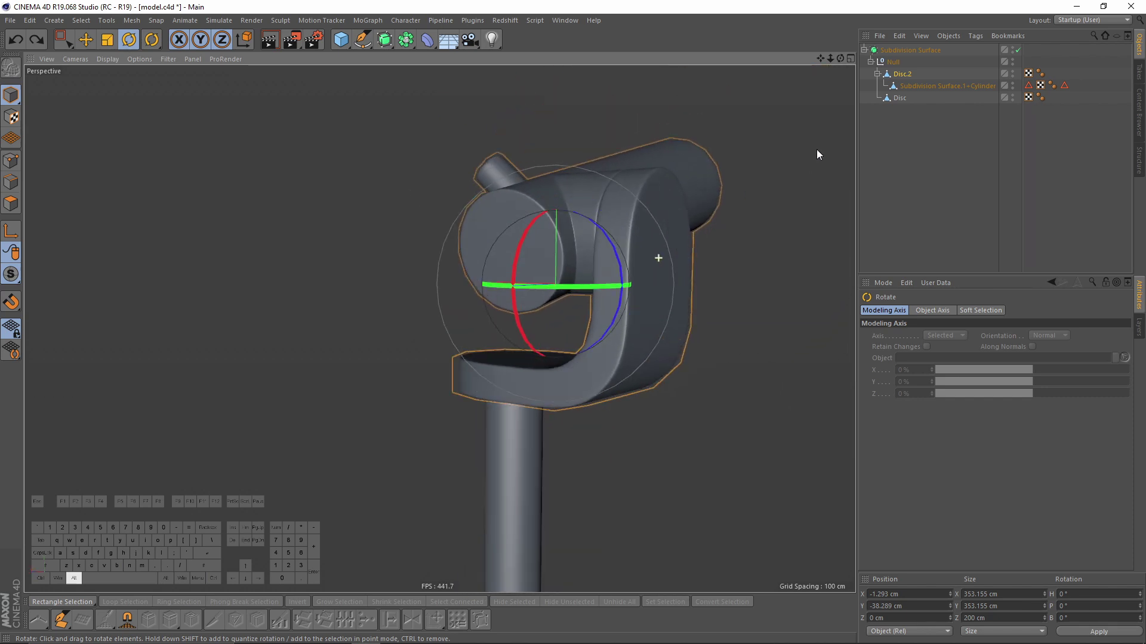
{"action": "left_click", "coordinate": [877, 73]}
{"action": "left_click_drag", "start_coordinate": [573, 287], "coordinate": [685, 238]}
{"action": "key", "text": "ctrl+z"}
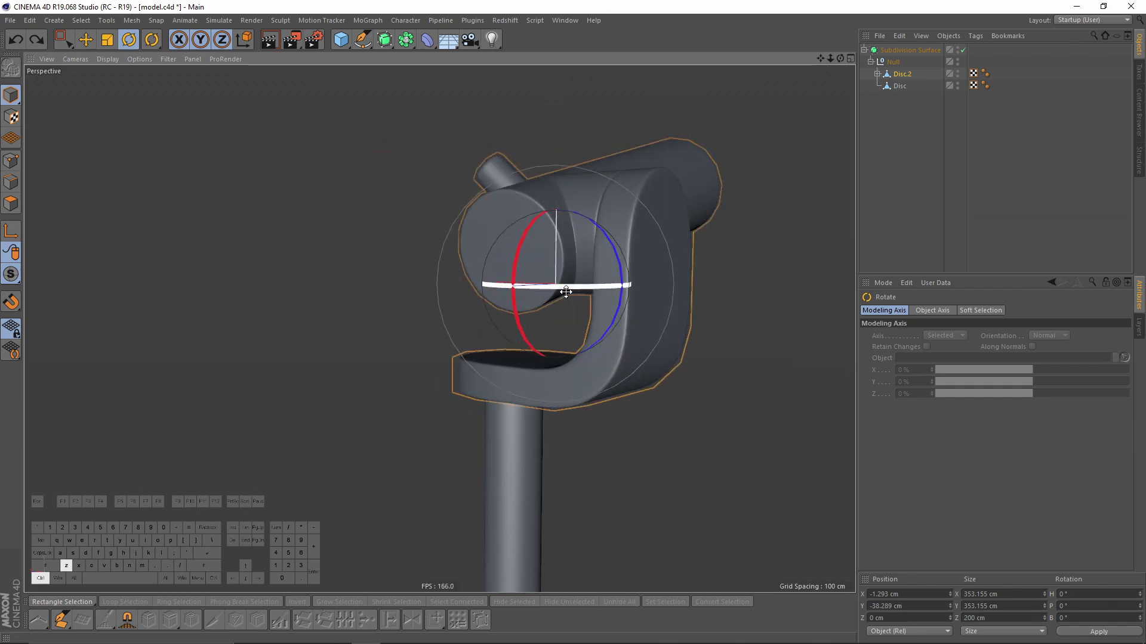
Isolate Disc.2, enable axis editing with snapping, and move its axis along X to 75.284 cm in the top view
{"action": "left_click_drag", "start_coordinate": [590, 293], "coordinate": [693, 237], "text": "alt"}
{"action": "left_click_drag", "start_coordinate": [15, 272], "coordinate": [179, 310]}
{"action": "middle_click", "coordinate": [611, 170]}
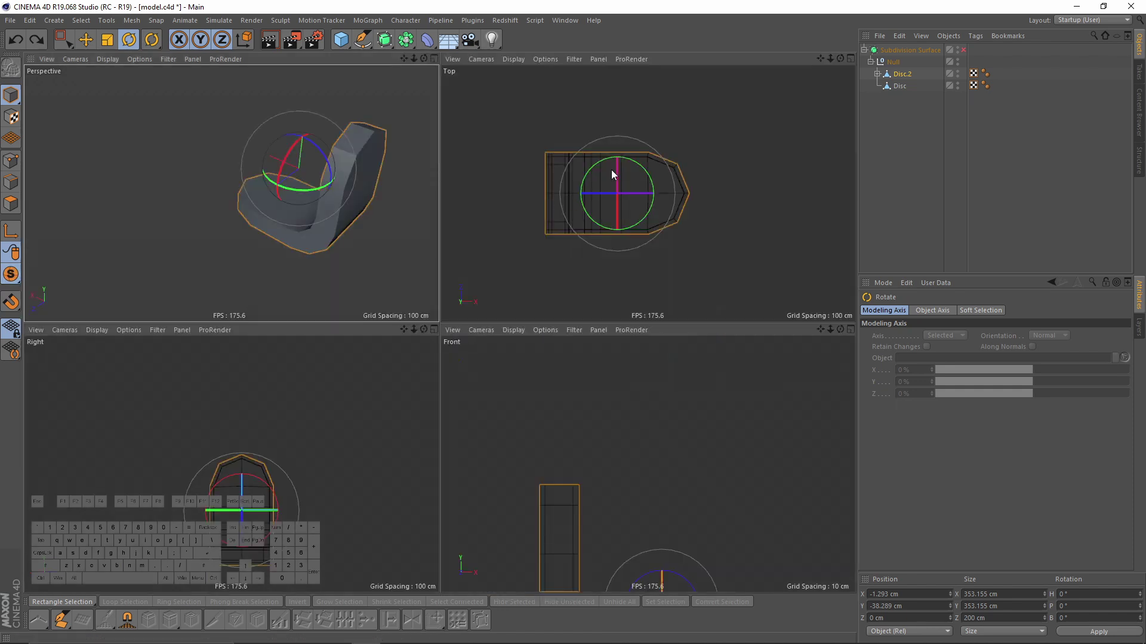
{"action": "middle_click", "coordinate": [611, 170]}
{"action": "scroll", "coordinate": [401, 215], "scroll_direction": "up", "scroll_amount": 3}
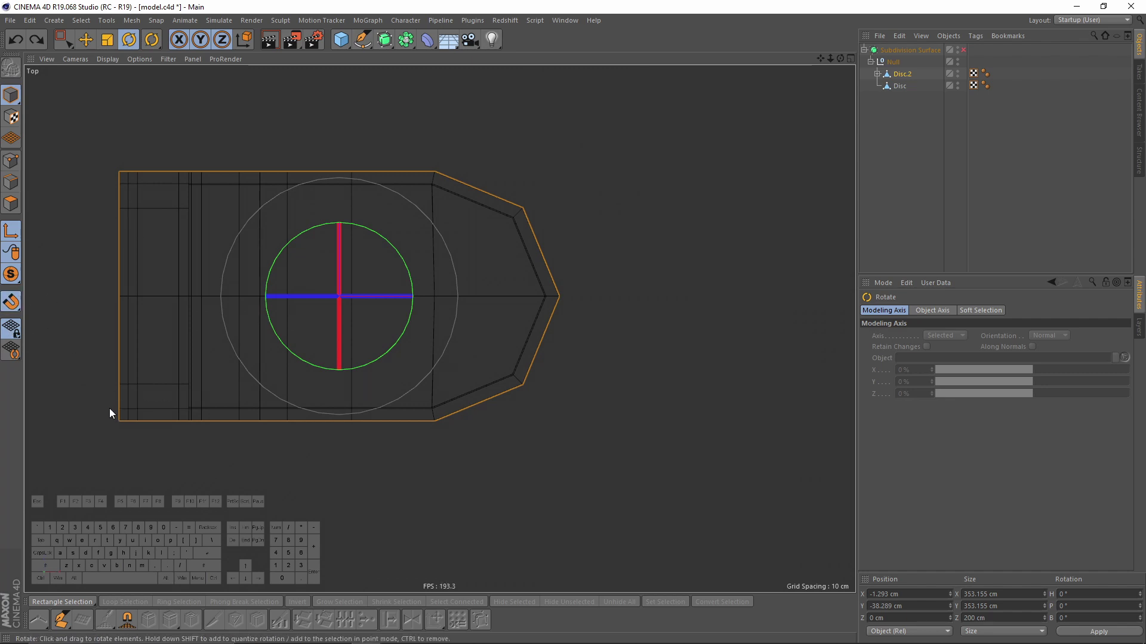
{"action": "key", "text": "e"}
{"action": "left_click_drag", "start_coordinate": [447, 302], "coordinate": [543, 306]}
{"action": "middle_click", "coordinate": [476, 285]}
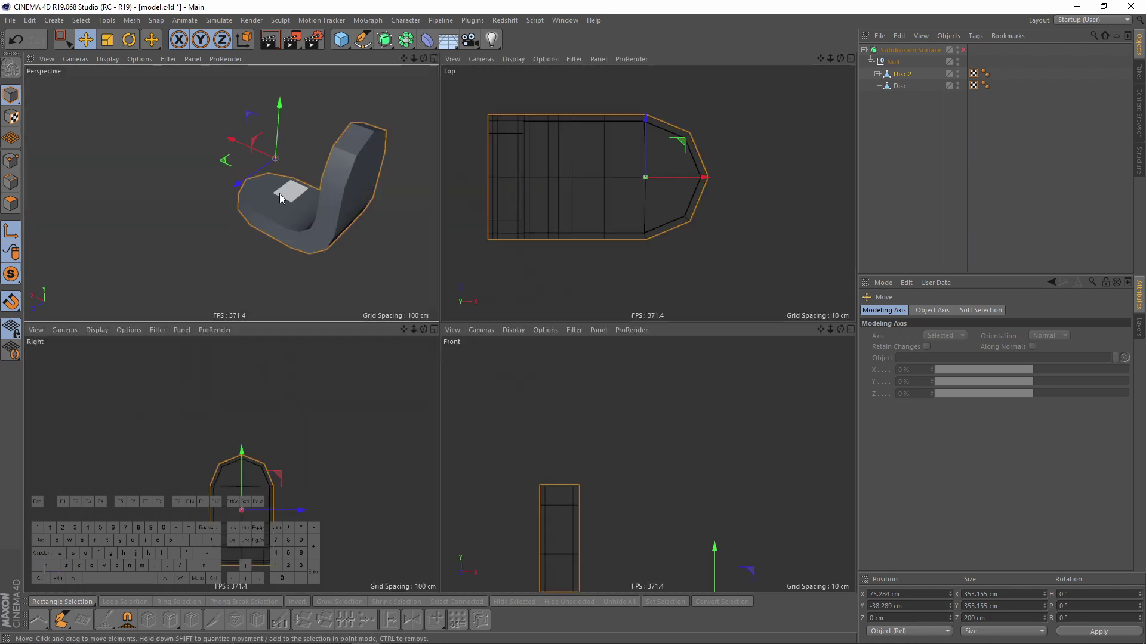
Lower Disc.2's axis to the underside of its base, at Y -214.866 cm
{"action": "middle_click", "coordinate": [279, 194]}
{"action": "left_click_drag", "start_coordinate": [510, 252], "coordinate": [521, 282], "text": "alt"}
{"action": "middle_click", "coordinate": [522, 282]}
{"action": "middle_click", "coordinate": [606, 446]}
{"action": "middle_click_drag", "start_coordinate": [341, 143], "coordinate": [335, 119], "text": "alt"}
{"action": "left_click_drag", "start_coordinate": [504, 170], "coordinate": [514, 407]}
{"action": "right_click_drag", "start_coordinate": [513, 407], "coordinate": [467, 342], "text": "alt"}
{"action": "key", "text": "F1"}
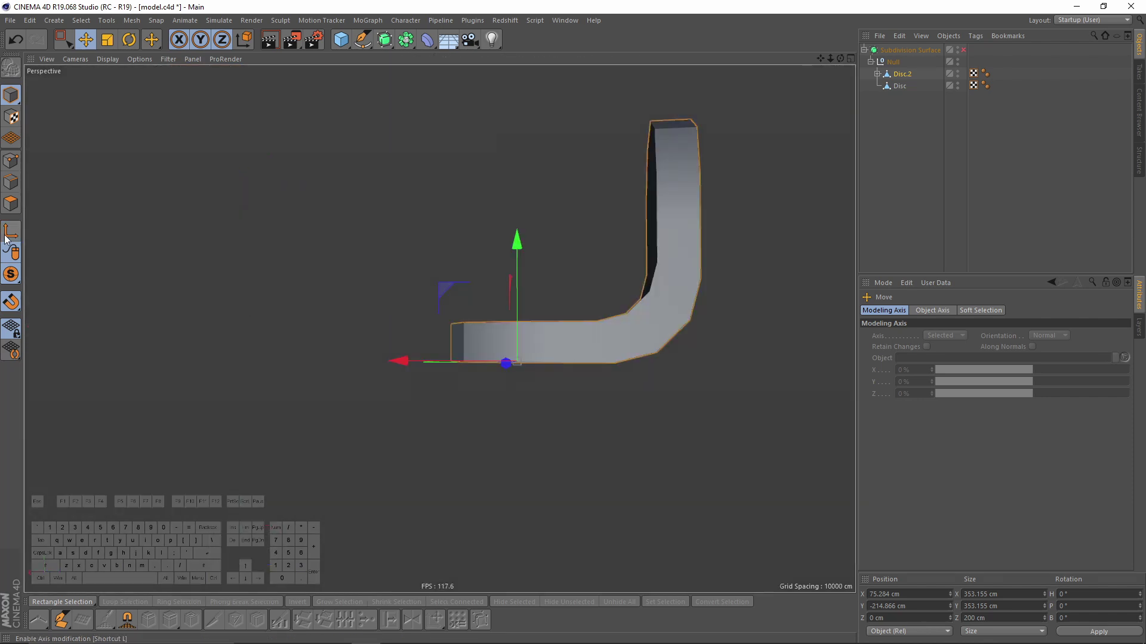
Leave axis editing, snapping and isolation, and select the nested Subdivision Surface.1+Cylinder mesh for rotating
{"action": "left_click_drag", "start_coordinate": [34, 300], "coordinate": [453, 358], "text": "alt"}
{"action": "key", "text": "r"}
{"action": "left_click", "coordinate": [877, 73]}
{"action": "left_click", "coordinate": [919, 85]}
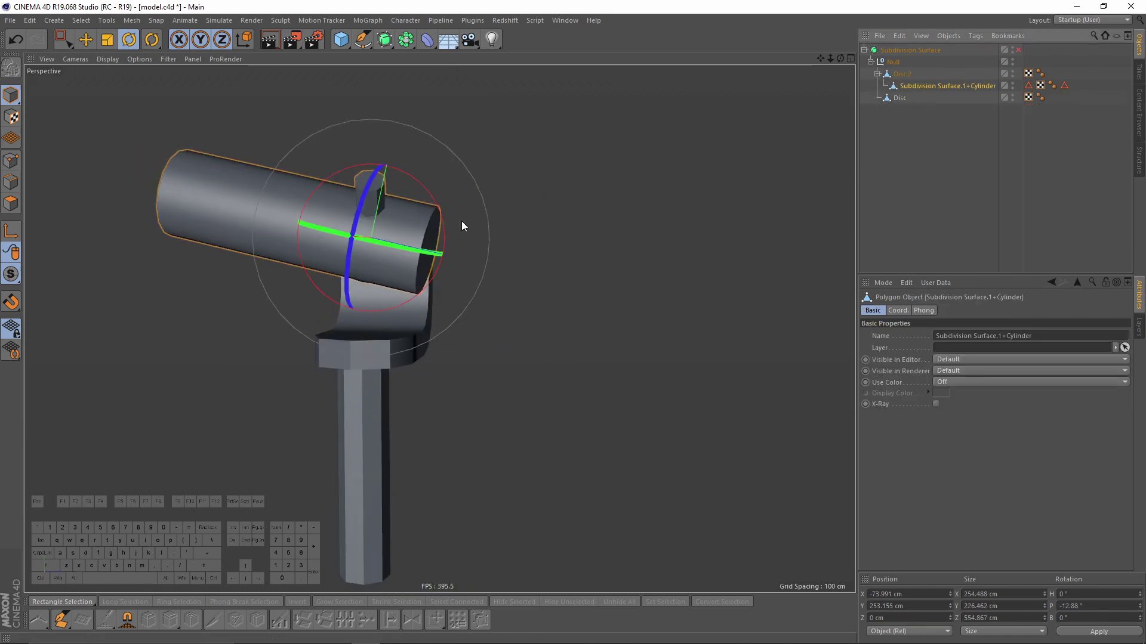
{"action": "left_click_drag", "start_coordinate": [423, 185], "coordinate": [457, 154], "text": "alt"}
{"action": "left_click", "coordinate": [481, 273]}
{"action": "left_click_drag", "start_coordinate": [481, 273], "coordinate": [523, 249]}
{"action": "scroll", "coordinate": [497, 274], "scroll_direction": "up", "scroll_amount": 5}
{"action": "scroll", "coordinate": [790, 200], "scroll_direction": "down", "scroll_amount": 5}
{"action": "left_click", "coordinate": [537, 382]}
{"action": "left_click_drag", "start_coordinate": [417, 346], "coordinate": [577, 210]}
Select the cap polygons at the end of the main cylinder's long arm, grow the selection by one ring, and delete them
{"action": "key", "text": "Return"}
{"action": "scroll", "coordinate": [537, 224], "scroll_direction": "up", "scroll_amount": 5}
{"action": "left_click_drag", "start_coordinate": [66, 37], "coordinate": [83, 60]}
{"action": "mouse_move", "coordinate": [428, 288]}
{"action": "left_mouse_down"}
{"action": "mouse_move", "coordinate": [469, 217]}
{"action": "mouse_move", "coordinate": [550, 260]}
{"action": "mouse_move", "coordinate": [497, 363]}
{"action": "mouse_move", "coordinate": [456, 379]}
{"action": "mouse_move", "coordinate": [554, 339]}
{"action": "left_mouse_up"}
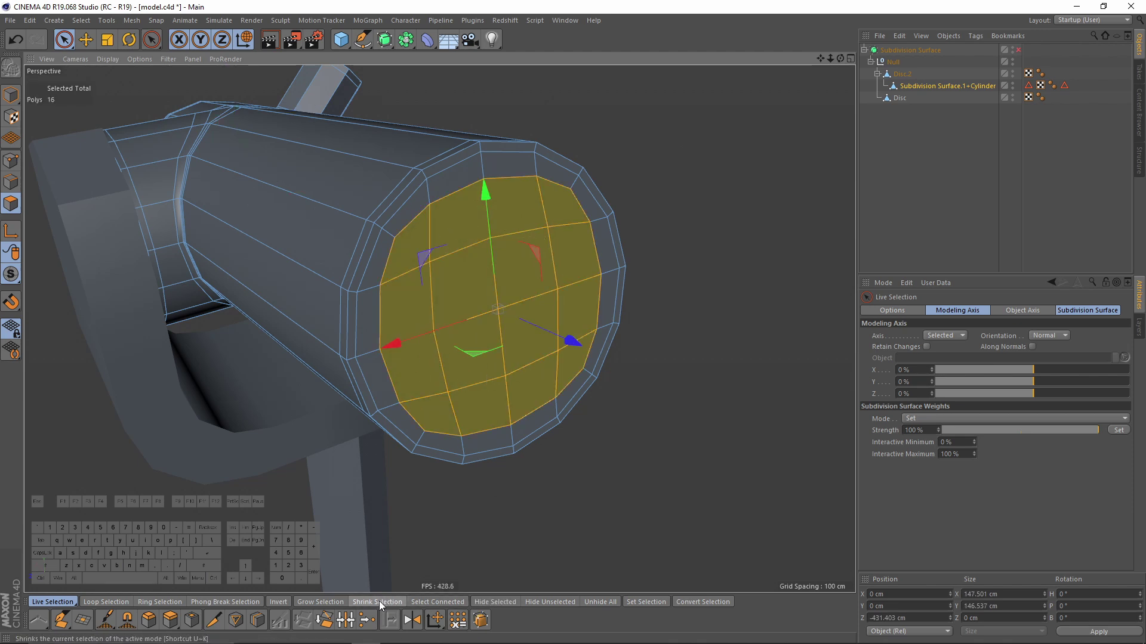
{"action": "left_click", "coordinate": [321, 602]}
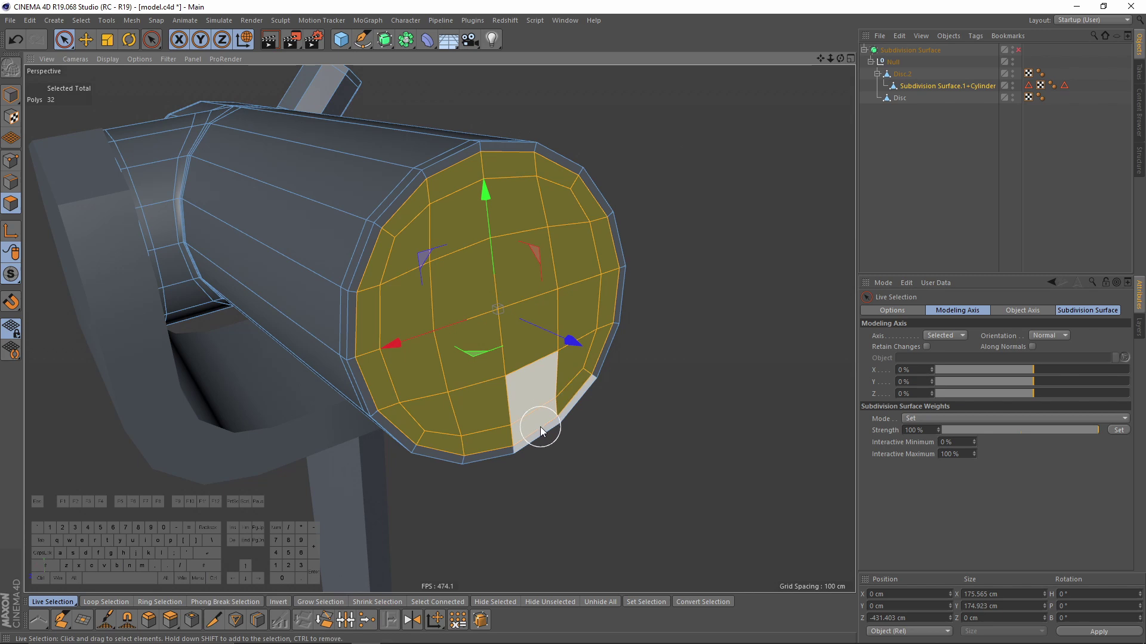
{"action": "key", "text": "Delete"}
Select the open rim's edge loop and extrude it inward into a recessed step about 124 cm across, at Z about -390 cm
{"action": "left_click", "coordinate": [11, 182]}
{"action": "key", "text": "e"}
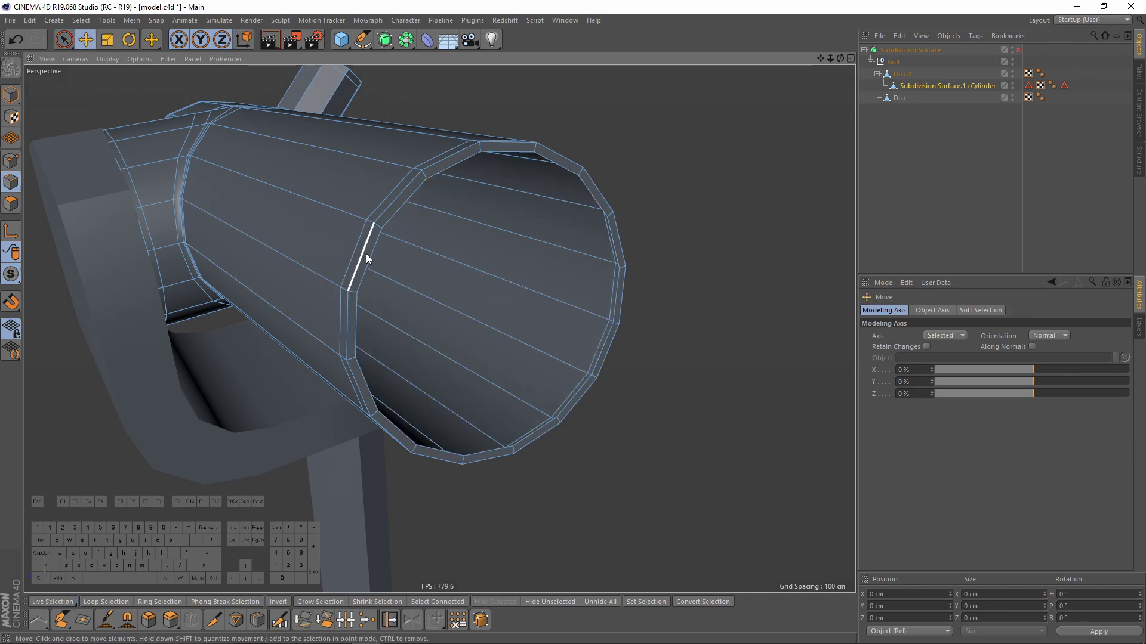
{"action": "double_click", "coordinate": [370, 253]}
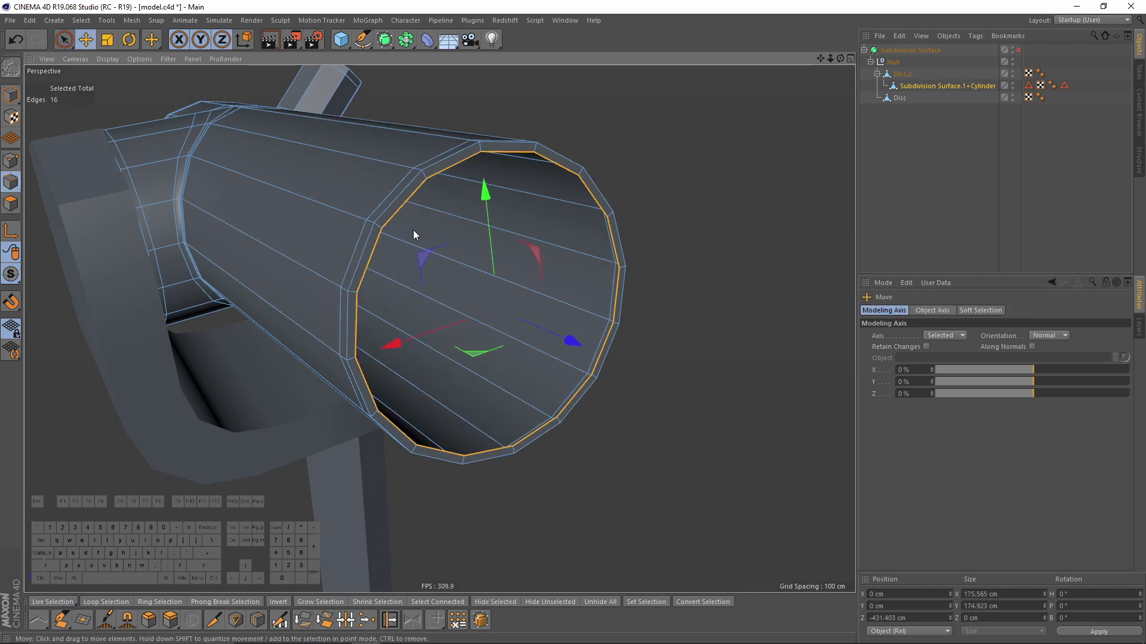
{"action": "key", "text": "t"}
{"action": "left_click_drag", "start_coordinate": [697, 371], "coordinate": [679, 371]}
{"action": "key", "text": "e"}
{"action": "mouse_move", "coordinate": [588, 356]}
{"action": "left_mouse_down", "text": "alt"}
{"action": "mouse_move", "coordinate": [627, 378]}
{"action": "mouse_move", "coordinate": [591, 363]}
{"action": "left_mouse_up", "text": "alt"}
{"action": "key", "text": "t"}
{"action": "left_click_drag", "start_coordinate": [655, 416], "coordinate": [560, 360], "text": "ctrl"}
{"action": "key", "text": "e"}
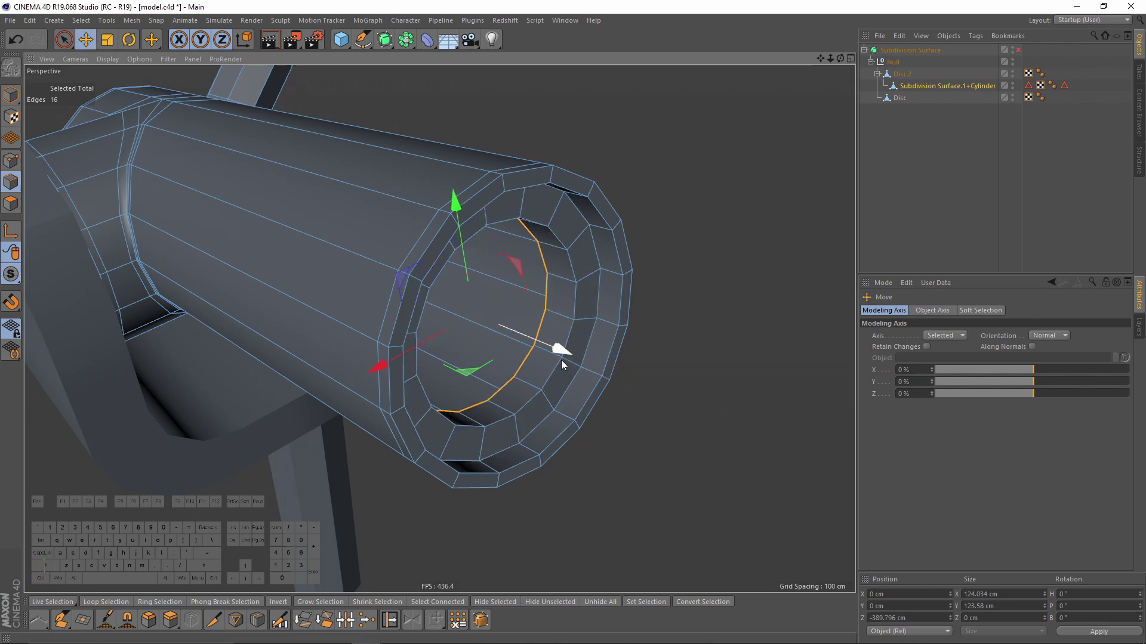
Extrude the inner edge loop into a second, narrower step about 91.5 cm across and deeper, at Z about -350 cm
{"action": "key", "text": "t"}
{"action": "left_click_drag", "start_coordinate": [564, 404], "coordinate": [515, 409], "text": "ctrl"}
{"action": "key", "text": "e"}
{"action": "left_click_drag", "start_coordinate": [560, 345], "coordinate": [512, 331], "text": "ctrl"}
Cut supporting edge loops along the corners of the stepped recess and turn the subdivision on
{"action": "scroll", "coordinate": [517, 248], "scroll_direction": "up", "scroll_amount": 2}
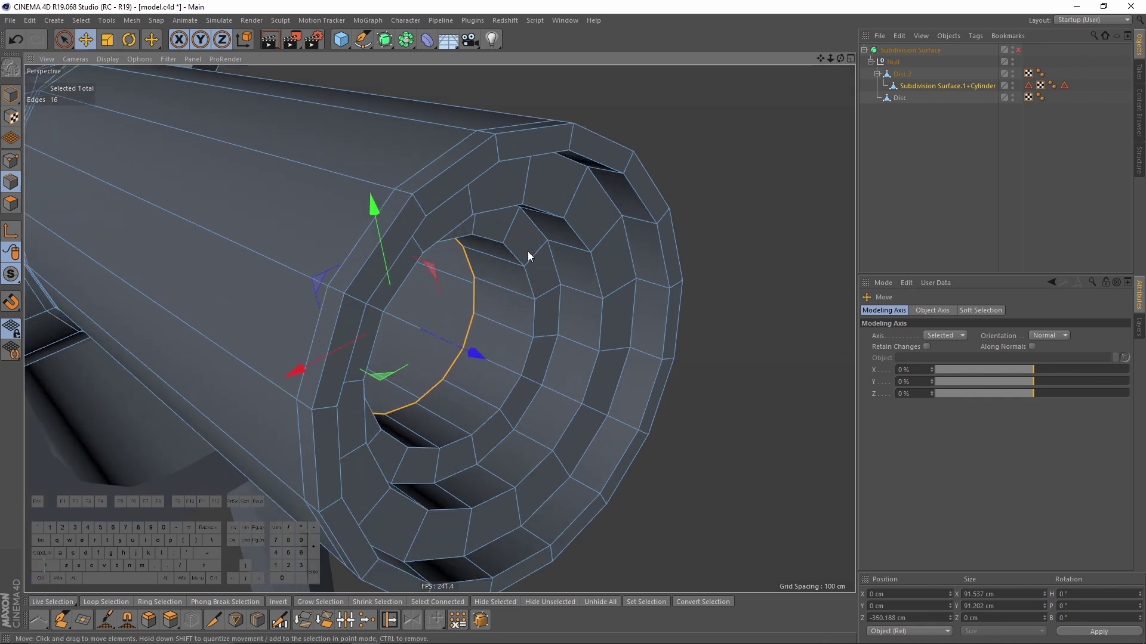
{"action": "key", "text": "k"}
{"action": "key", "text": "l"}
{"action": "scroll", "coordinate": [528, 257], "scroll_direction": "up", "scroll_amount": 3}
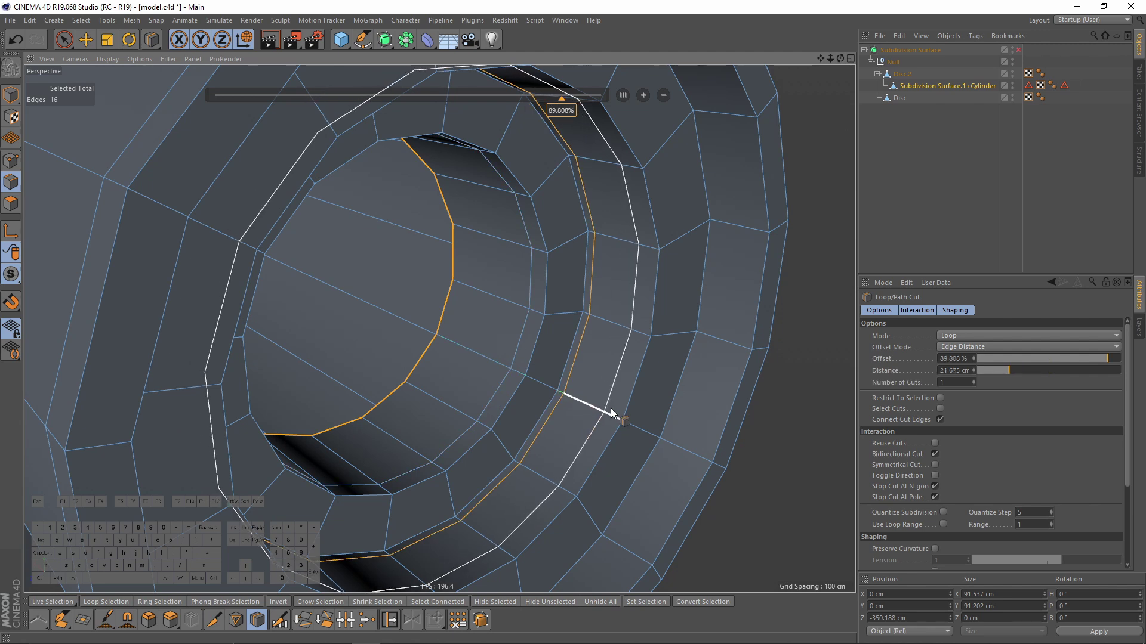
{"action": "scroll", "coordinate": [665, 409], "scroll_direction": "down", "scroll_amount": 3}
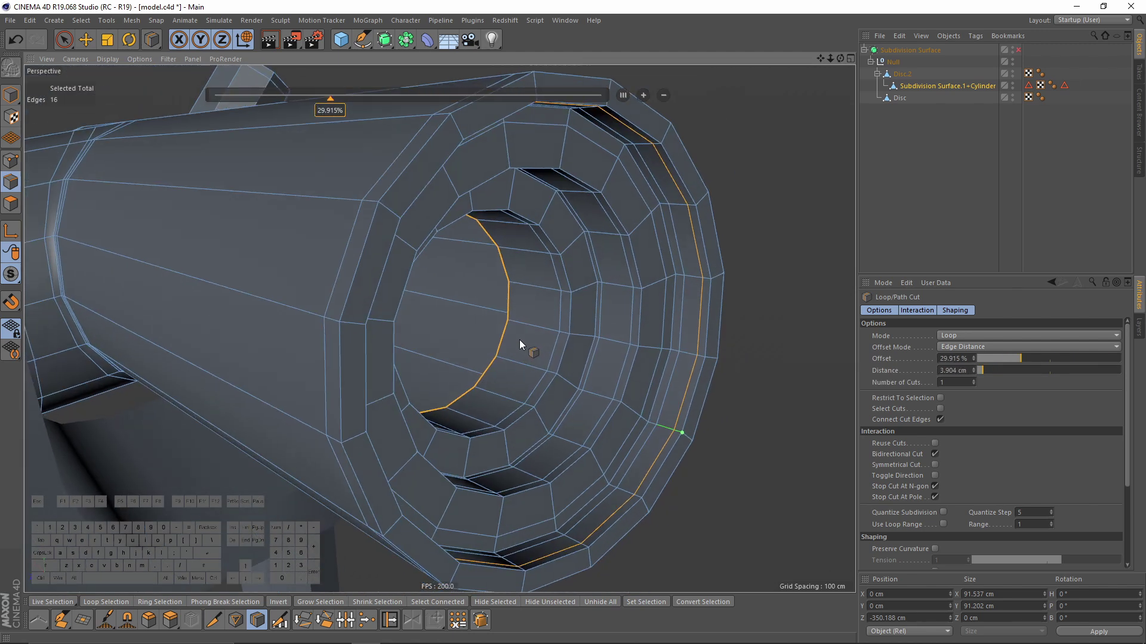
{"action": "key", "text": "q"}
{"action": "scroll", "coordinate": [693, 272], "scroll_direction": "down", "scroll_amount": 4}
{"action": "left_click_drag", "start_coordinate": [696, 274], "coordinate": [441, 292], "text": "alt"}
With the subdivision off, select the small cylinder's eight cap polygons and inset them with Extrude Inner
{"action": "scroll", "coordinate": [466, 310], "scroll_direction": "up", "scroll_amount": 5}
{"action": "key", "text": "q"}
{"action": "left_click_drag", "start_coordinate": [453, 344], "coordinate": [528, 353], "text": "alt"}
{"action": "left_click", "coordinate": [11, 204]}
{"action": "left_click", "coordinate": [64, 39]}
{"action": "scroll", "coordinate": [416, 304], "scroll_direction": "up", "scroll_amount": 3}
{"action": "left_click", "coordinate": [416, 304]}
{"action": "key", "text": "i"}
{"action": "right_click", "coordinate": [578, 281]}
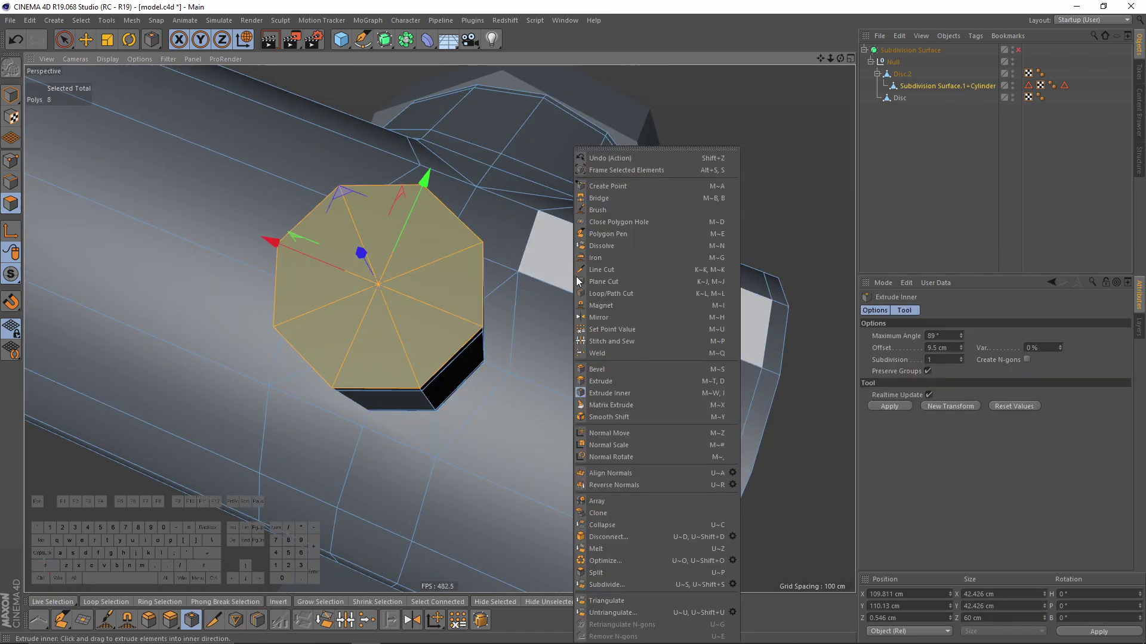
{"action": "left_click", "coordinate": [643, 393]}
{"action": "left_click_drag", "start_coordinate": [643, 393], "coordinate": [675, 411]}
Extrude the inset polygons down into the small cylinder to form a hole, and turn the subdivision on
{"action": "left_click_drag", "start_coordinate": [537, 311], "coordinate": [477, 251], "text": "alt"}
{"action": "left_click_drag", "start_coordinate": [327, 98], "coordinate": [419, 191], "text": "ctrl"}
{"action": "left_click", "coordinate": [1016, 200]}
{"action": "key", "text": "q"}
{"action": "left_click_drag", "start_coordinate": [492, 192], "coordinate": [495, 215], "text": "alt"}
Choose a viewport shading mode and examine the complete model from different sides
{"action": "left_click", "coordinate": [107, 58]}
{"action": "left_click", "coordinate": [131, 91]}
{"action": "left_click_drag", "start_coordinate": [132, 90], "coordinate": [477, 335], "text": "alt"}
{"action": "left_click_drag", "start_coordinate": [526, 233], "coordinate": [521, 314], "text": "alt"}
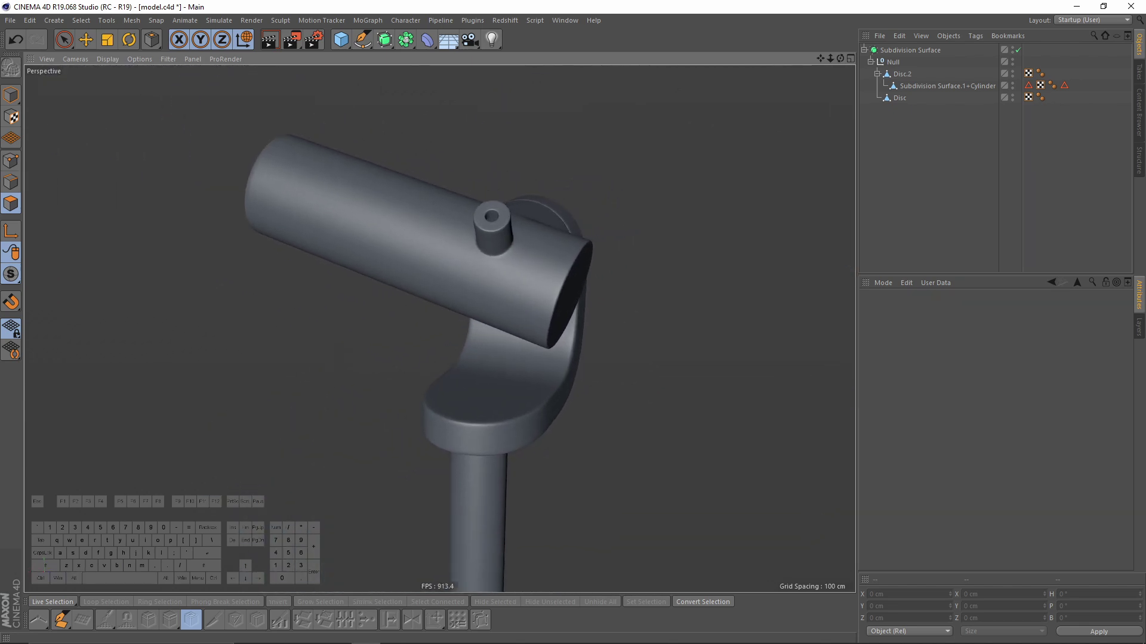